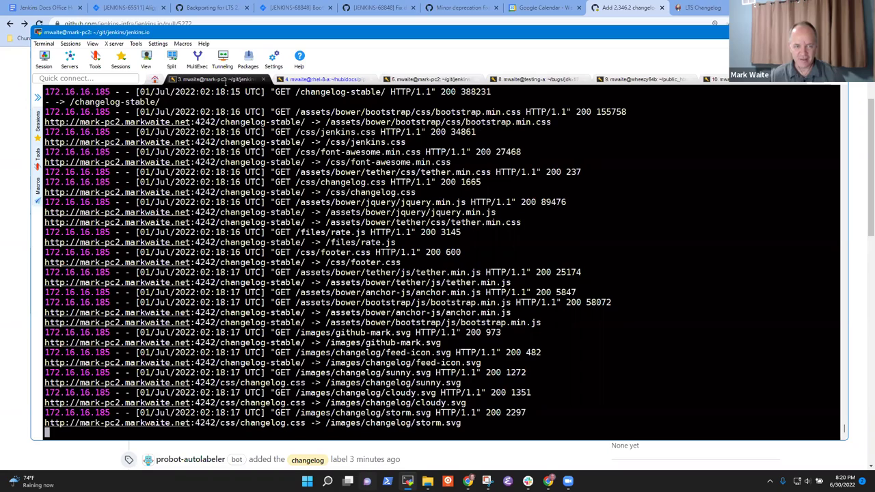
# - Switch to the jenkins.io repository's terminal session, enlarge its text and run git log --numstat
pyautogui.click(427, 79)
pyautogui.write('cd')
pyautogui.press('BackSpace')
pyautogui.press('BackSpace')
pyautogui.press('BackSpace')
pyautogui.keyDown('ctrl'); pyautogui.scroll(4, 423, 258); pyautogui.keyUp('ctrl')
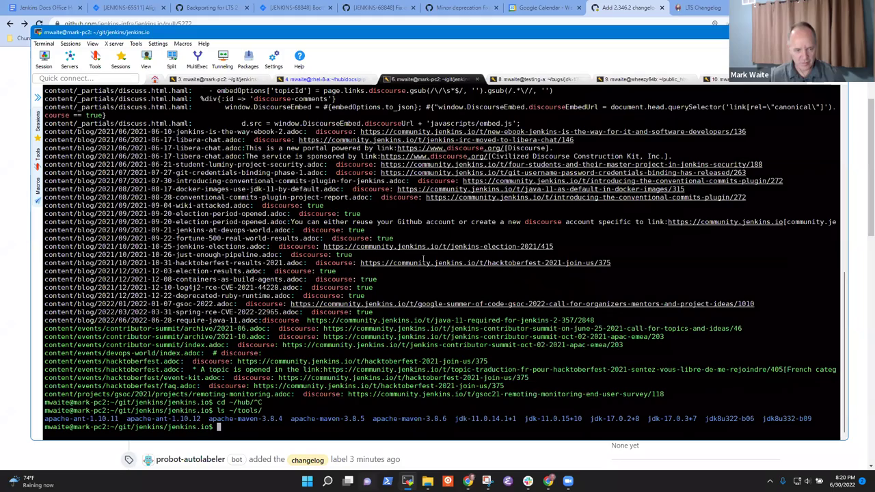
pyautogui.write('git log --numsta')
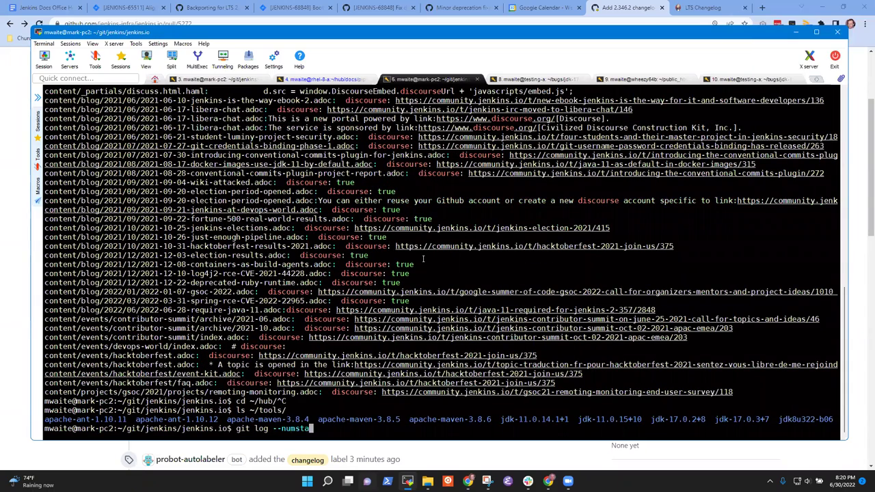
pyautogui.write('t')
pyautogui.press('Return')
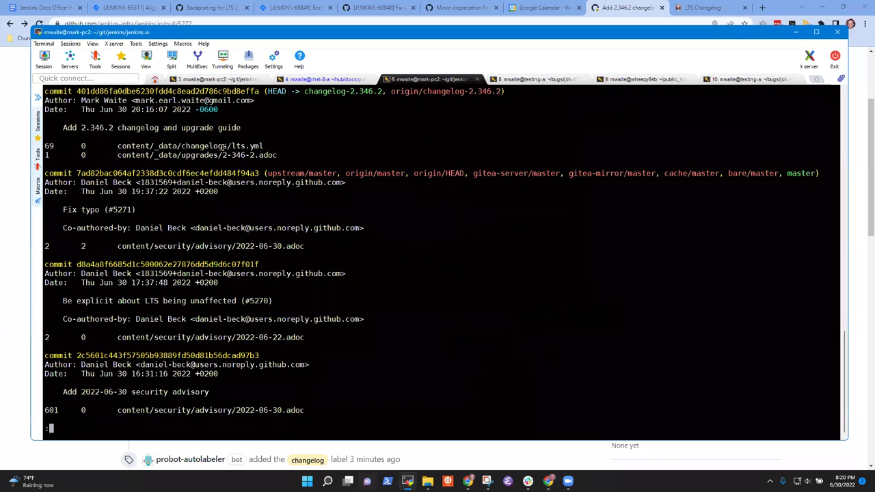
# - Copy the path content/_data/changelogs/lts.yml from the latest commit and open that file in Emacs
pyautogui.doubleClick(223, 147)
pyautogui.press('super+c')
pyautogui.write('qemacs')
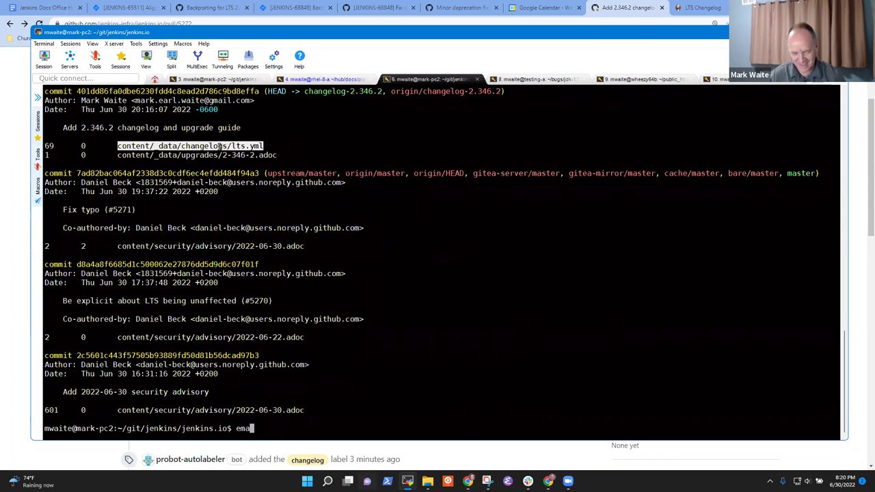
pyautogui.rightClick(222, 147)
pyautogui.press('Return')
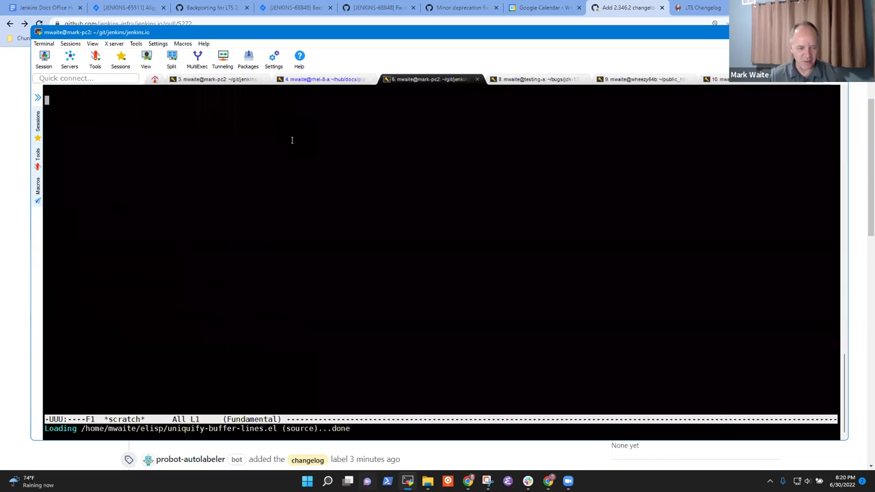
# - Go to the regression entry for pull 6616 in the 2.346.2 section near the end of lts.yml
pyautogui.hotkey('alt', '>')
pyautogui.hotkey('alt', 'v')
pyautogui.hotkey('alt', 'v')
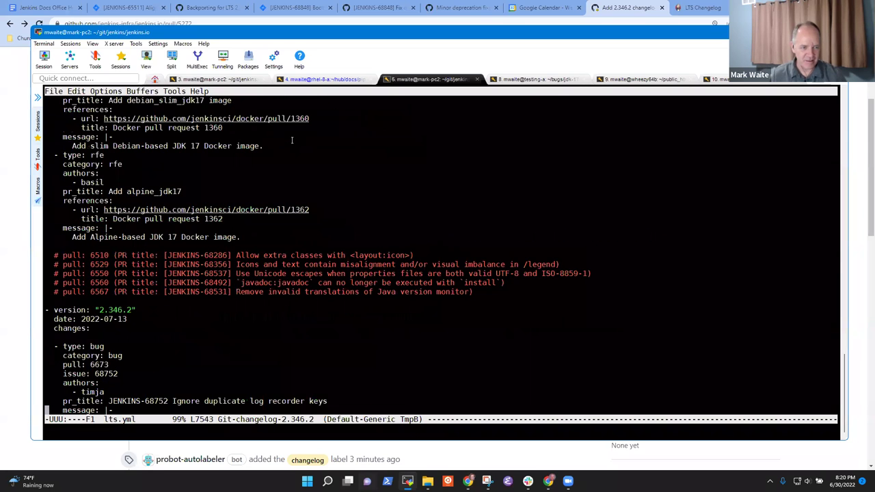
pyautogui.press('Down')
pyautogui.press('Down')
pyautogui.press('Down')
pyautogui.press('Down')
pyautogui.press('Down')
pyautogui.press('Down')
pyautogui.press('Down')
pyautogui.press('Down')
pyautogui.press('Down')
pyautogui.press('Down')
pyautogui.press('Down')
pyautogui.press('Down')
pyautogui.press('Down')
pyautogui.press('Down')
pyautogui.press('Down')
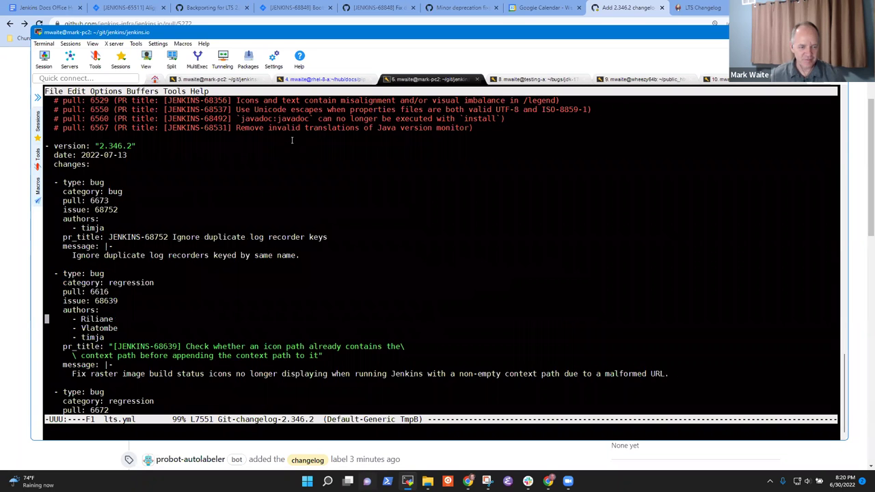
pyautogui.press('Down')
pyautogui.press('Down')
pyautogui.press('Up')
pyautogui.press('Up')
pyautogui.press('Up')
pyautogui.press('Up')
pyautogui.press('Up')
pyautogui.press('Up')
pyautogui.press('Up')
pyautogui.press('Up')
pyautogui.press('Up')
pyautogui.press('Up')
pyautogui.press('Up')
pyautogui.press('Up')
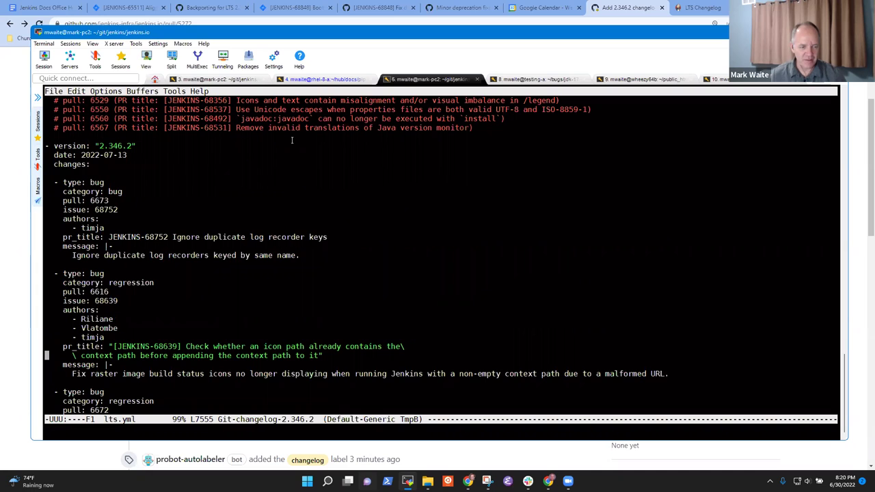
pyautogui.press('Up')
pyautogui.press('Up')
pyautogui.hotkey('ctrl', 'l')
pyautogui.hotkey('ctrl', 'l')
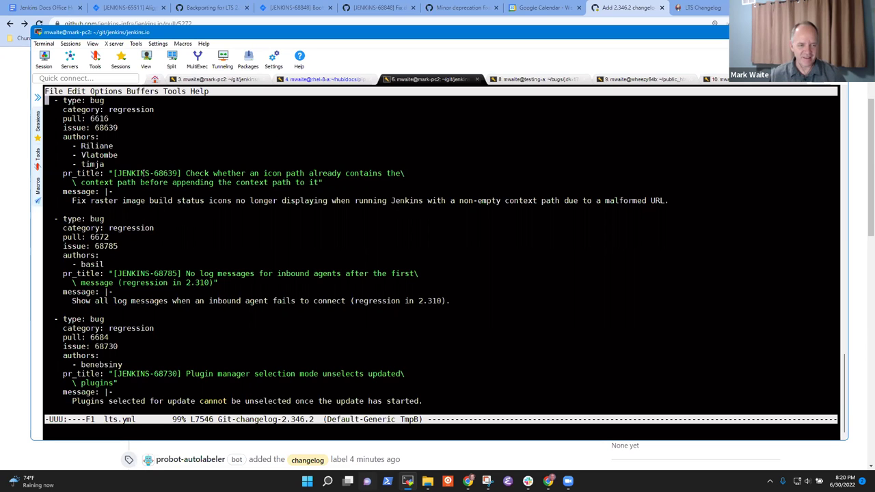
# - Copy the issue key JENKINS-68639 from the entry and open that issue in Jira in the browser
pyautogui.doubleClick(130, 175)
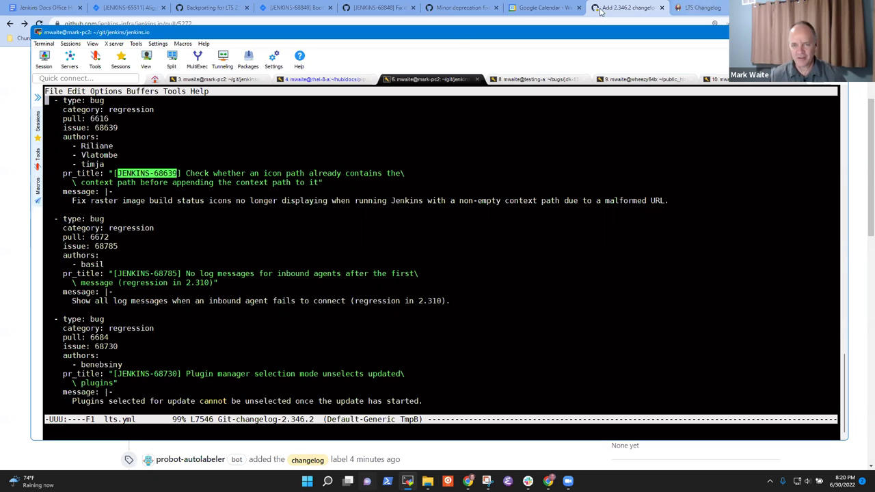
pyautogui.click(629, 8)
pyautogui.hotkey('ctrl', 'Tab')
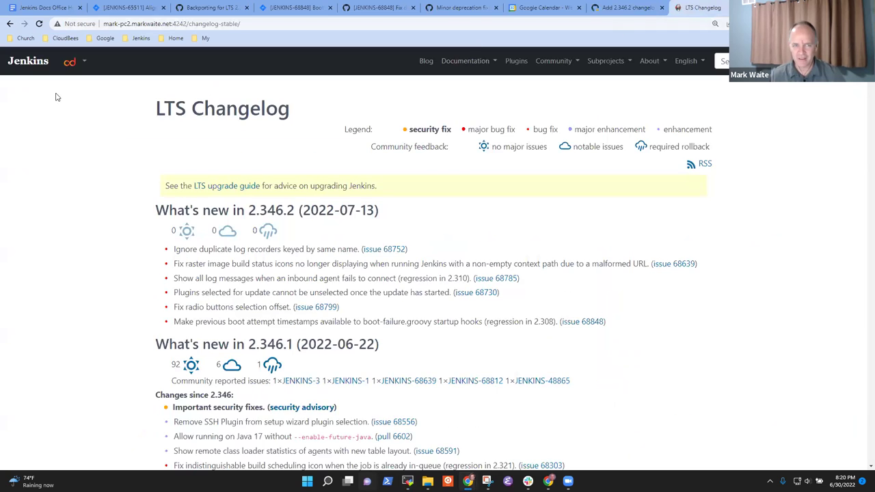
pyautogui.click(141, 37)
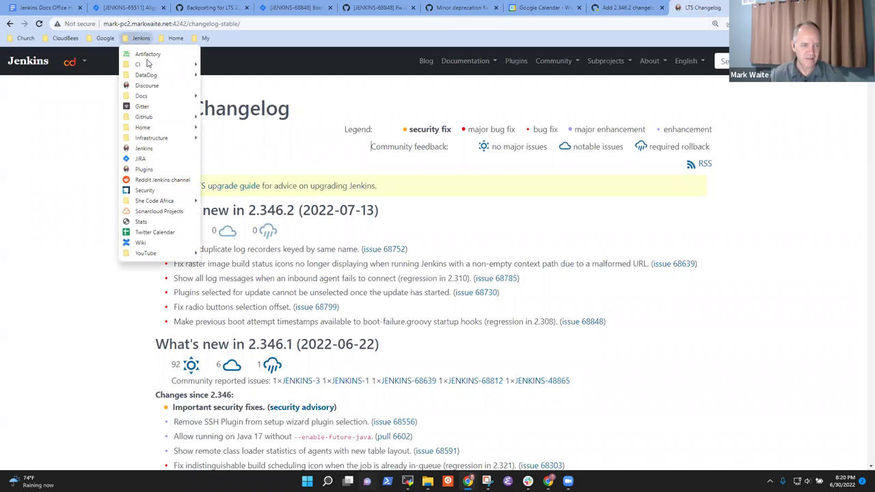
pyautogui.click(152, 158)
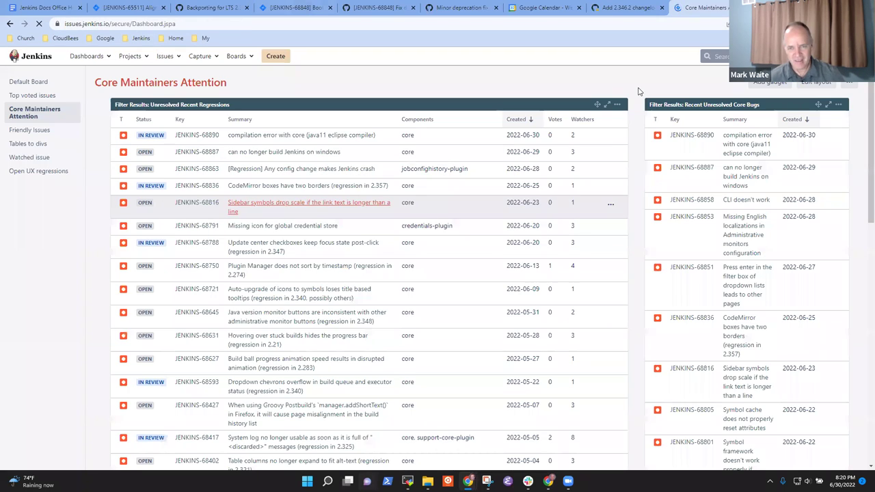
pyautogui.click(711, 56)
pyautogui.write('JENKINS-68639')
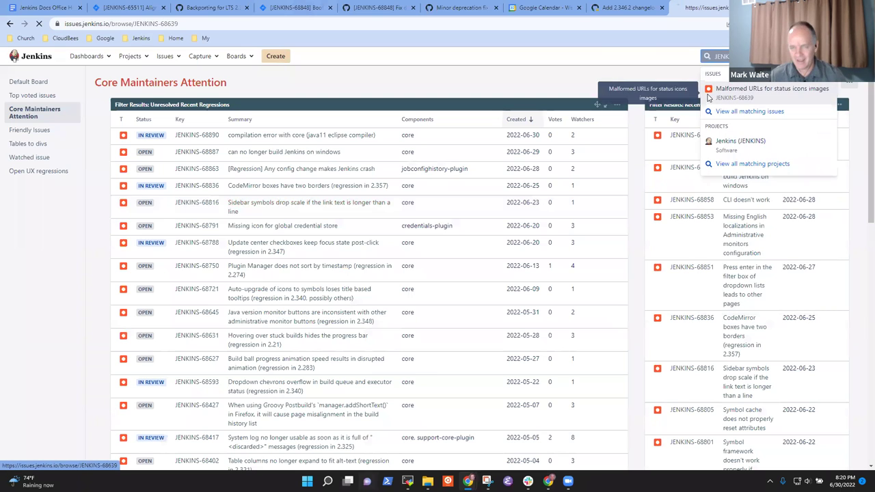
pyautogui.click(723, 87)
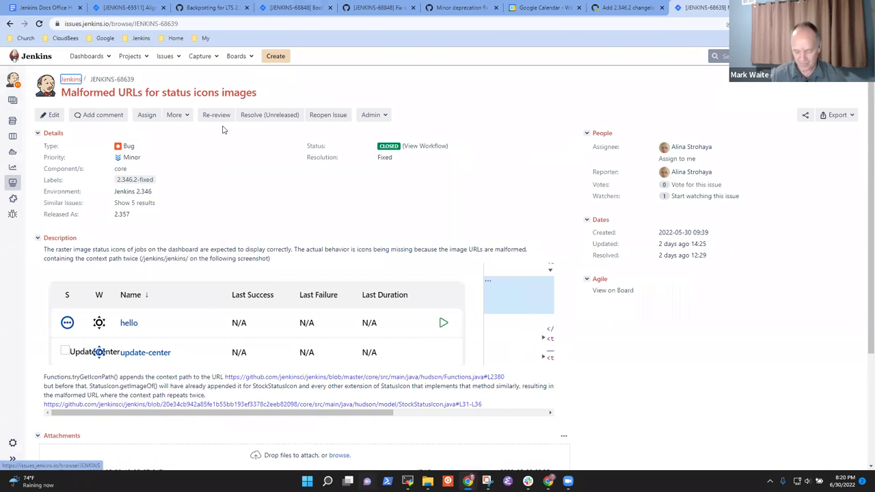
# - Enlarge the issue page and examine the description of how the context path gets into the icon URLs
pyautogui.hotkey('ctrl', '+')
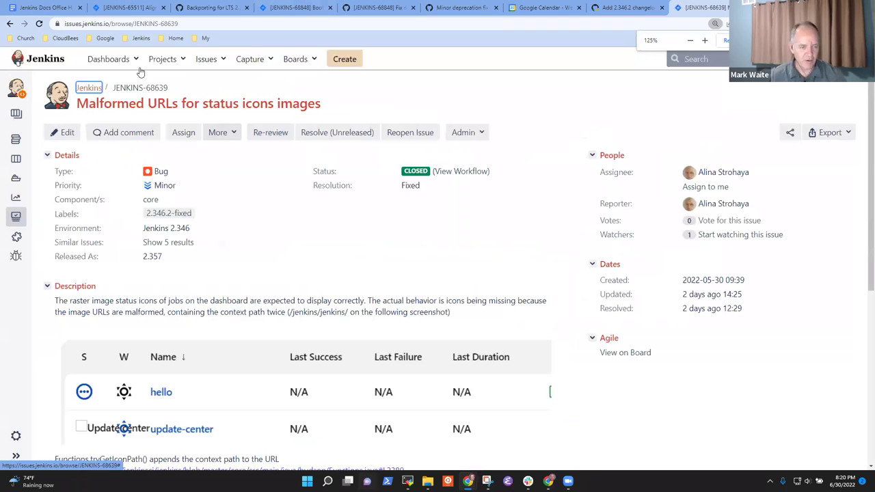
pyautogui.hotkey('ctrl', '+')
pyautogui.scroll(-3, 272, 214)
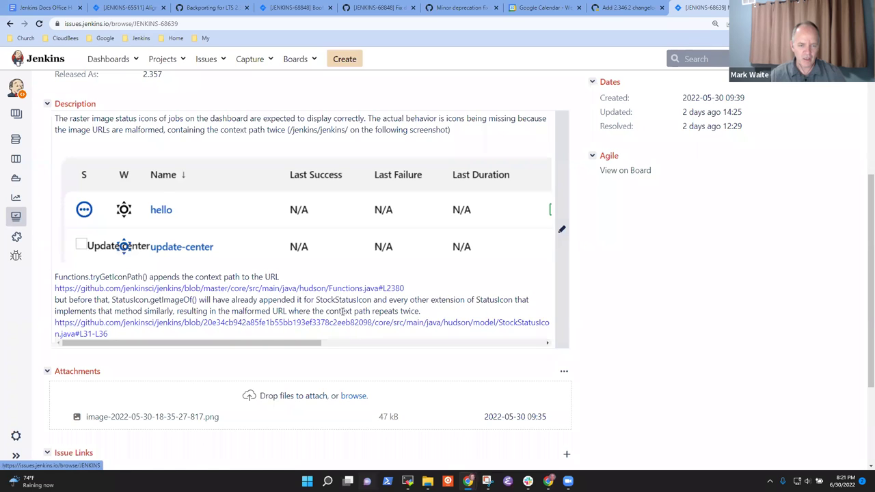
pyautogui.moveTo(374, 311); pyautogui.dragTo(420, 311)
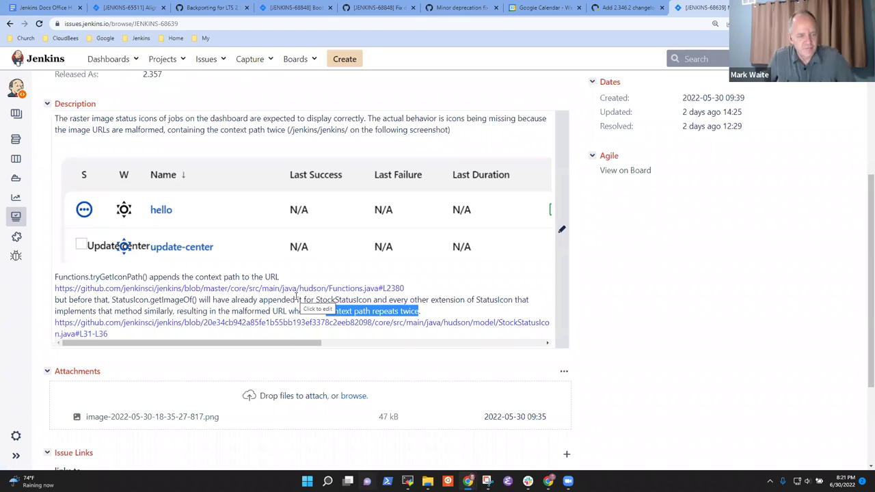
pyautogui.click(243, 277)
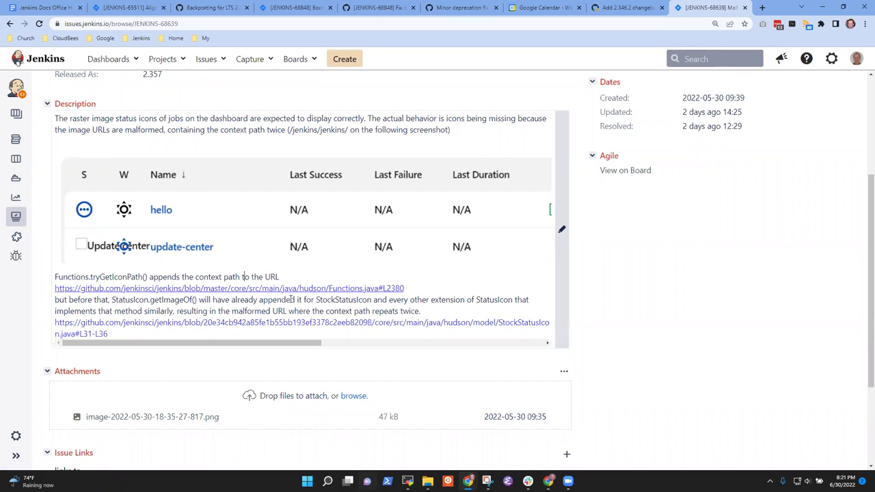
pyautogui.moveTo(292, 345); pyautogui.dragTo(436, 345)
# - Switch back to lts.yml in the terminal and insert an empty line above the message text of the pull 6616 entry
pyautogui.click(408, 481)
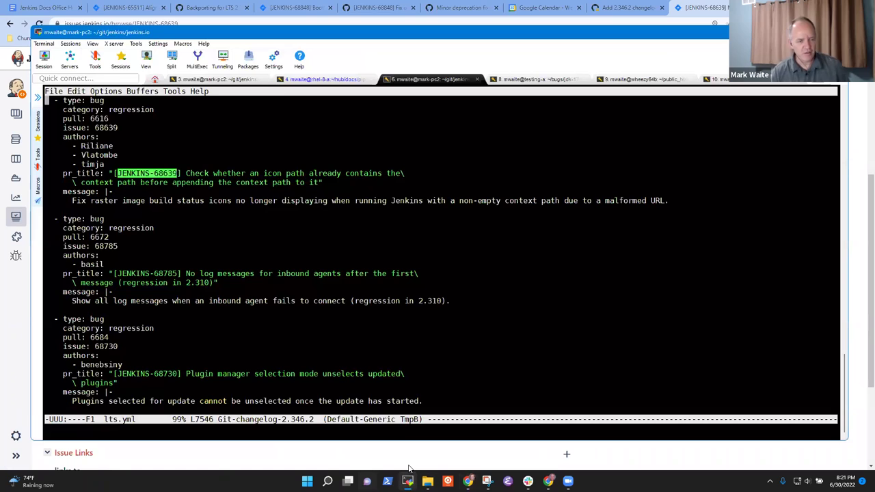
pyautogui.press('Down')
pyautogui.press('Down')
pyautogui.press('Down')
pyautogui.press('Down')
pyautogui.press('Down')
pyautogui.press('Down')
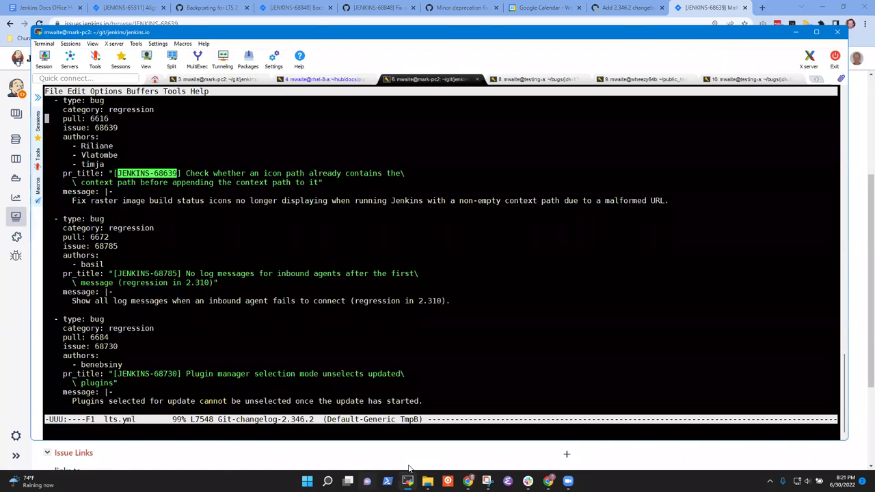
pyautogui.press('Down')
pyautogui.press('Down')
pyautogui.press('Down')
pyautogui.press('End')
pyautogui.press('Return')
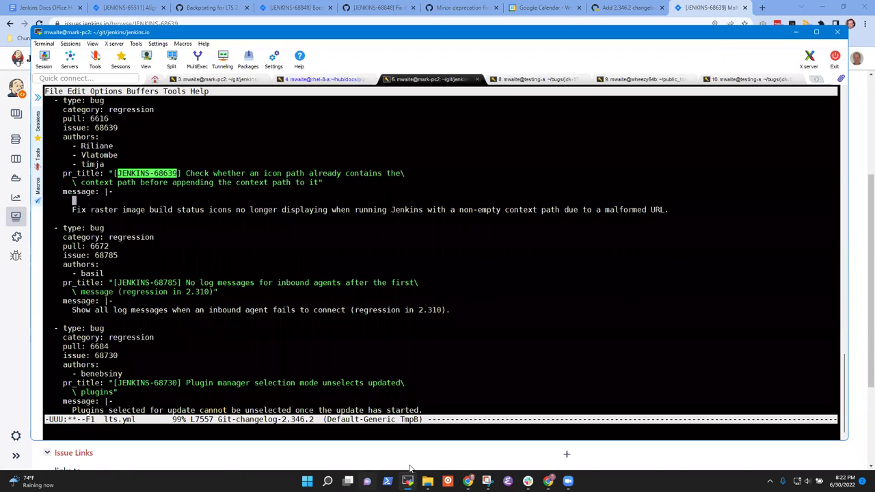
# - Begin the new message line of the pull 6616 entry with "Show icons"
pyautogui.write('Show ')
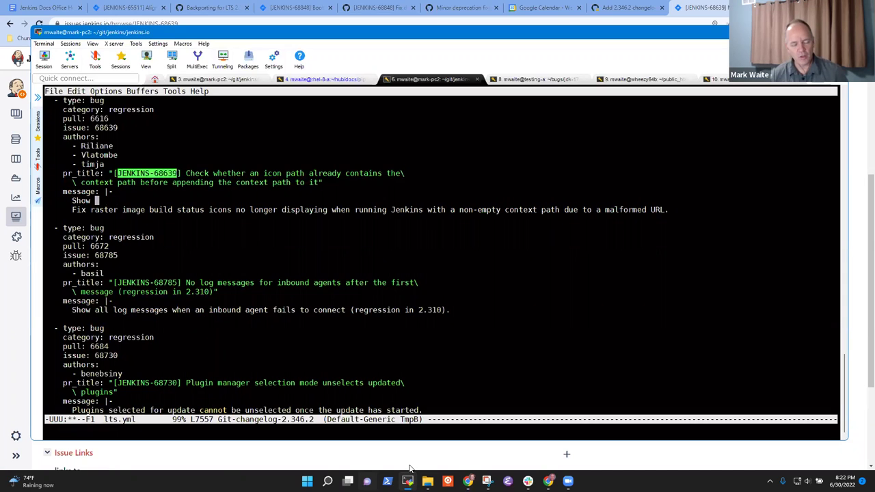
pyautogui.write('imag')
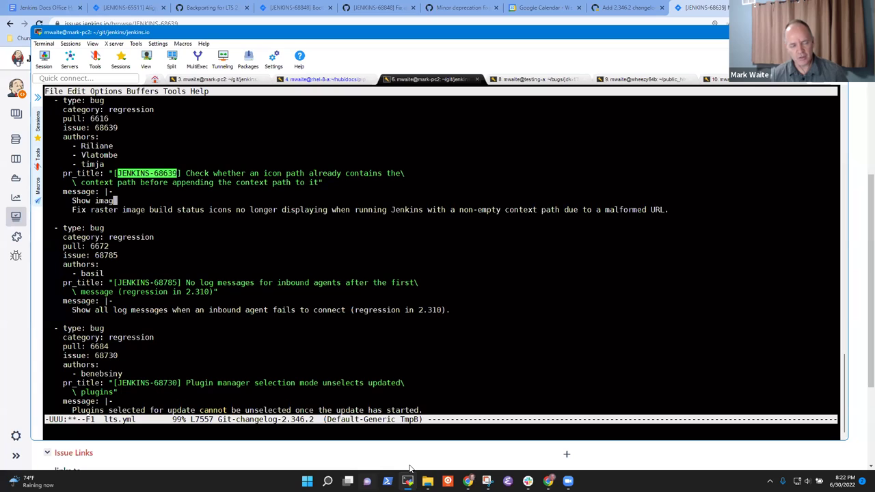
pyautogui.press('BackSpace')
pyautogui.press('BackSpace')
pyautogui.press('BackSpace')
pyautogui.press('BackSpace')
pyautogui.write('icons')
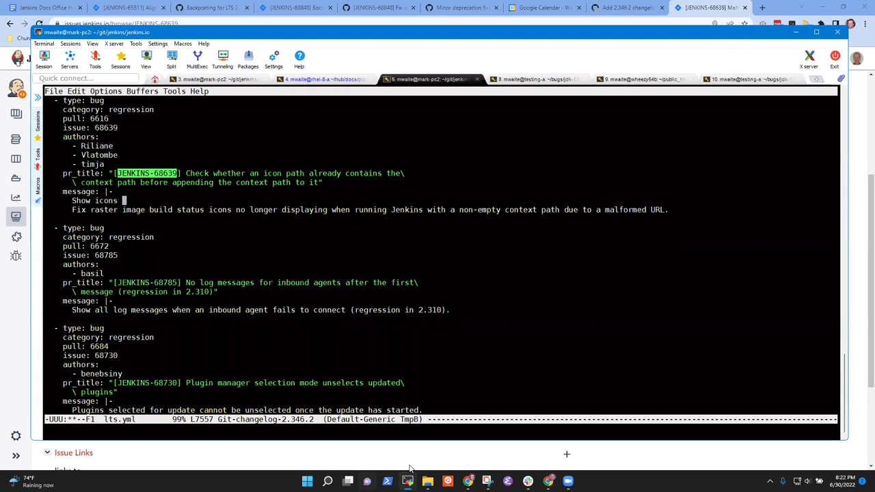
pyautogui.write(' when')
pyautogui.press('BackSpace')
pyautogui.press('BackSpace')
pyautogui.press('BackSpace')
pyautogui.press('BackSpace')
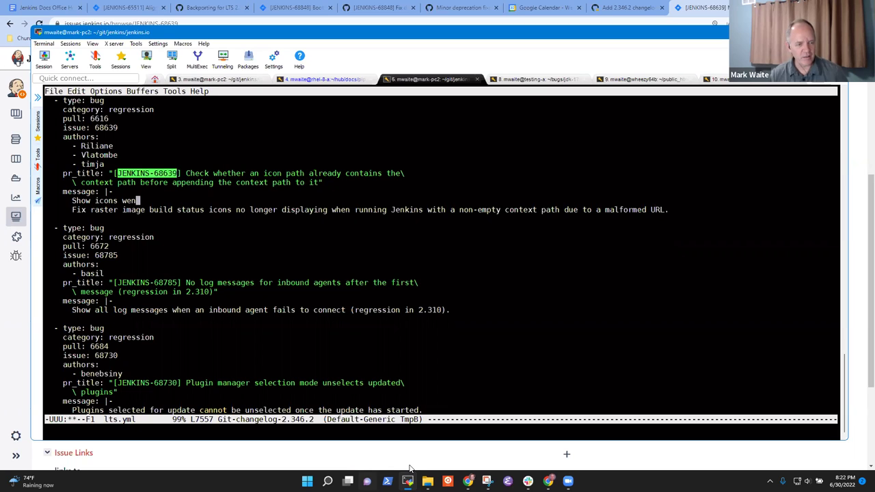
pyautogui.write('even when ')
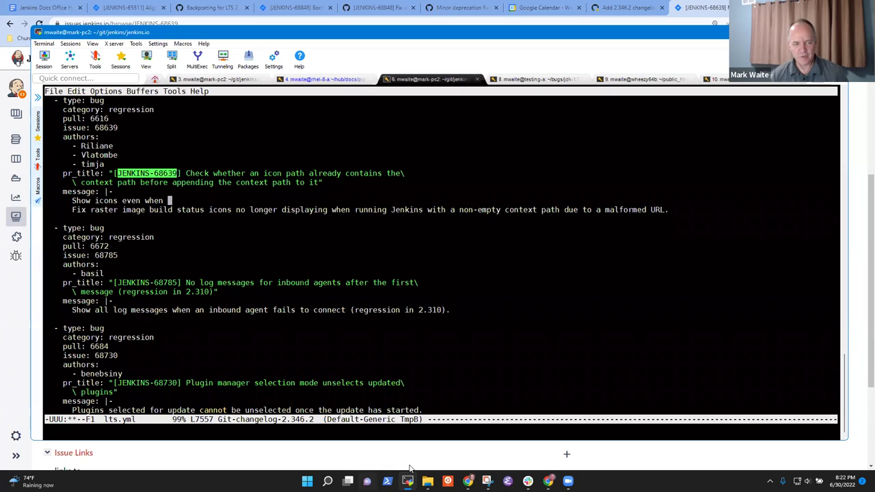
pyautogui.write('duplicate ')
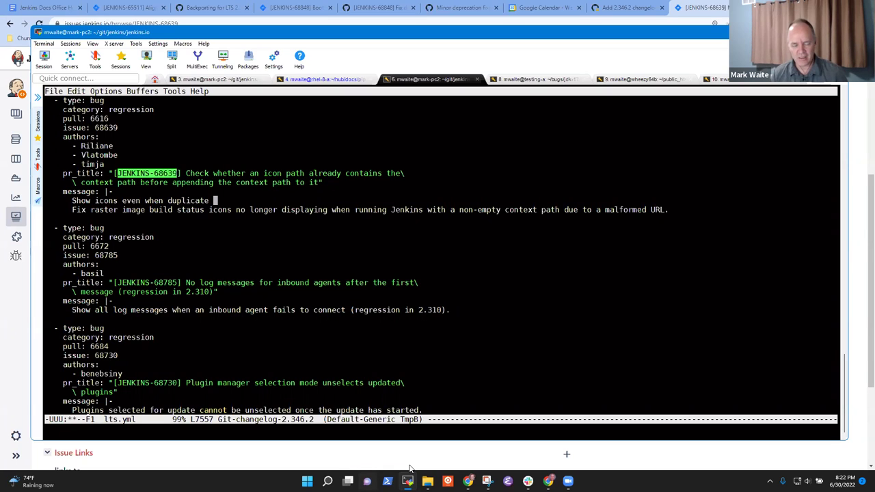
pyautogui.write('text')
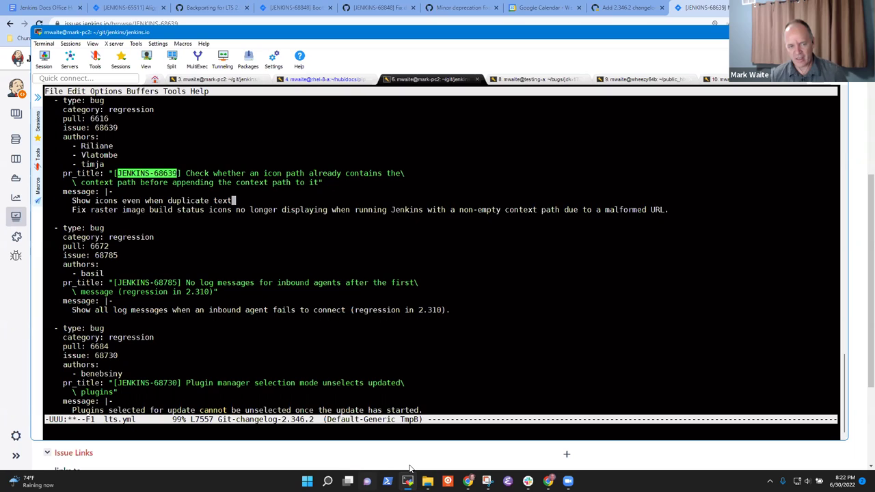
pyautogui.write(' is in the')
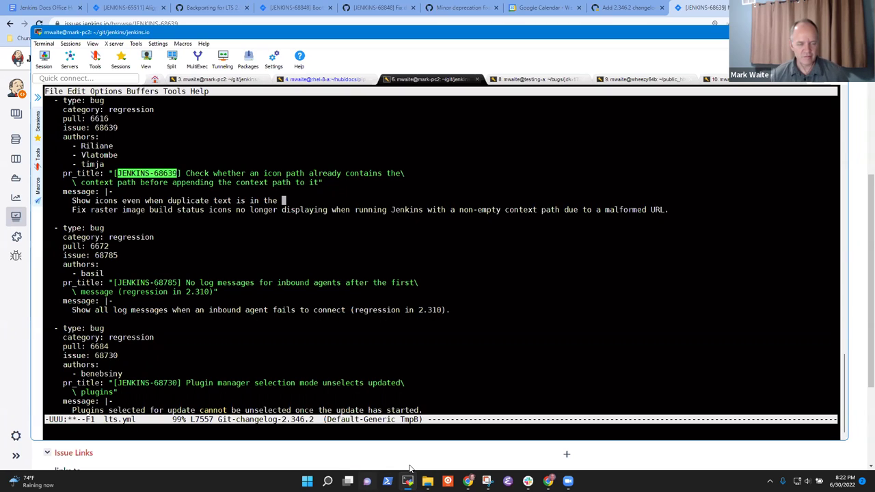
pyautogui.press('BackSpace')
pyautogui.press('BackSpace')
pyautogui.press('BackSpace')
pyautogui.press('BackSpace')
pyautogui.press('BackSpace')
pyautogui.press('BackSpace')
pyautogui.press('BackSpace')
pyautogui.press('BackSpace')
pyautogui.press('BackSpace')
pyautogui.press('BackSpace')
pyautogui.press('BackSpace')
pyautogui.press('BackSpace')
pyautogui.press('BackSpace')
pyautogui.press('BackSpace')
pyautogui.press('BackSpace')
pyautogui.press('BackSpace')
pyautogui.press('BackSpace')
pyautogui.press('BackSpace')
pyautogui.press('BackSpace')
pyautogui.press('BackSpace')
pyautogui.press('BackSpace')
pyautogui.press('BackSpace')
# - Complete the line as "Show icons in cases that previously didn't work." and add an empty line below it
pyautogui.write('in')
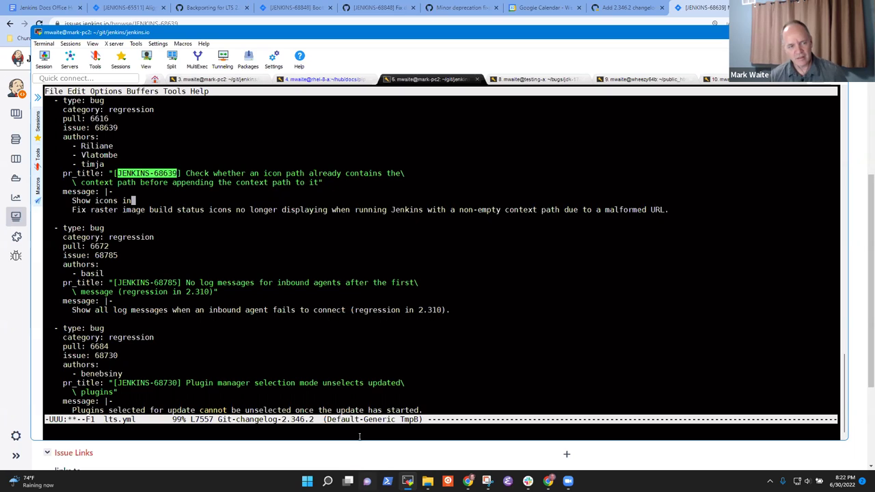
pyautogui.write(' case')
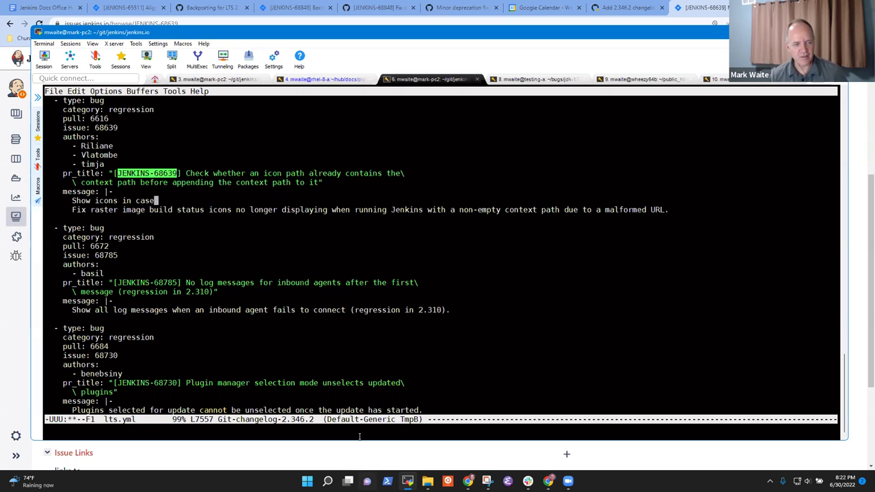
pyautogui.write('s that previously')
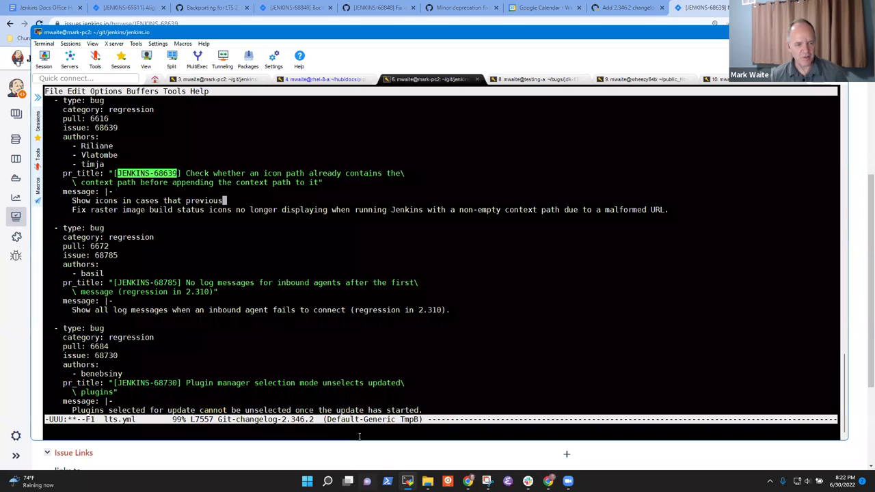
pyautogui.hotkey('ctrl', 'a')
pyautogui.hotkey('ctrl', 'e')
pyautogui.write("didn't work.")
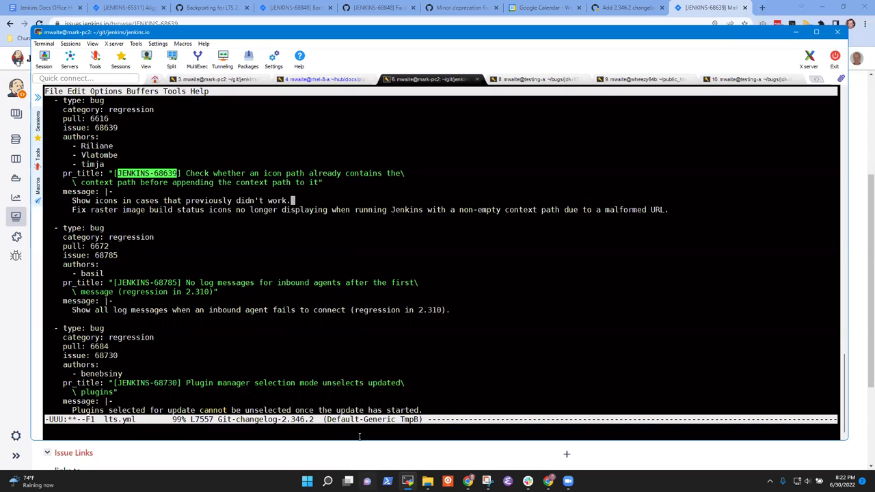
pyautogui.press('Return')
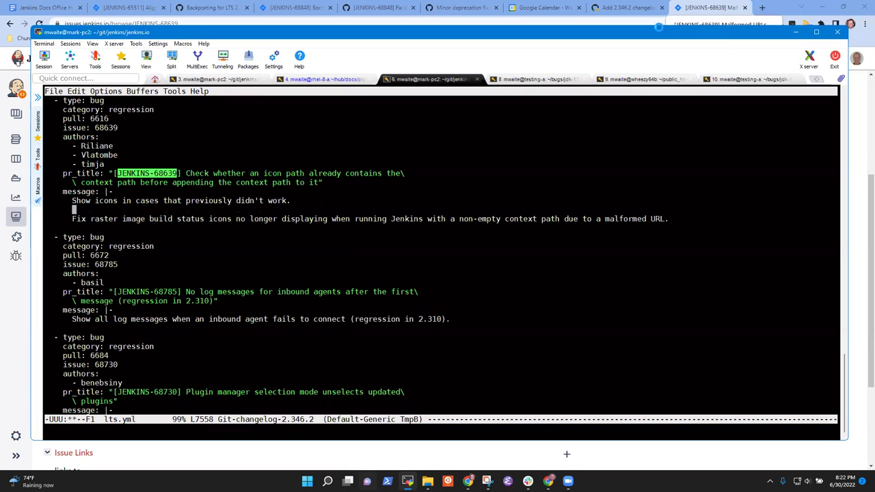
# - Switch to the JENKINS-68639 issue page, set its zoom to 100% and examine the full width of the description
pyautogui.click(358, 206)
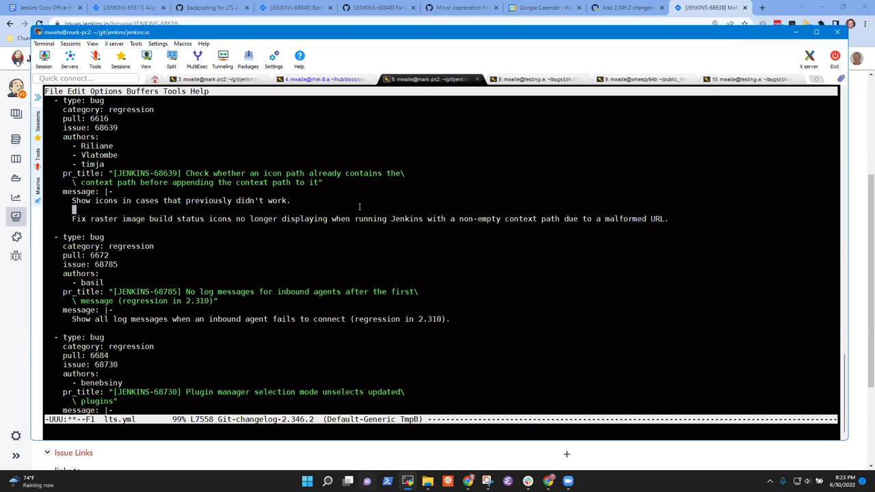
pyautogui.click(697, 9)
pyautogui.scroll(3, 123, 298)
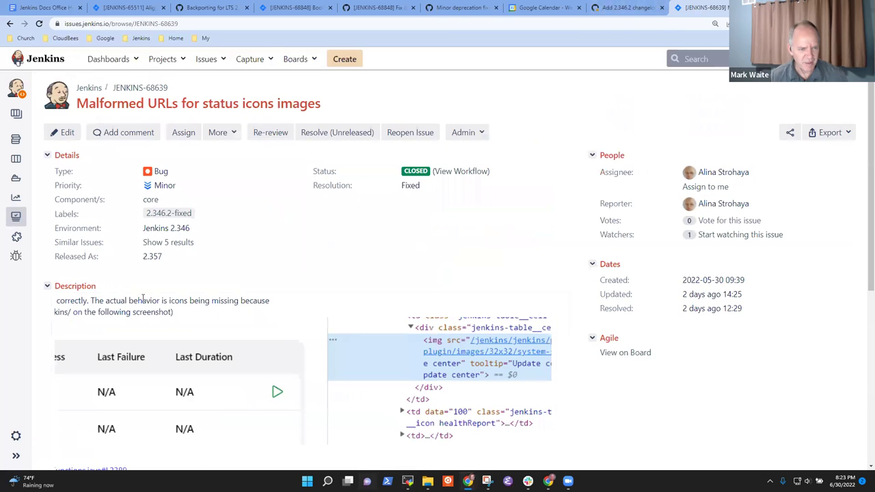
pyautogui.scroll(-3, 140, 320)
pyautogui.scroll(1, 321, 240)
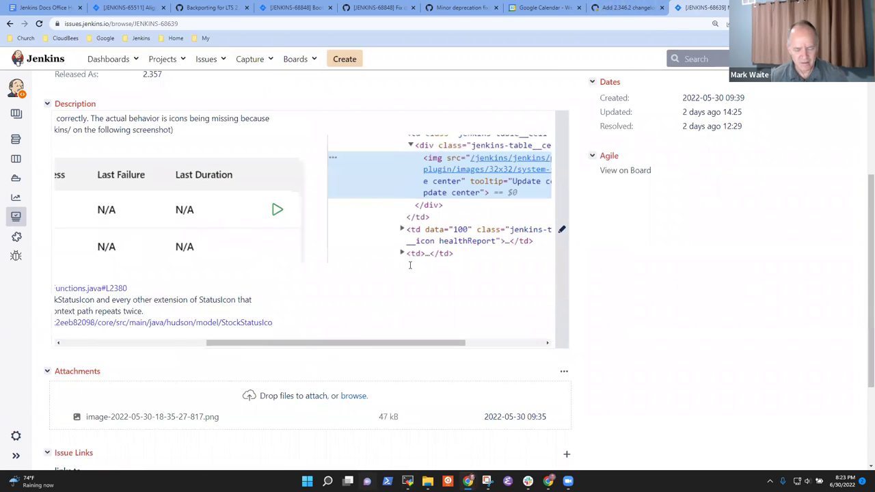
pyautogui.hotkey('ctrl', '+')
pyautogui.hotkey('ctrl', '-')
pyautogui.hotkey('ctrl', '-')
pyautogui.hotkey('ctrl', '-')
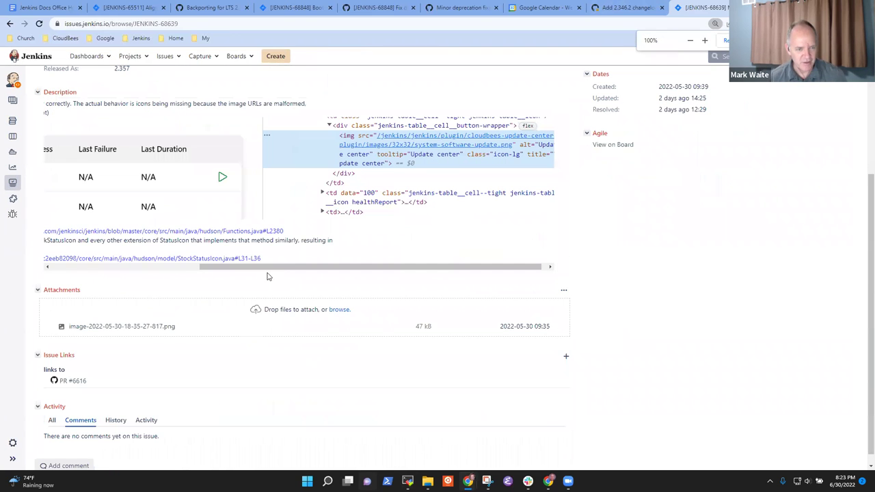
pyautogui.hscroll(-5, 271, 272)
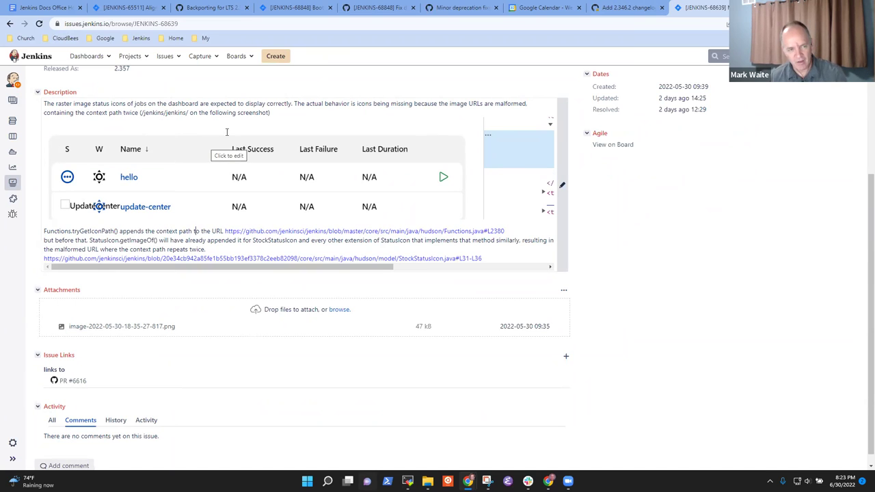
# - Leave the description unedited and highlight its phrase about icons of jobs on the dashboard being expected to display correctly
pyautogui.click(118, 100)
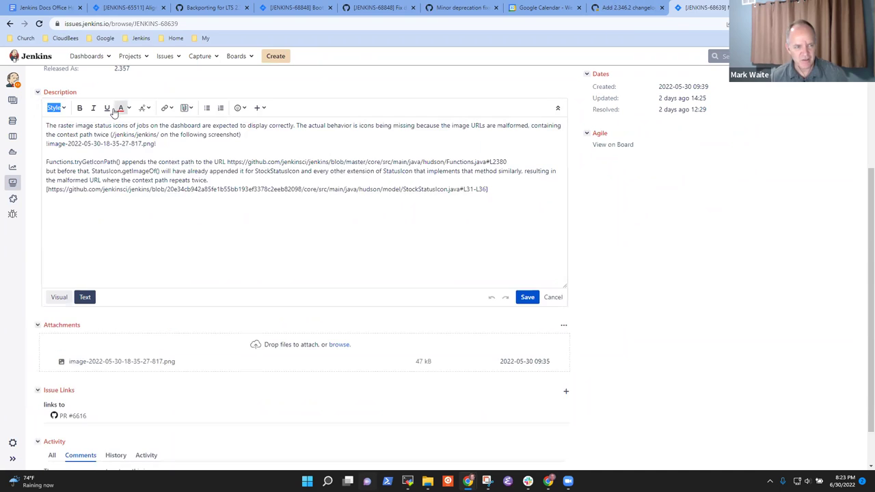
pyautogui.click(554, 298)
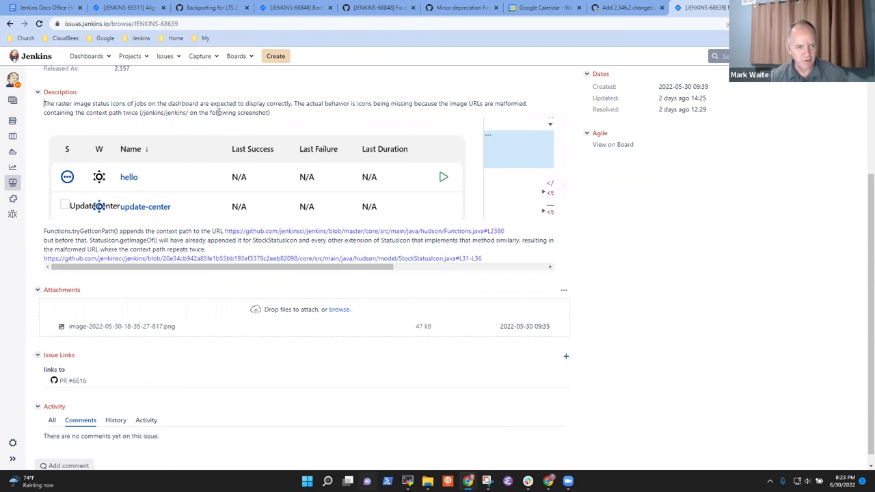
pyautogui.moveTo(176, 101); pyautogui.dragTo(111, 104)
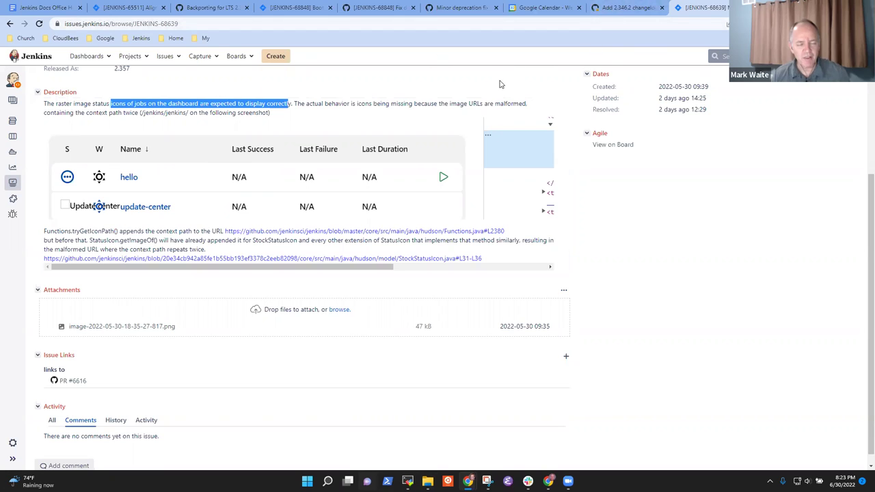
# - Switch back to lts.yml and start a second message line for pull 6616 with "Display job icons correctly on the Jenkins dashboard, even when"
pyautogui.click(407, 481)
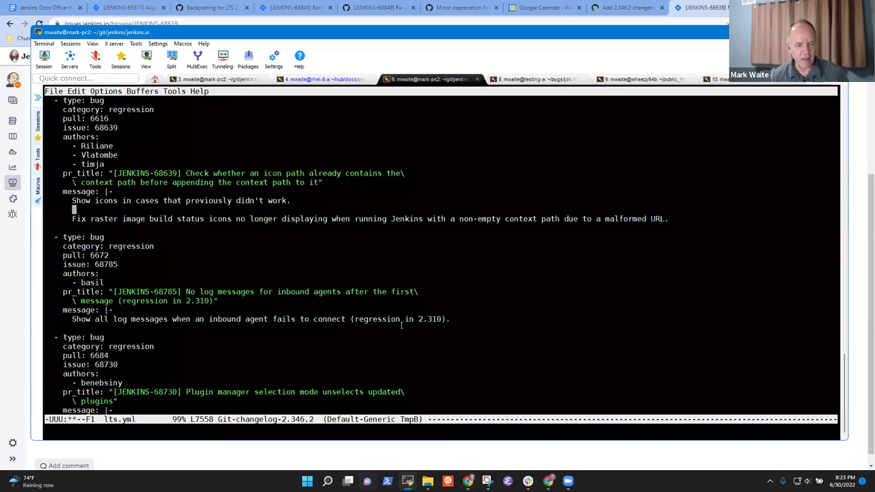
pyautogui.write('Disp')
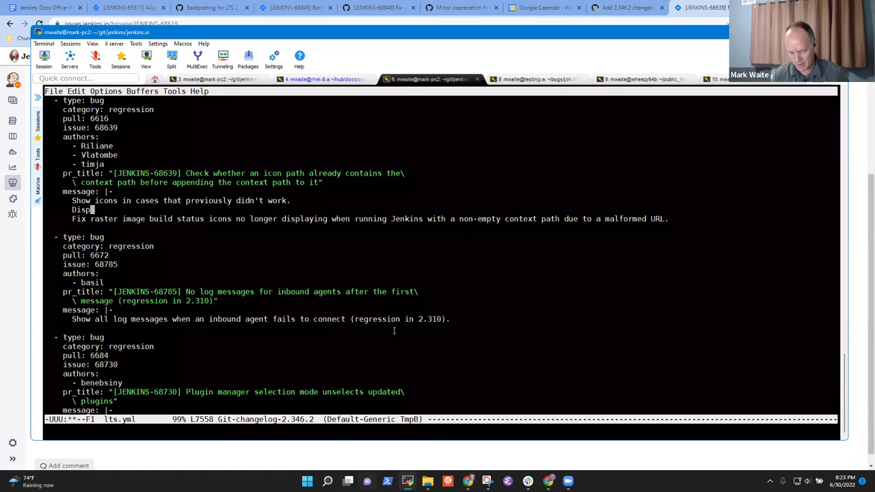
pyautogui.write('lay job icon')
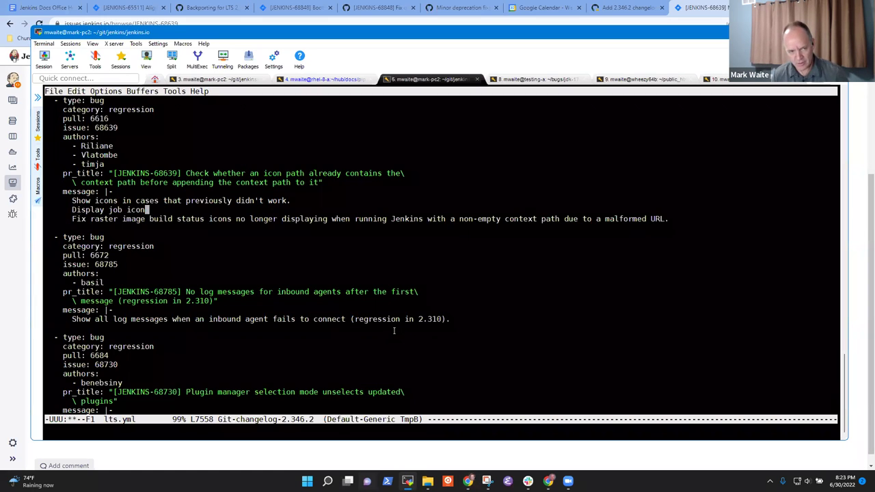
pyautogui.write('s correctly ')
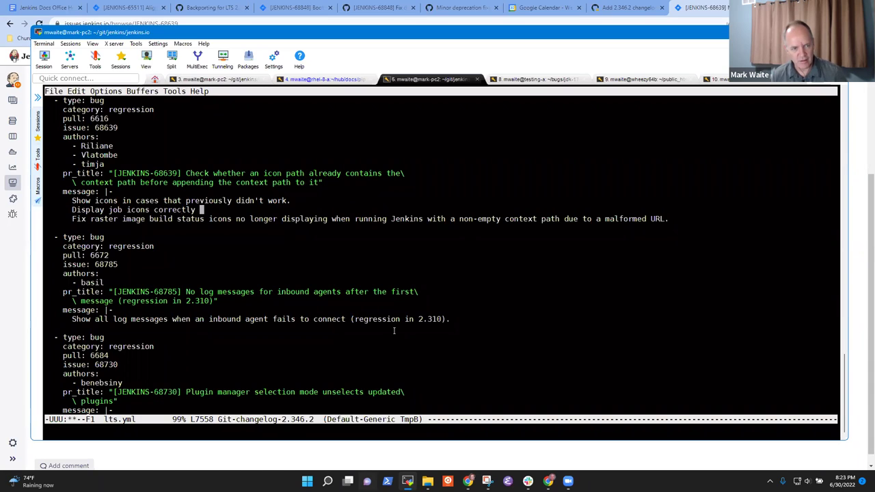
pyautogui.write('on the Jenkins das')
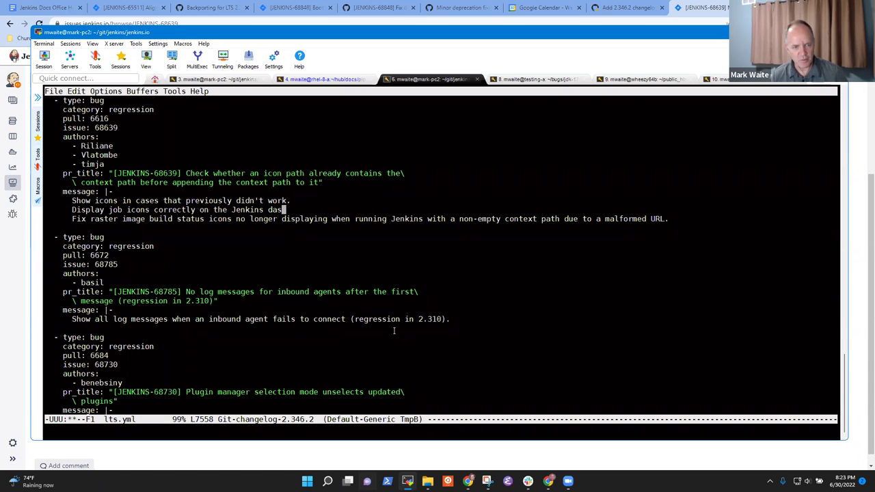
pyautogui.write('hbo')
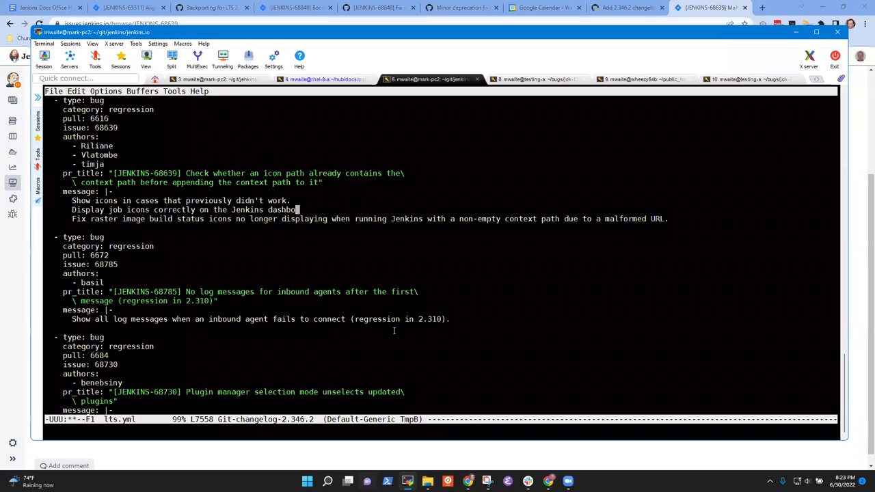
pyautogui.write('ard, even when a malform')
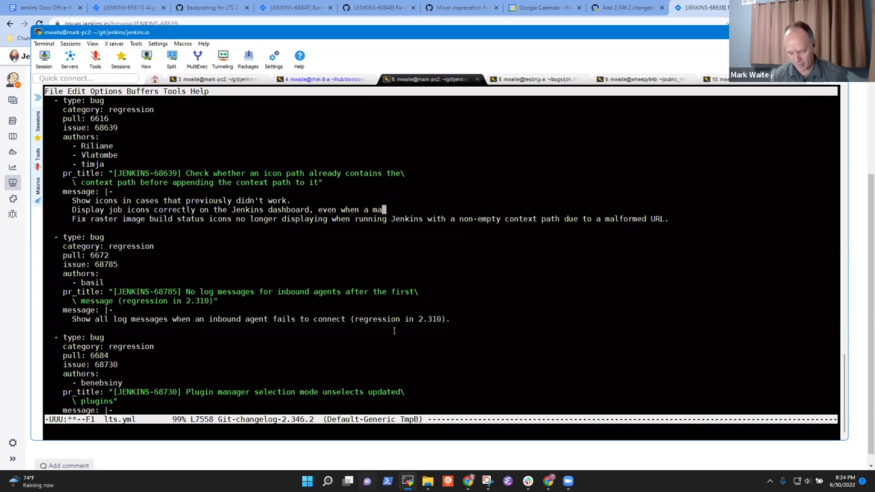
pyautogui.press('BackSpace')
pyautogui.press('BackSpace')
pyautogui.press('BackSpace')
pyautogui.press('BackSpace')
pyautogui.press('BackSpace')
pyautogui.press('BackSpace')
pyautogui.press('BackSpace')
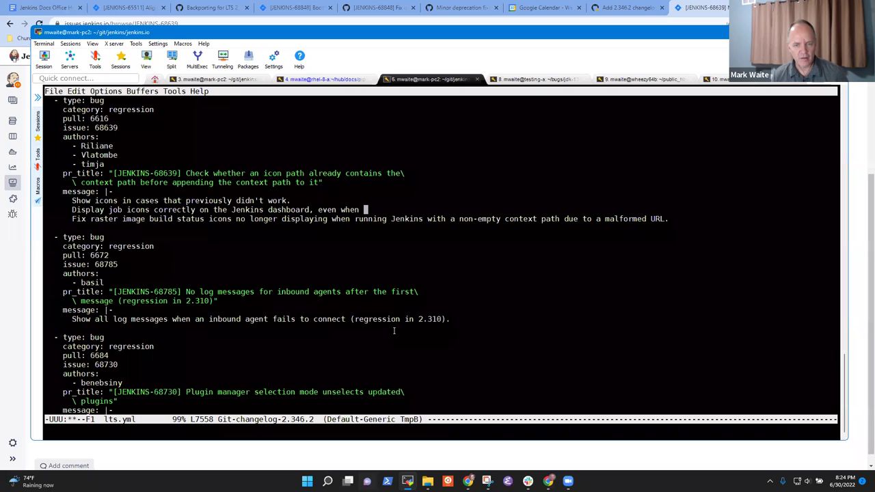
# - Continue the message line with "a non-empty context path alters the URL (regression", keeping the sentence's closing period
pyautogui.write('a non-empty context path')
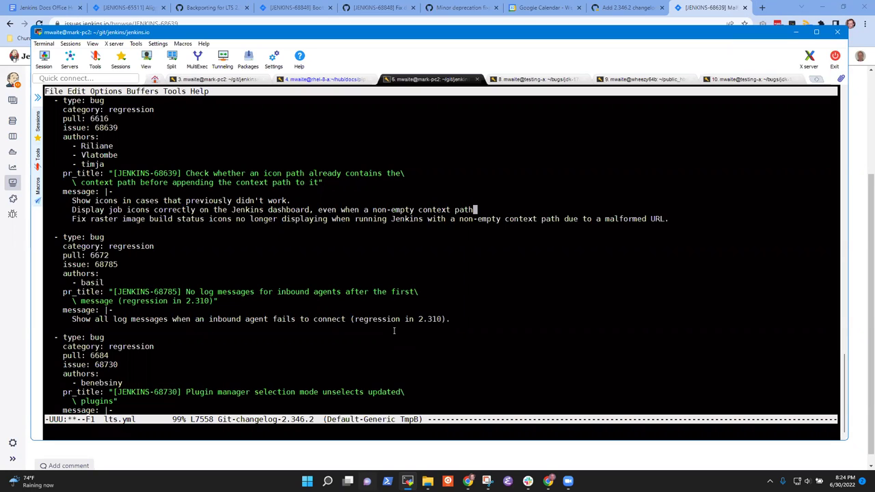
pyautogui.write(' alters')
pyautogui.write(' the ')
pyautogui.write('URL.')
pyautogui.write('regress')
pyautogui.press('BackSpace')
pyautogui.write('ion')
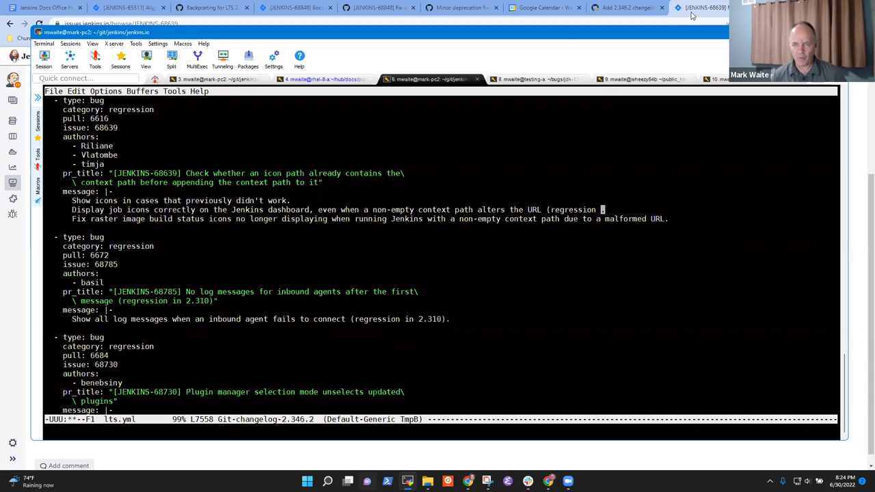
# - Check the JENKINS-68639 issue page for the Jenkins version in which the icon regression was reported
pyautogui.click(692, 14)
pyautogui.scroll(2, 114, 209)
pyautogui.scroll(-2, 186, 238)
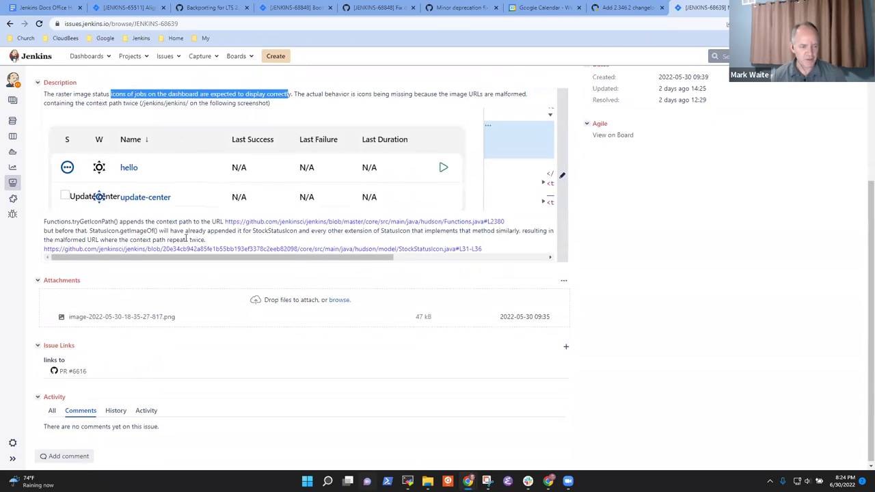
pyautogui.scroll(2, 147, 351)
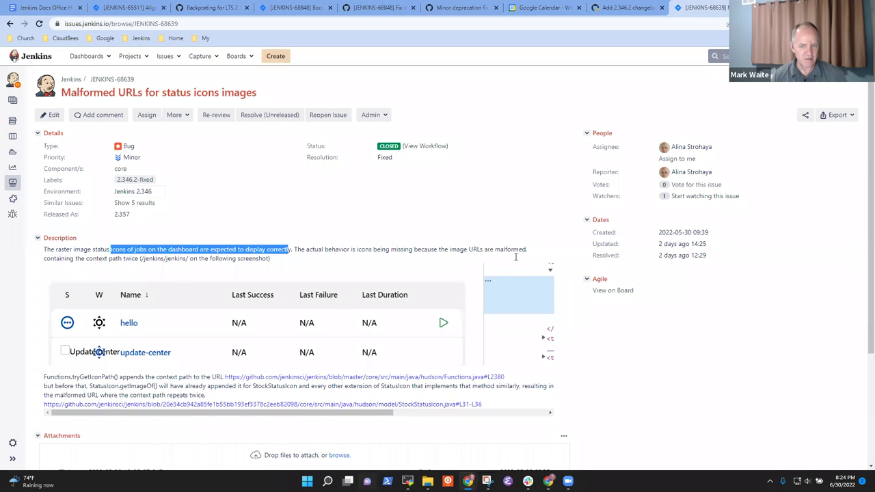
pyautogui.scroll(-2, 677, 341)
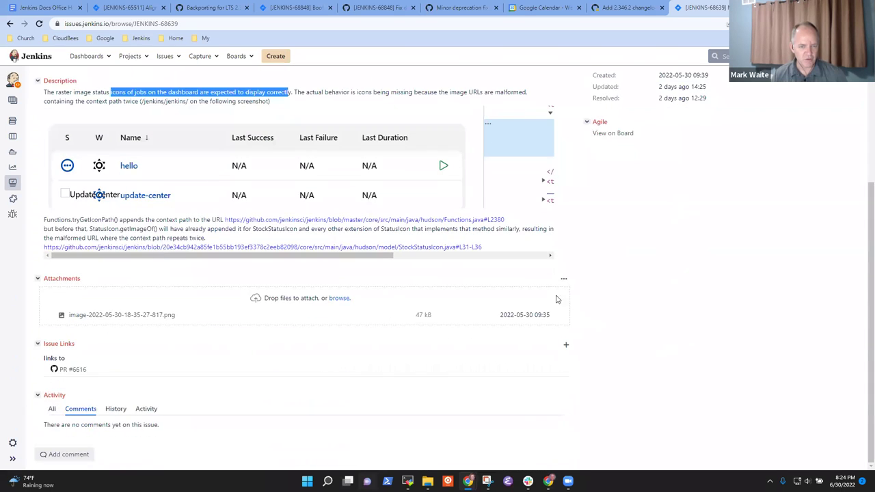
pyautogui.scroll(2, 600, 255)
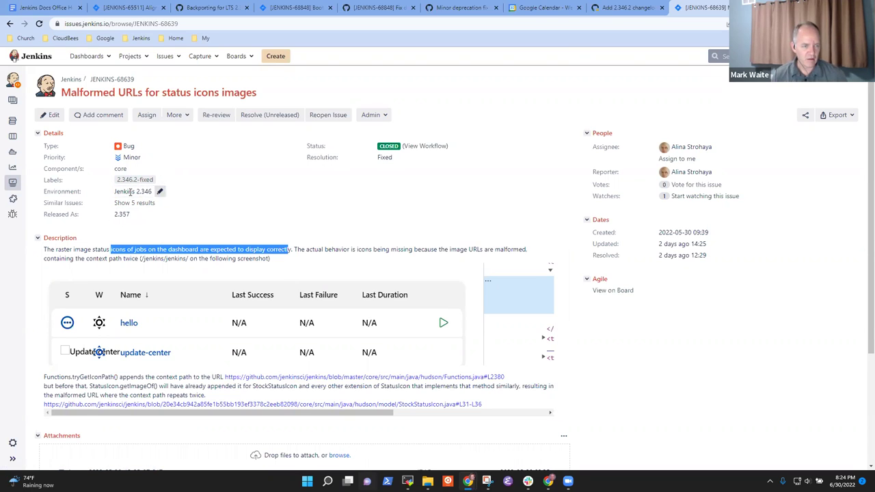
# - Return to lts.yml and complete the regression note of the message line with "in 2.346.1)."
pyautogui.click(630, 7)
pyautogui.hotkey('alt', 'Tab')
pyautogui.write('in 2.346.1).')
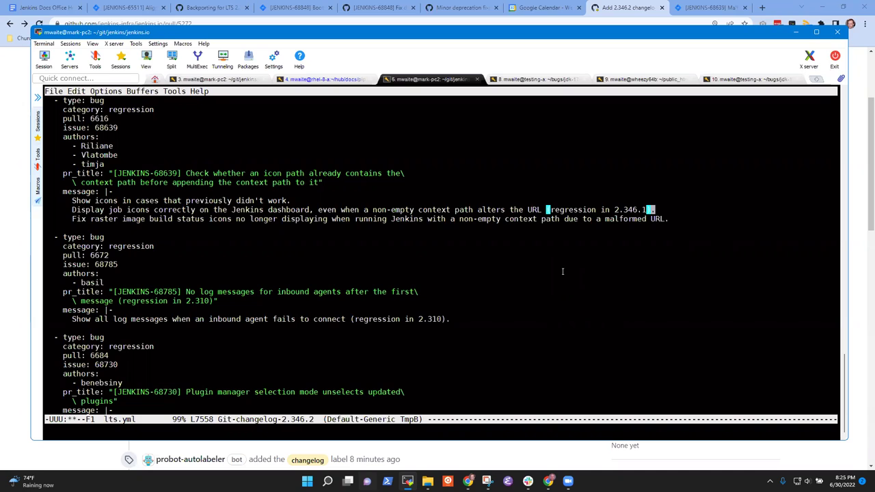
# - Delete the line "Show icons in cases that previously didn't work." from the pull 6616 message
pyautogui.press('Up')
pyautogui.press('Home')
pyautogui.hotkey('ctrl', 'k')
pyautogui.hotkey('ctrl', 'k')
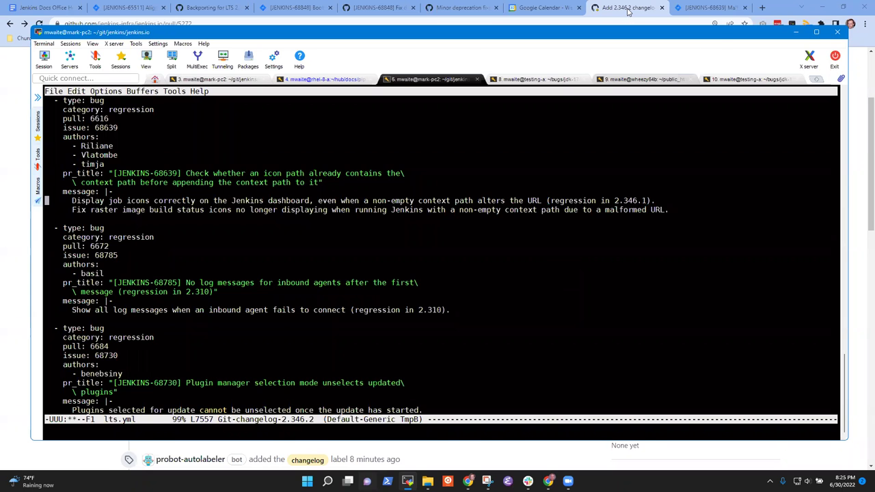
# - Look at the changelog preview in the 2.346.2 pull request and reread the description and links of issue JENKINS-68639
pyautogui.hotkey('alt', 'Tab')
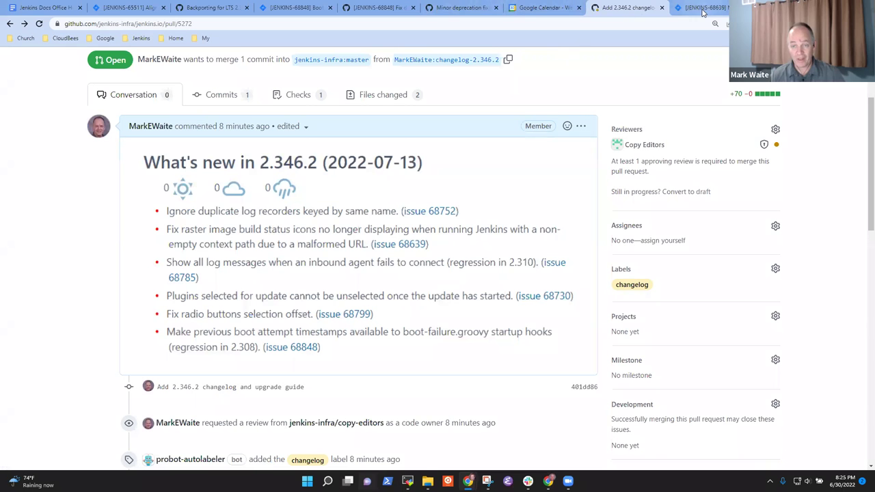
pyautogui.hotkey('ctrl', 'Tab')
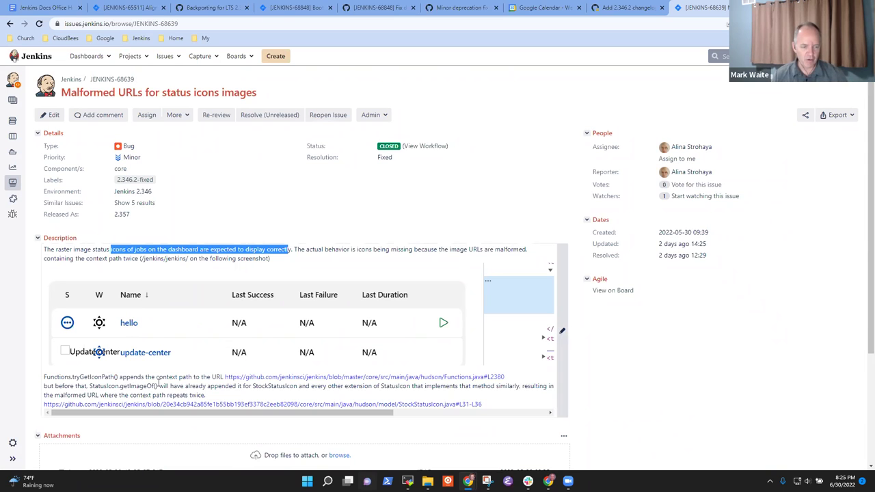
pyautogui.moveTo(268, 412)
pyautogui.mouseDown()
pyautogui.moveTo(428, 412)
pyautogui.moveTo(259, 412)
pyautogui.mouseUp()
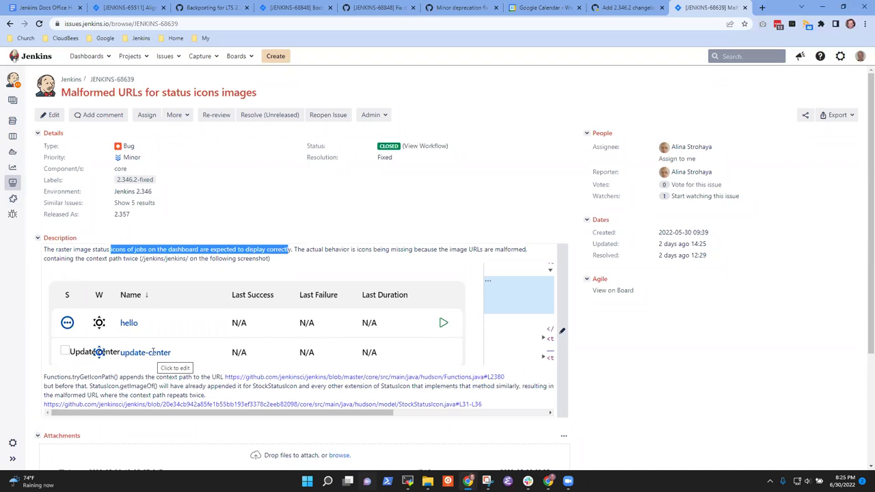
pyautogui.scroll(-3, 205, 373)
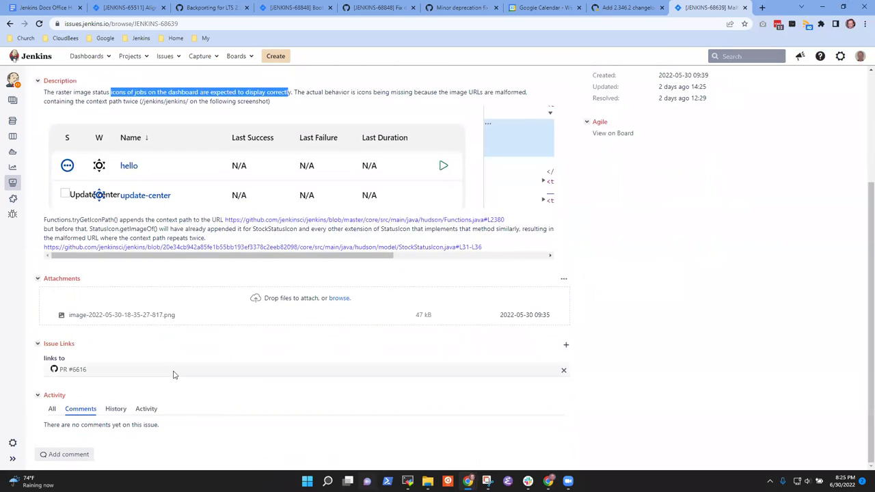
pyautogui.scroll(3, 173, 375)
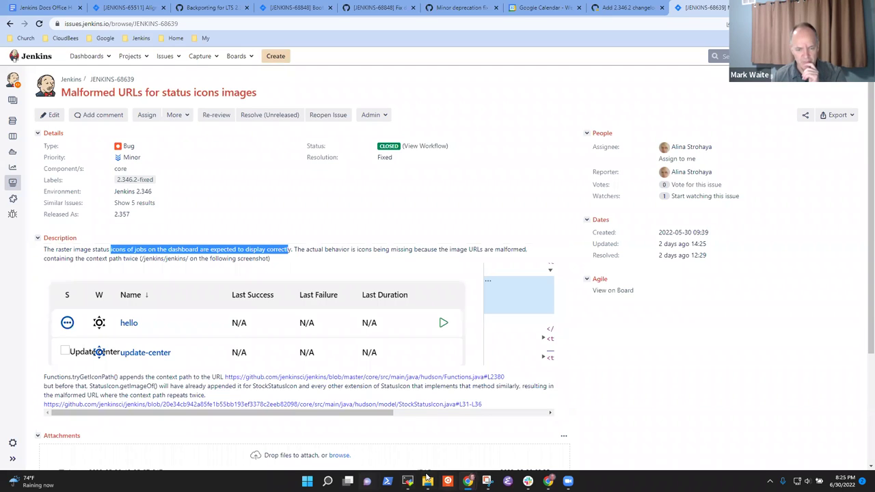
# - Delete the old "Fix raster image build status icons" line from the pull 6616 message in lts.yml and save the file
pyautogui.click(407, 481)
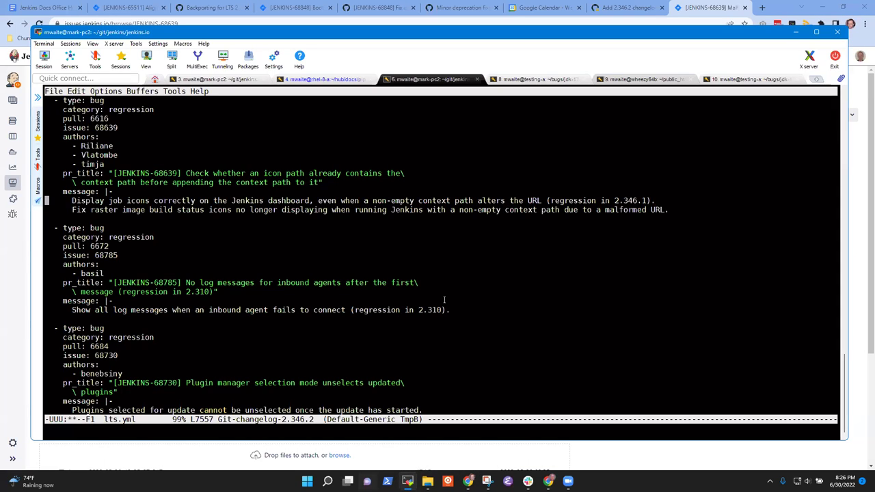
pyautogui.hotkey('ctrl', 'Right')
pyautogui.hotkey('ctrl', 'Right')
pyautogui.hotkey('ctrl', 'Right')
pyautogui.hotkey('ctrl', 'Right')
pyautogui.hotkey('ctrl', 'Right')
pyautogui.hotkey('ctrl', 'Right')
pyautogui.hotkey('ctrl', 'Right')
pyautogui.press('End')
pyautogui.press('Down')
pyautogui.hotkey('ctrl', 'k')
pyautogui.hotkey('ctrl', 'k')
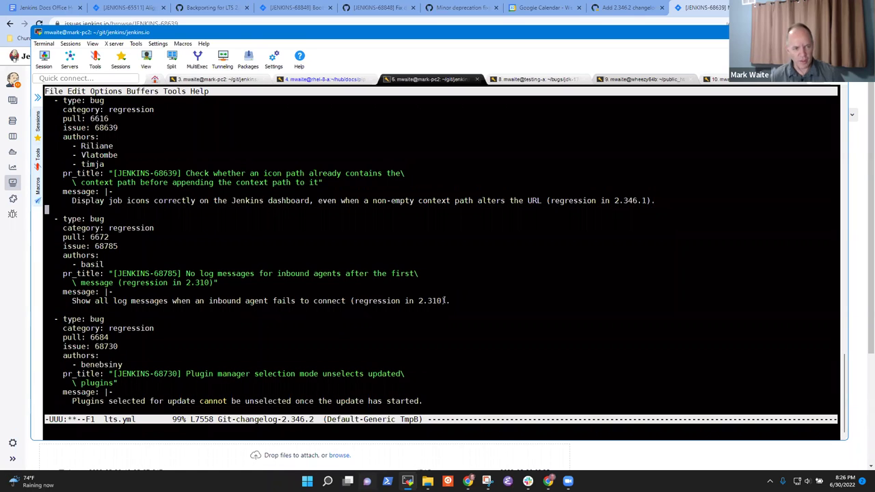
pyautogui.hotkey('ctrl', 'x')
pyautogui.hotkey('ctrl', 's')
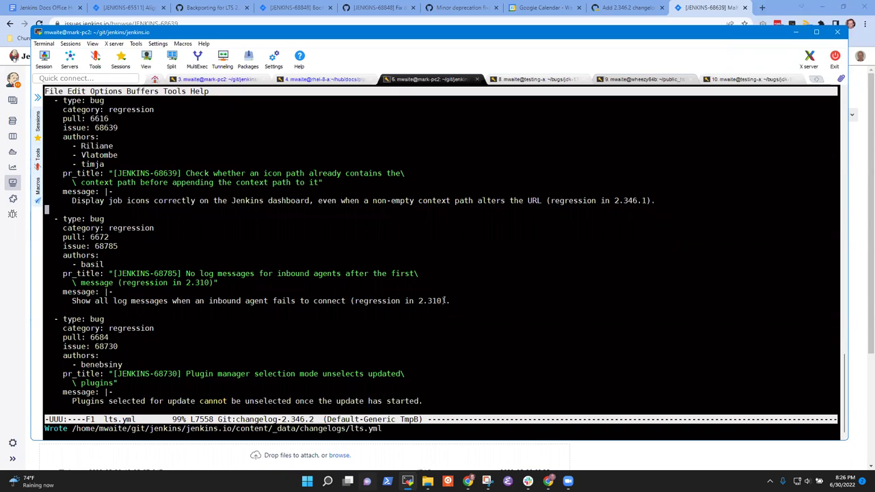
# - Start committing lts.yml to version control and begin the commit summary with "User phrasing of the"
pyautogui.hotkey('ctrl', 'x')
pyautogui.press('v')
pyautogui.press('v')
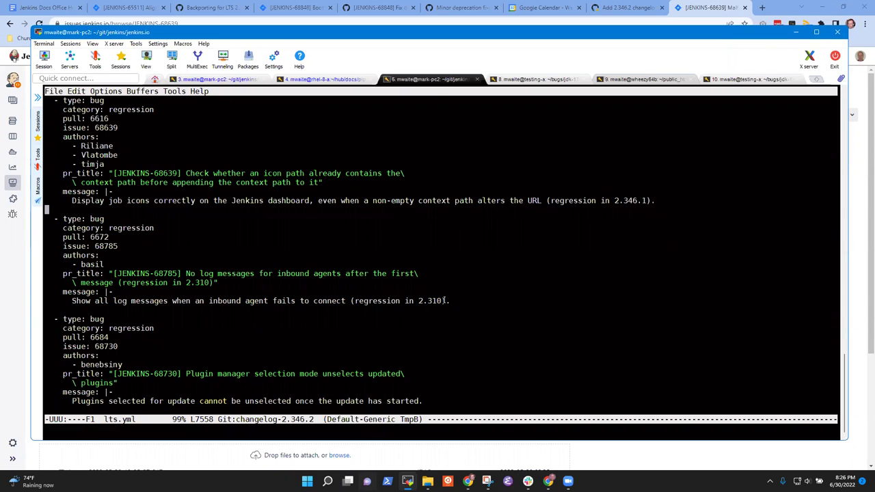
pyautogui.write('Betyter')
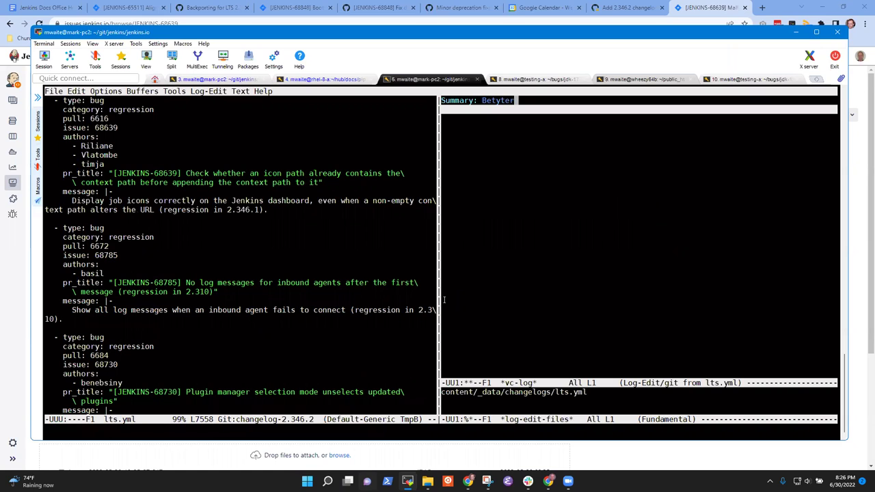
pyautogui.press('BackSpace')
pyautogui.press('BackSpace')
pyautogui.press('BackSpace')
pyautogui.press('BackSpace')
pyautogui.write('ter')
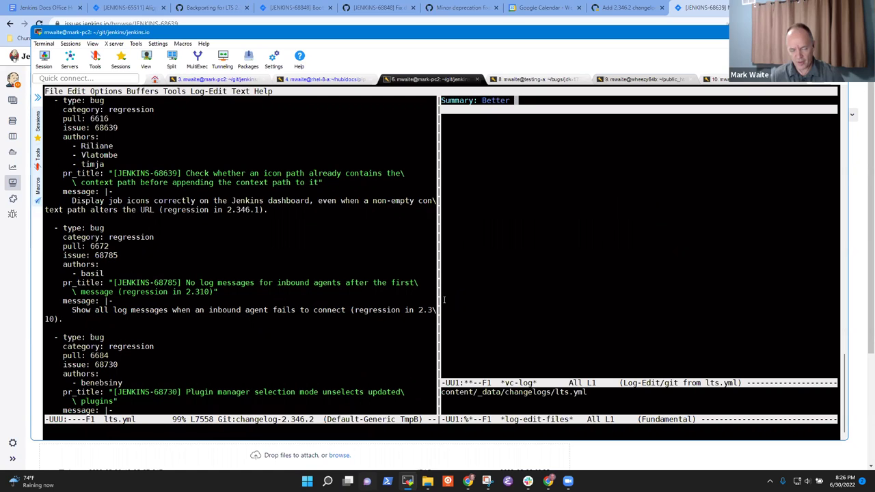
pyautogui.hotkey('ctrl', 'k')
pyautogui.write('User cent')
pyautogui.press('BackSpace')
pyautogui.press('BackSpace')
pyautogui.press('BackSpace')
pyautogui.press('BackSpace')
pyautogui.write('phrasing')
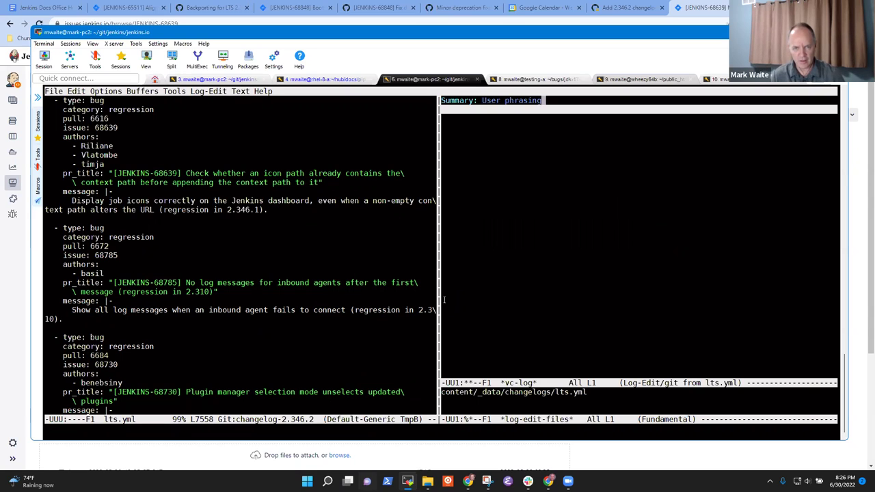
pyautogui.write(' of the ')
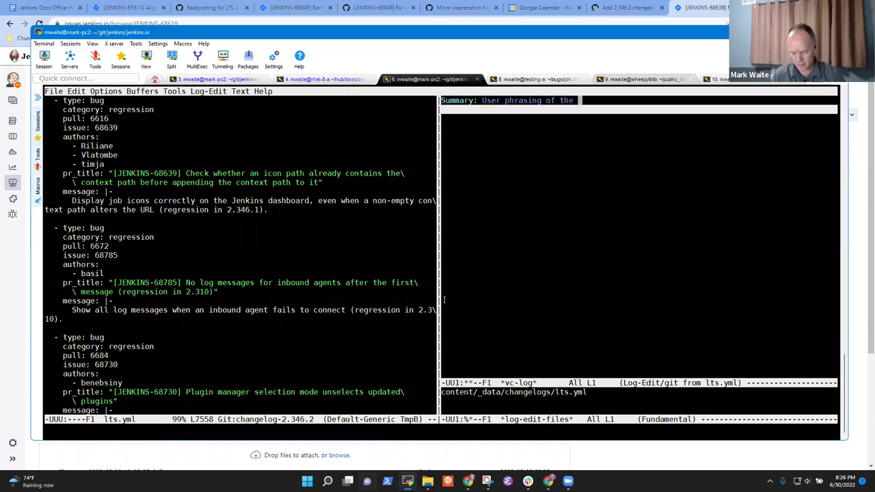
# - Complete the commit summary with "job icon display bug" and check in lts.yml
pyautogui.write('message')
pyautogui.press('BackSpace')
pyautogui.press('BackSpace')
pyautogui.press('BackSpace')
pyautogui.press('BackSpace')
pyautogui.press('BackSpace')
pyautogui.press('BackSpace')
pyautogui.press('BackSpace')
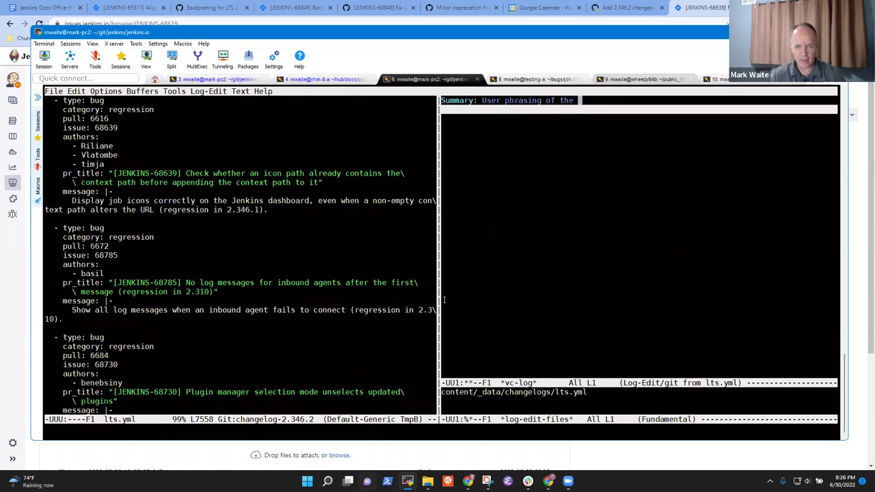
pyautogui.write('j')
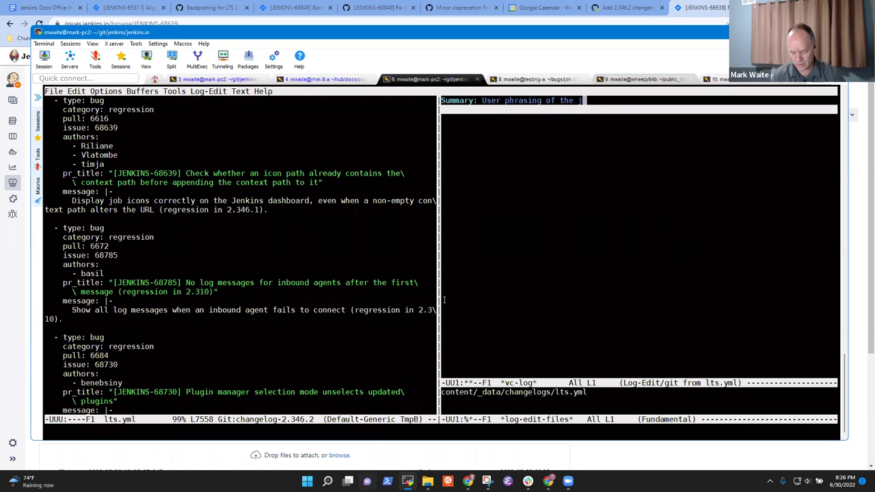
pyautogui.write('ob icon reen')
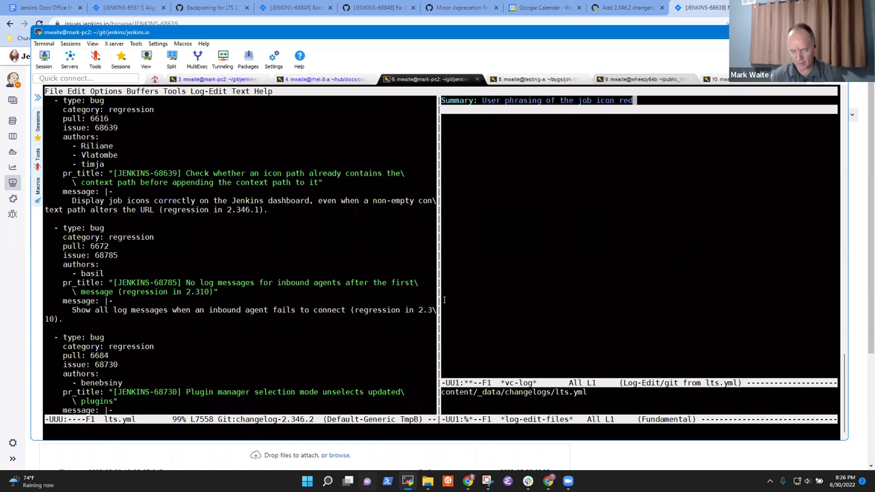
pyautogui.write('dering')
pyautogui.press('BackSpace')
pyautogui.press('BackSpace')
pyautogui.press('BackSpace')
pyautogui.press('BackSpace')
pyautogui.press('BackSpace')
pyautogui.press('BackSpace')
pyautogui.press('BackSpace')
pyautogui.press('BackSpace')
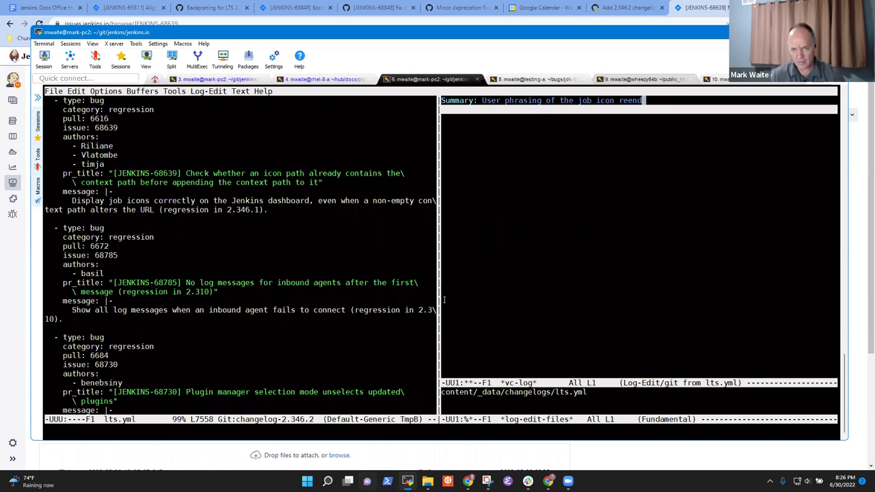
pyautogui.press('BackSpace')
pyautogui.press('BackSpace')
pyautogui.write('displa')
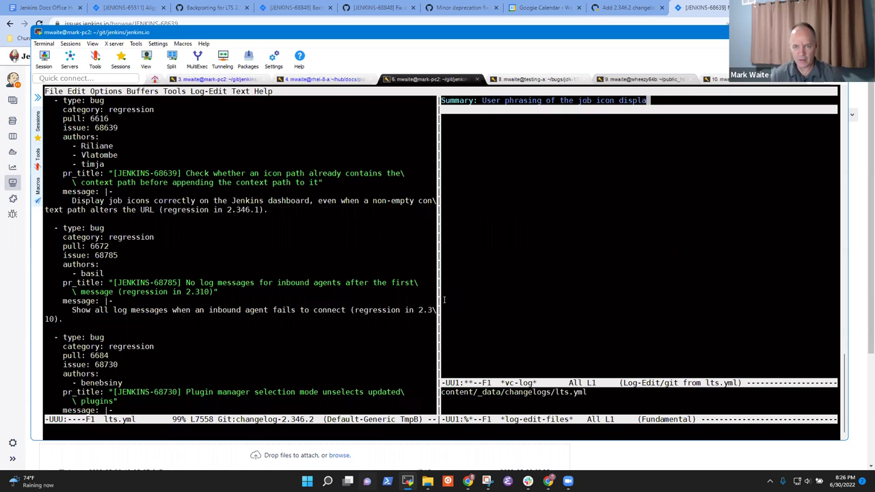
pyautogui.write('y bug')
pyautogui.hotkey('alt', 'b')
pyautogui.hotkey('alt', 'b')
pyautogui.hotkey('alt', 'd')
pyautogui.write('ren')
pyautogui.press('BackSpace')
pyautogui.press('BackSpace')
pyautogui.press('BackSpace')
pyautogui.write('display')
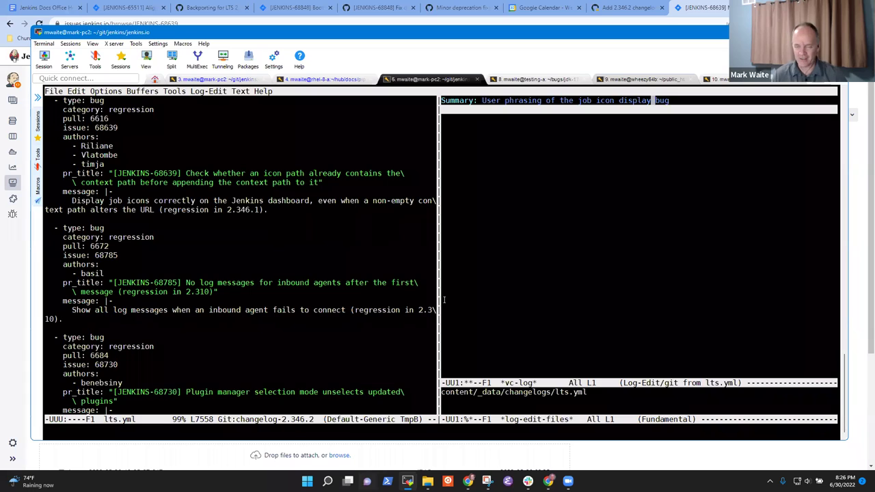
pyautogui.hotkey('ctrl', 'c')
pyautogui.hotkey('ctrl', 'c')
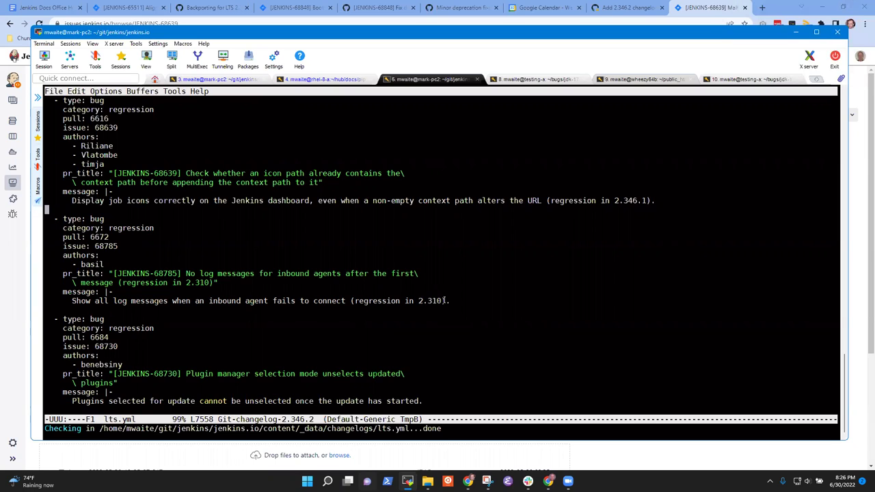
# - Push the commit with git push from an Emacs shell and return to lts.yml
pyautogui.hotkey('alt', 'x')
pyautogui.write('eshell')
pyautogui.press('Return')
pyautogui.write('git push')
pyautogui.press('Return')
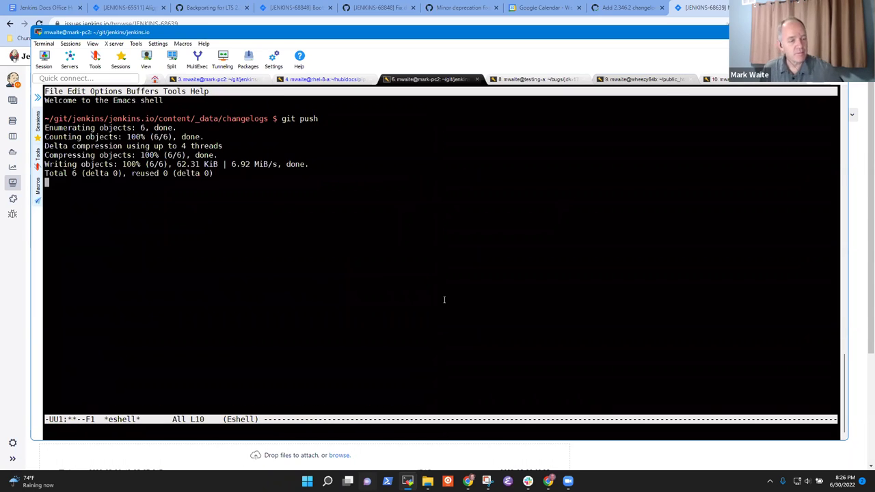
pyautogui.hotkey('ctrl', 'x')
pyautogui.press('b')
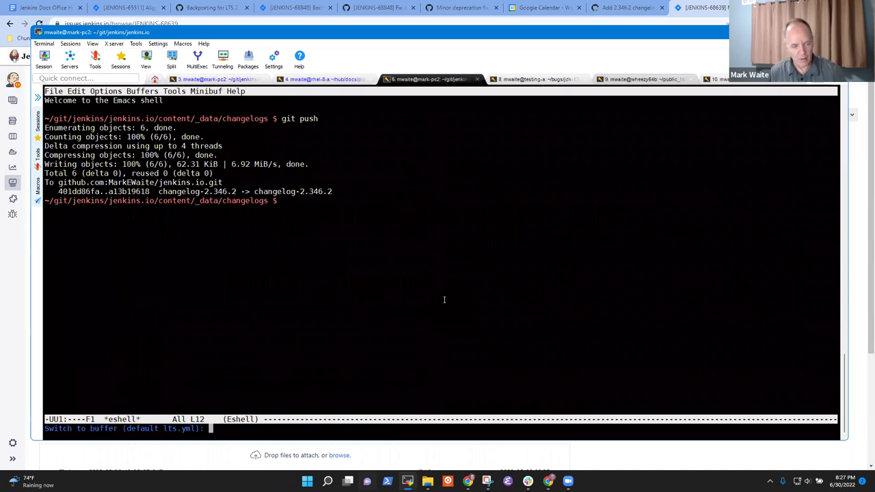
pyautogui.press('Return')
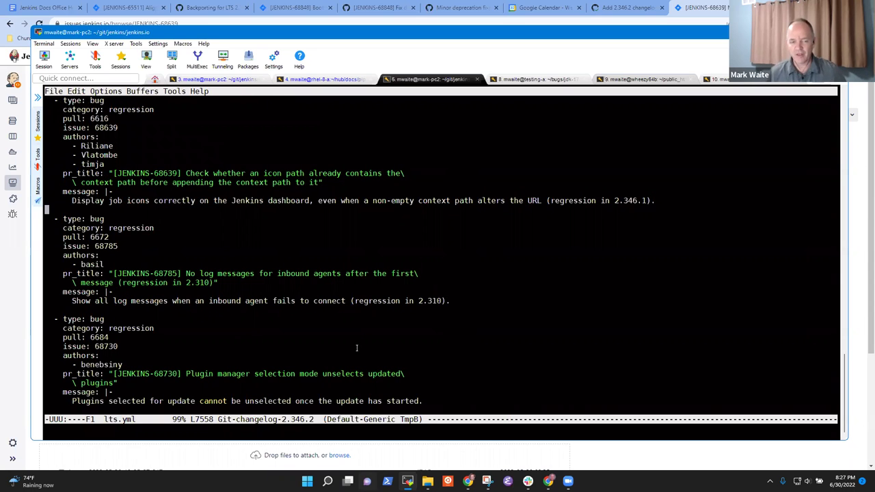
# - Open the jenkins.io repository root directory and try to compile the site there with make run
pyautogui.hotkey('ctrl', 'x')
pyautogui.hotkey('ctrl', 'f')
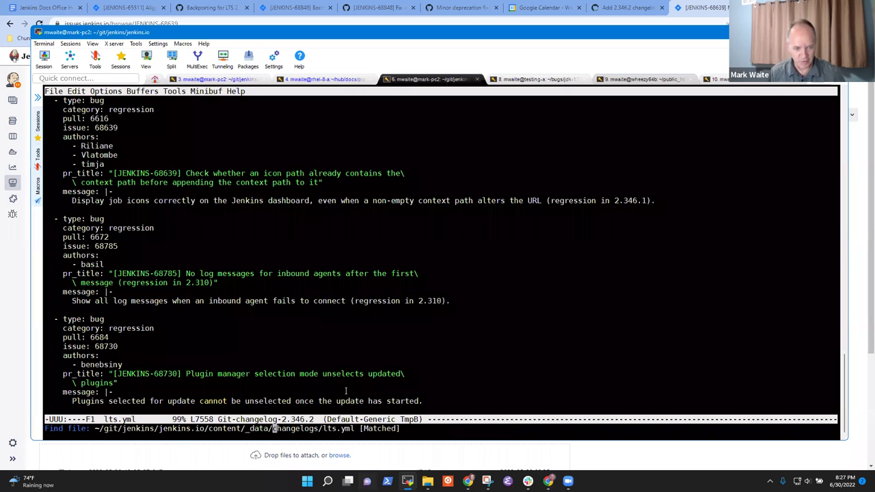
pyautogui.hotkey('alt', 'BackSpace')
pyautogui.hotkey('alt', 'BackSpace')
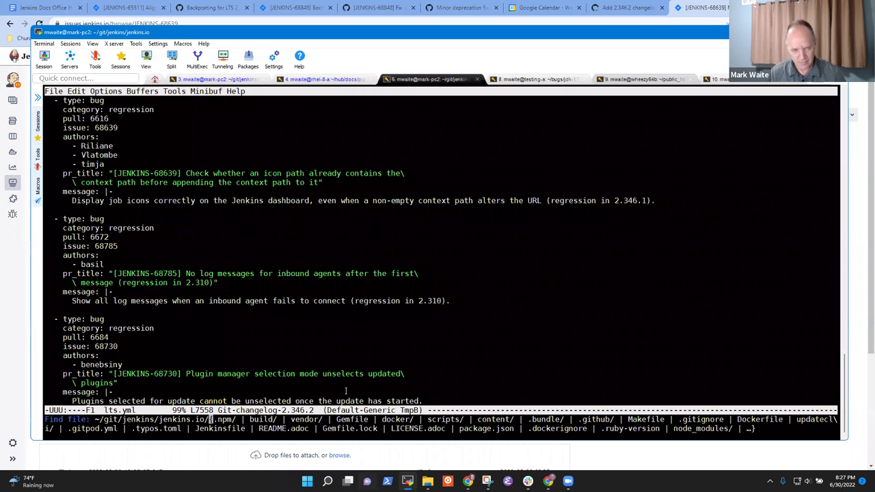
pyautogui.press('Return')
pyautogui.hotkey('alt', 'x')
pyautogui.write('compile')
pyautogui.press('Return')
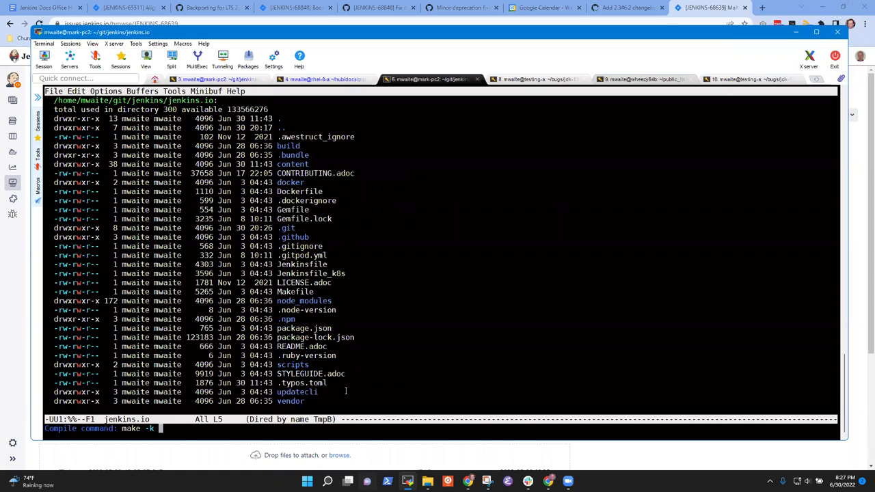
pyautogui.press('Return')
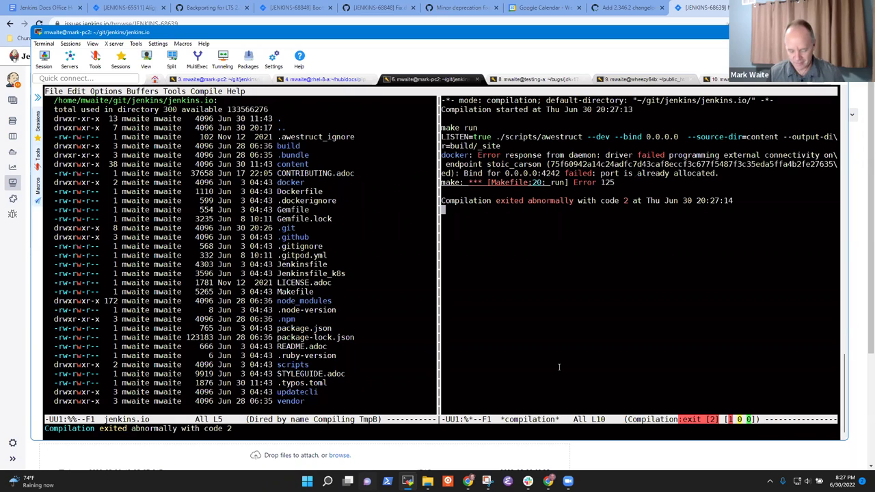
# - Stop the site server running in the other terminal session and restart it with make run
pyautogui.click(217, 80)
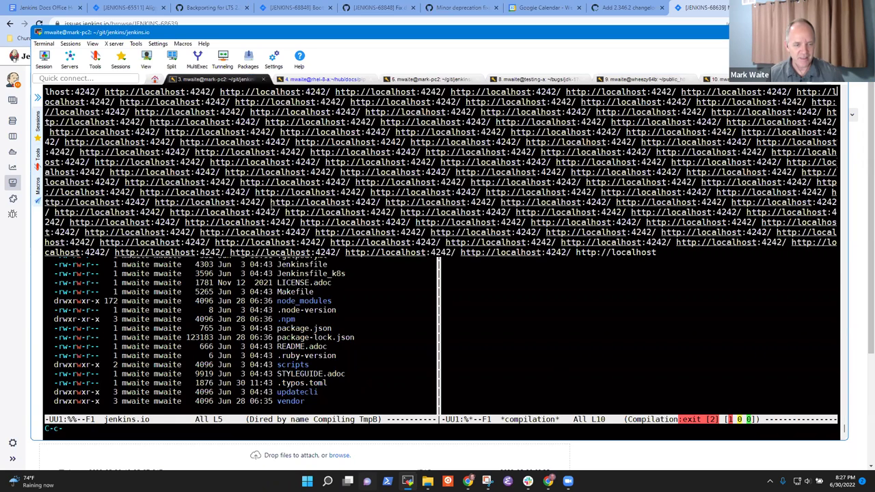
pyautogui.hotkey('ctrl', 'c')
pyautogui.press('Up')
pyautogui.press('Return')
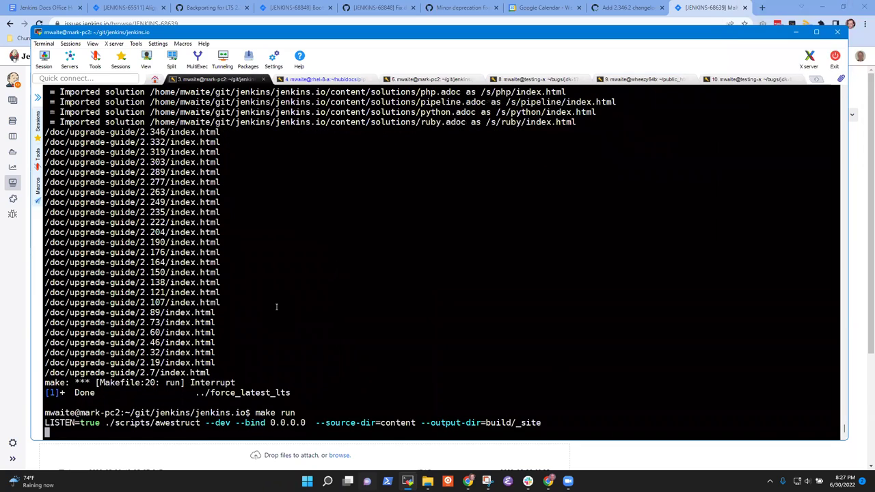
# - Switch to the browser and look through the open 2.346.2 pull request, JENKINS-68639, pull request 6714 and JENKINS-68848 pages
pyautogui.click(711, 12)
pyautogui.click(625, 7)
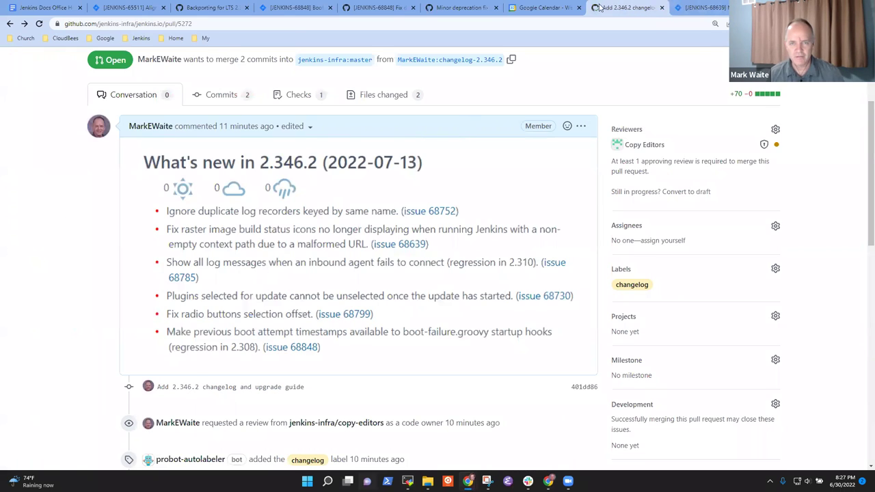
pyautogui.click(704, 7)
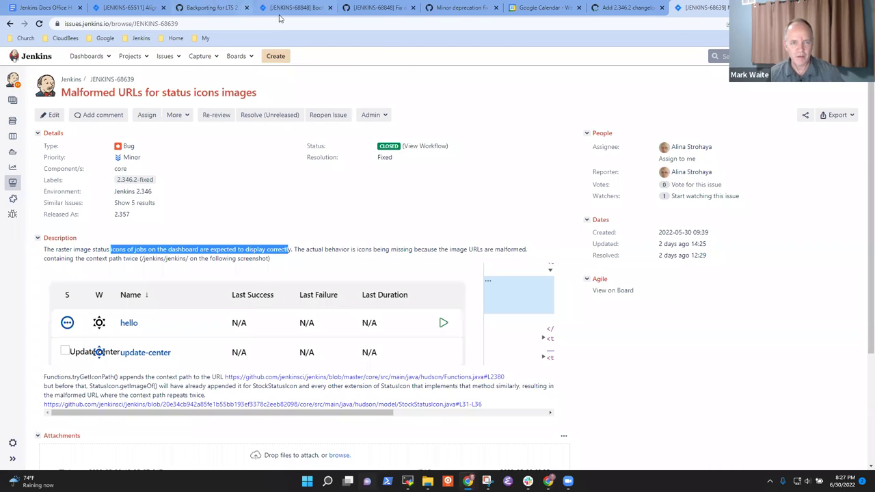
pyautogui.click(468, 12)
pyautogui.click(374, 8)
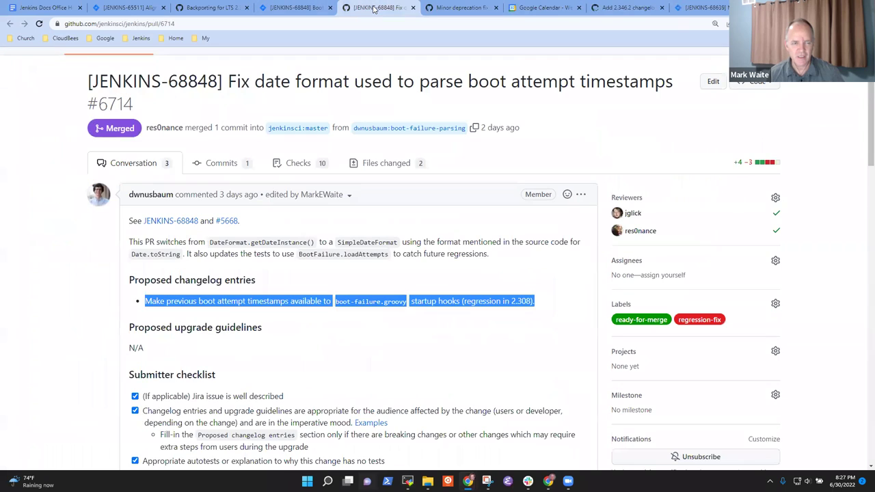
pyautogui.click(301, 8)
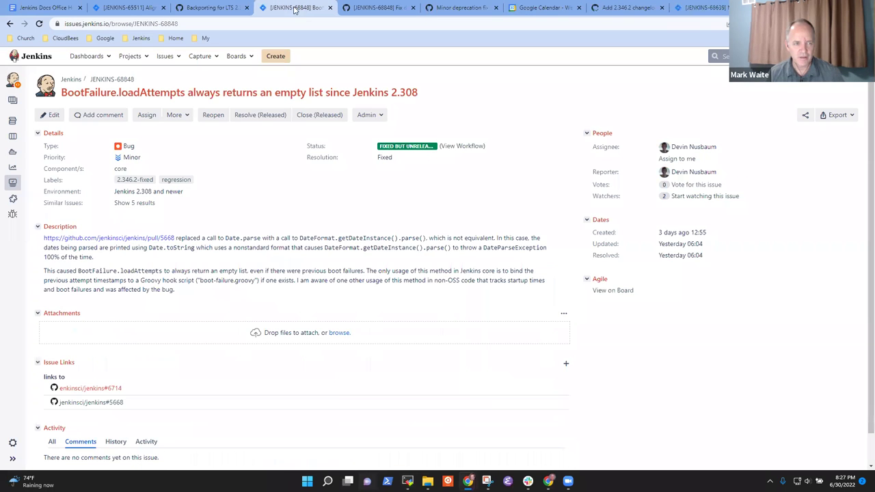
pyautogui.click(628, 8)
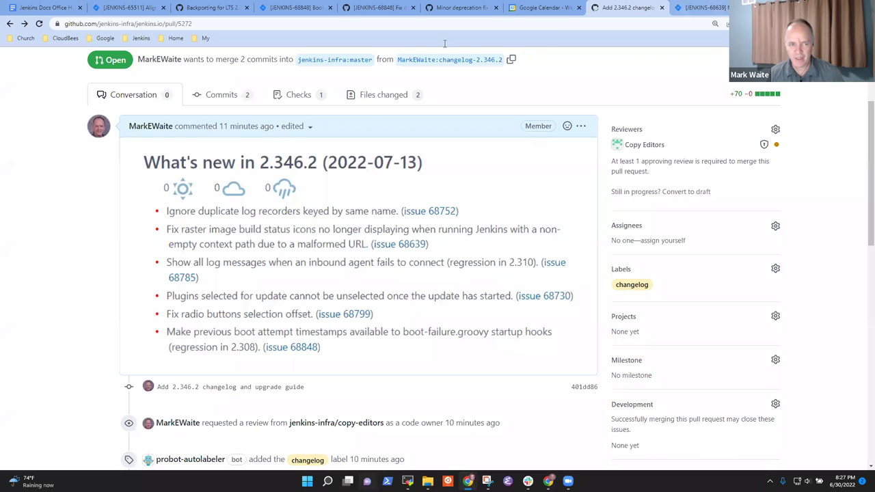
# - Open the locally served Jenkins site on port 4242 in a new browser tab
pyautogui.click(704, 8)
pyautogui.hotkey('ctrl', 't')
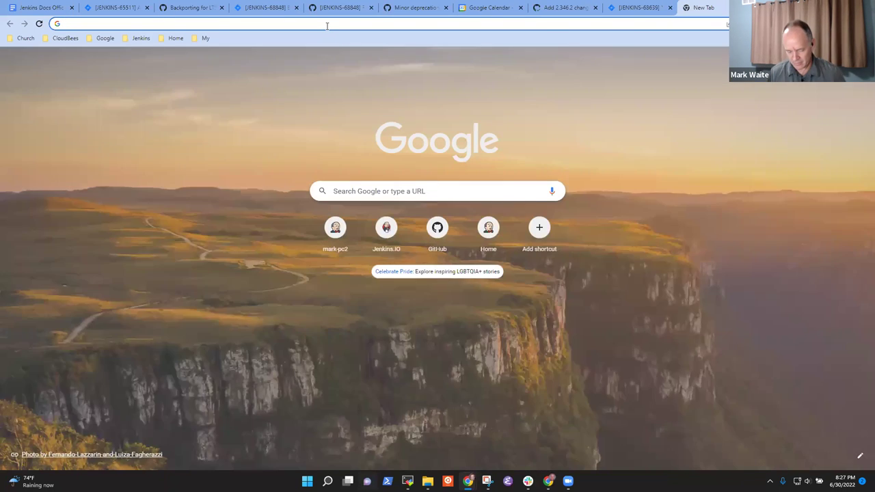
pyautogui.write('mark-pc2.markwaite.net:')
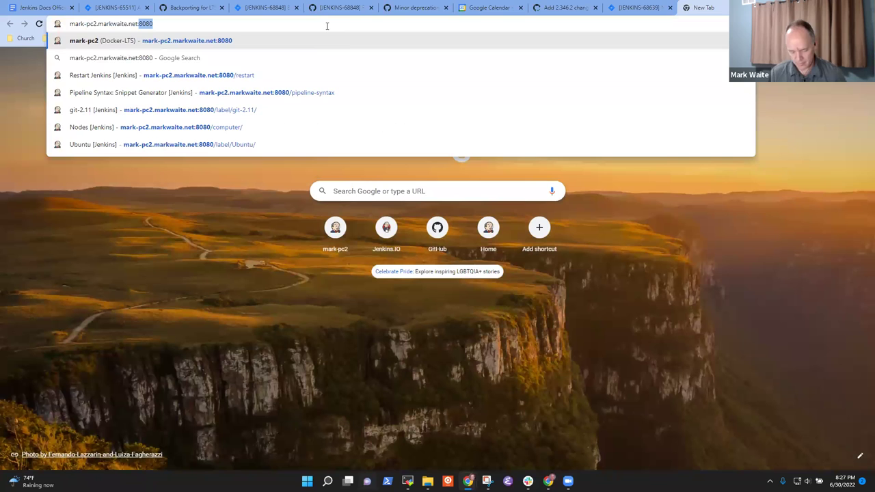
pyautogui.write('4242')
pyautogui.press('Return')
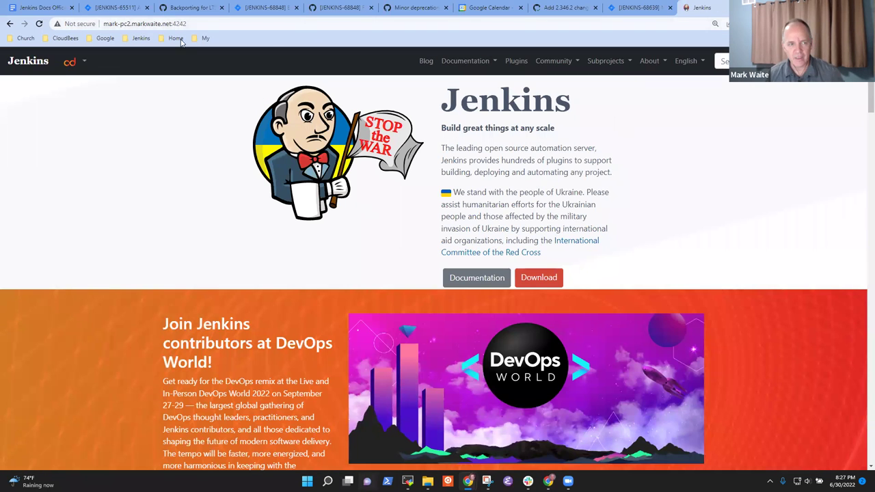
# - Go to the changelog-stable/ page of the local site to preview the LTS changelog
pyautogui.click(202, 22)
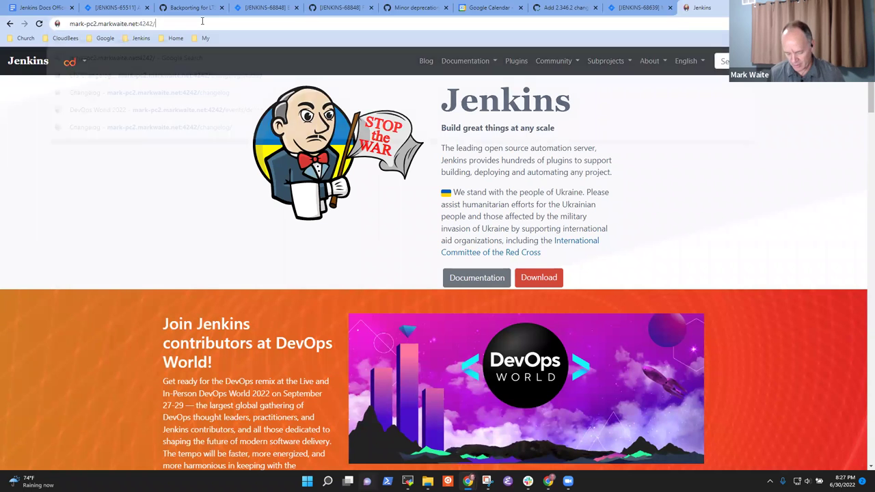
pyautogui.write('change;')
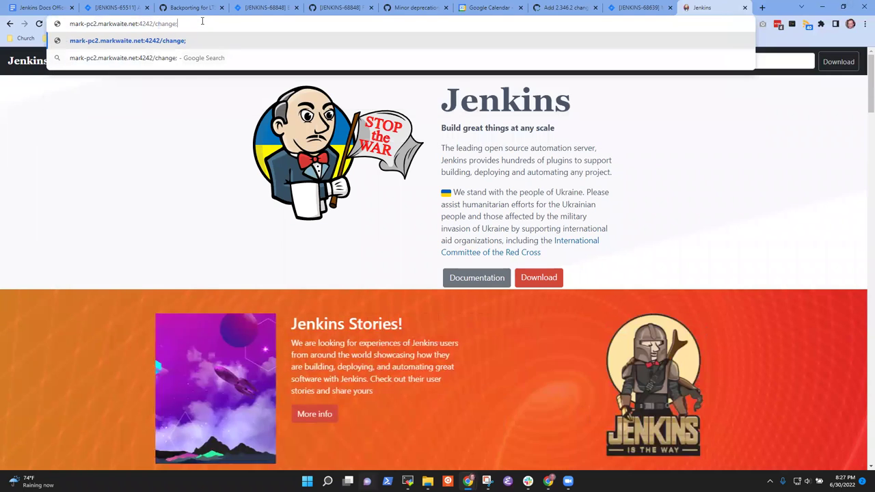
pyautogui.press('BackSpace')
pyautogui.write('log-stable/')
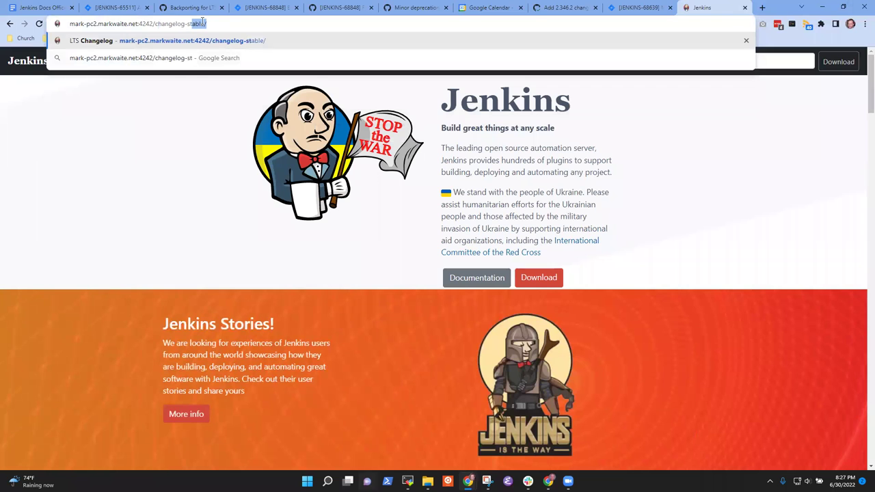
pyautogui.press('Return')
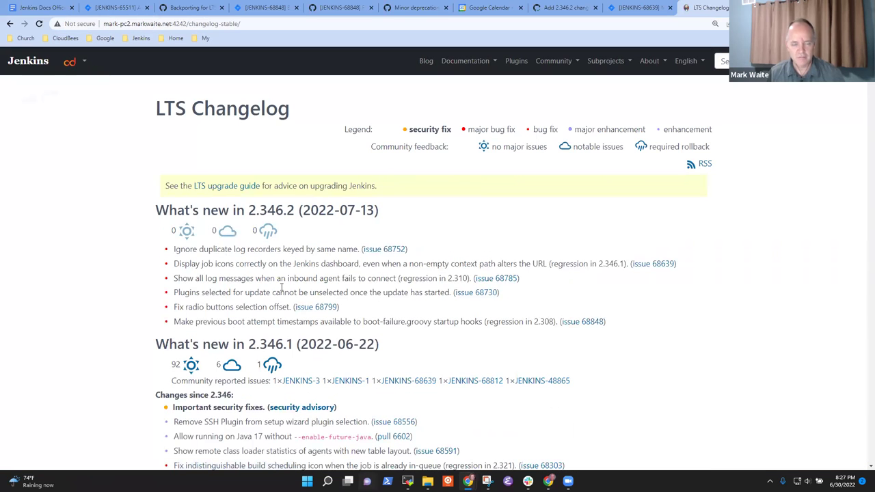
# - Capture a new Snipping Tool screenshot of the 2.346.2 section of the LTS changelog preview
pyautogui.press('super+Down')
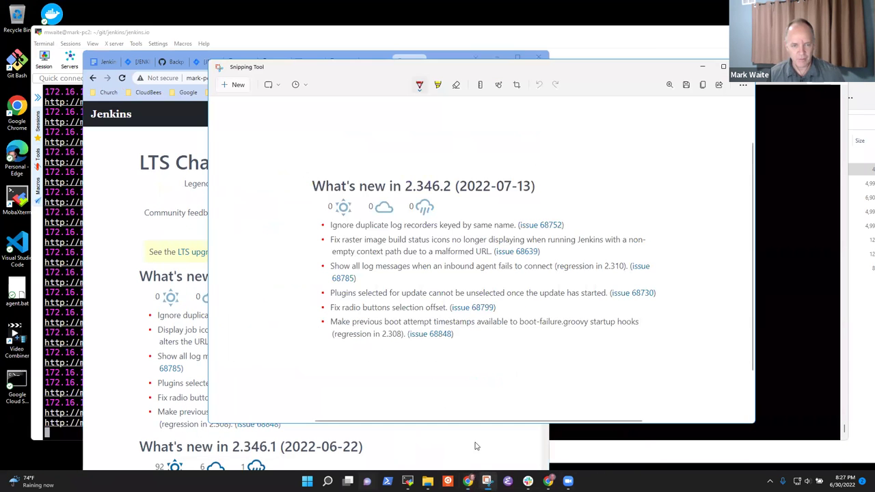
pyautogui.click(235, 84)
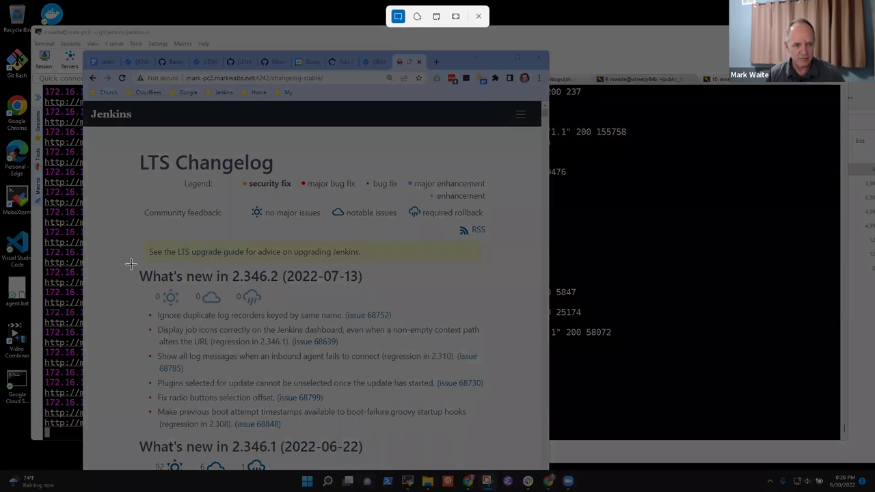
pyautogui.moveTo(131, 263); pyautogui.dragTo(499, 433)
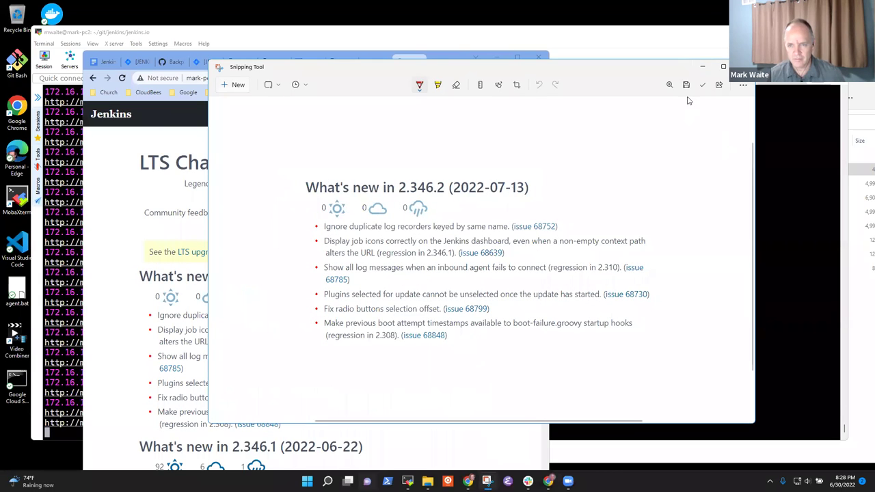
# - Save the screenshot to Downloads as 2-346-2.png, replacing the existing file
pyautogui.hotkey('ctrl', 's')
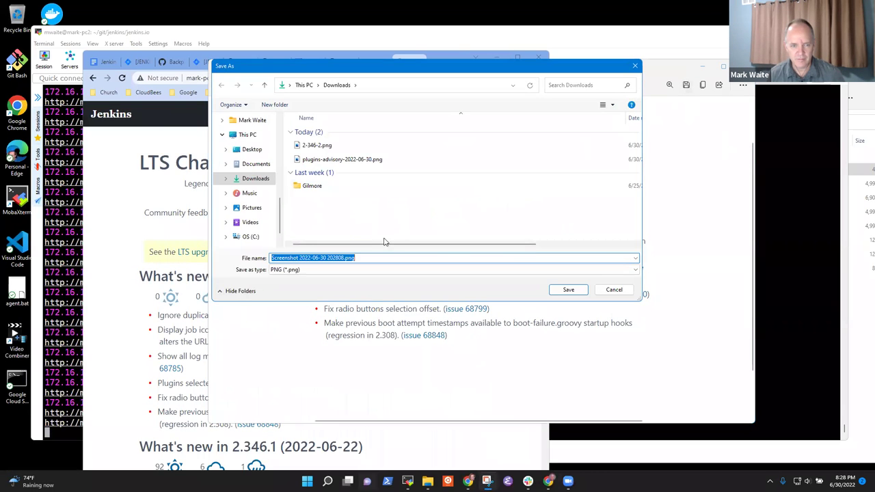
pyautogui.click(325, 148)
pyautogui.click(325, 148)
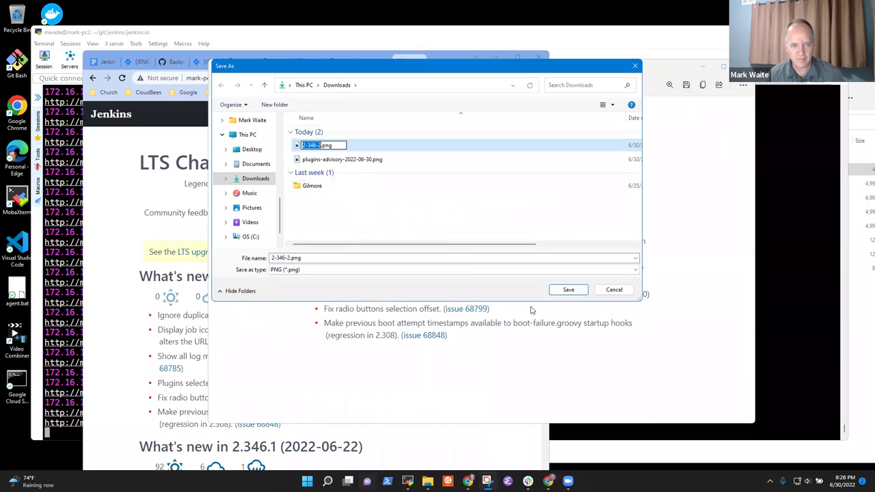
pyautogui.click(584, 294)
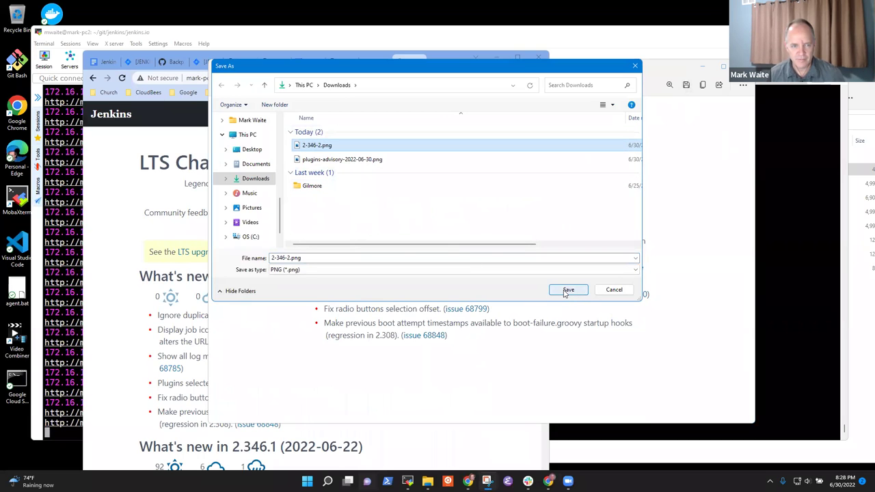
pyautogui.click(566, 293)
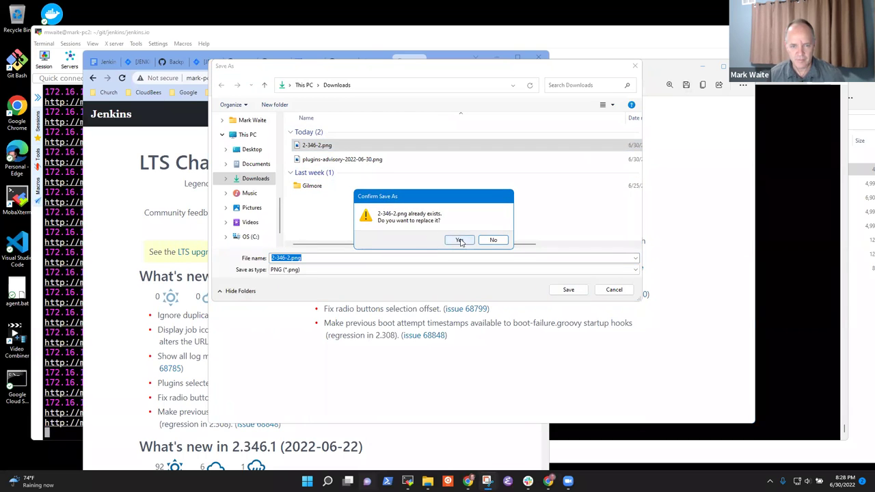
pyautogui.click(456, 239)
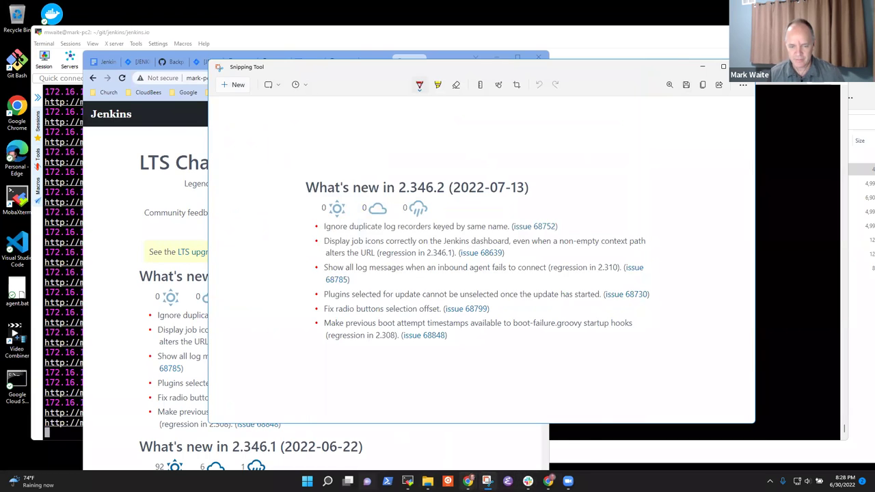
# - Return to the 2.346.2 changelog pull request and replace the image in its description with the new 2-346-2.png
pyautogui.moveTo(548, 480)
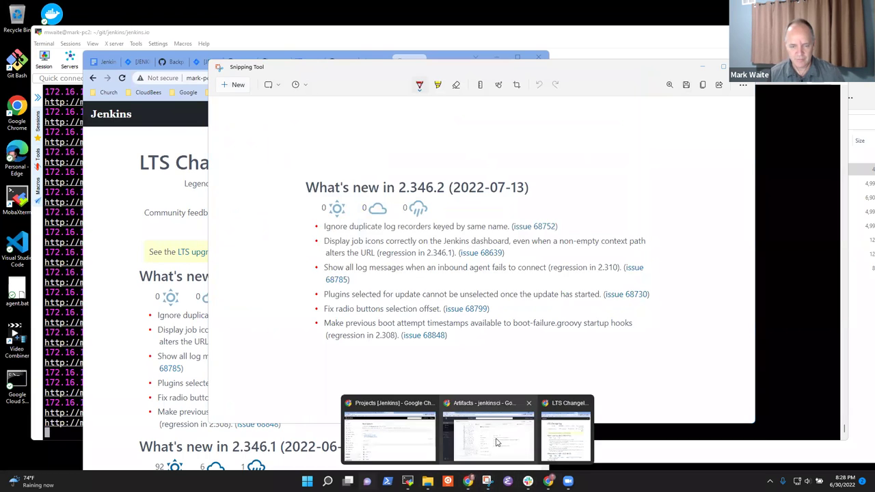
pyautogui.click(559, 438)
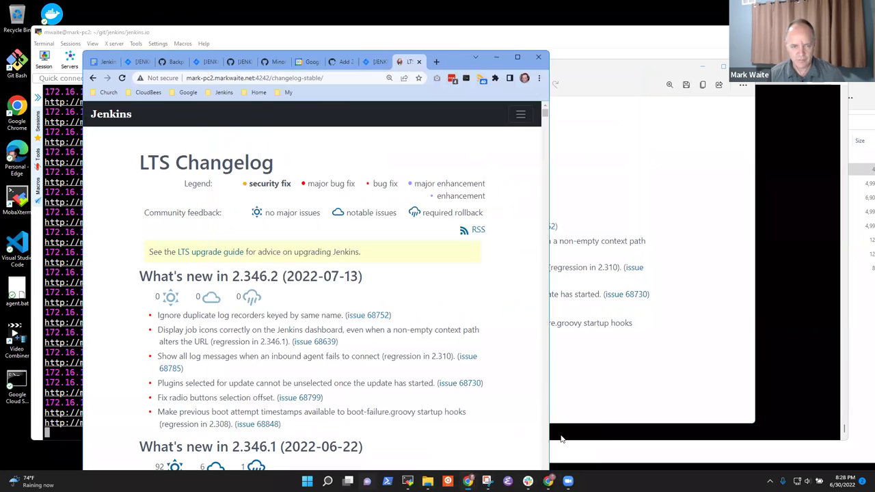
pyautogui.click(517, 58)
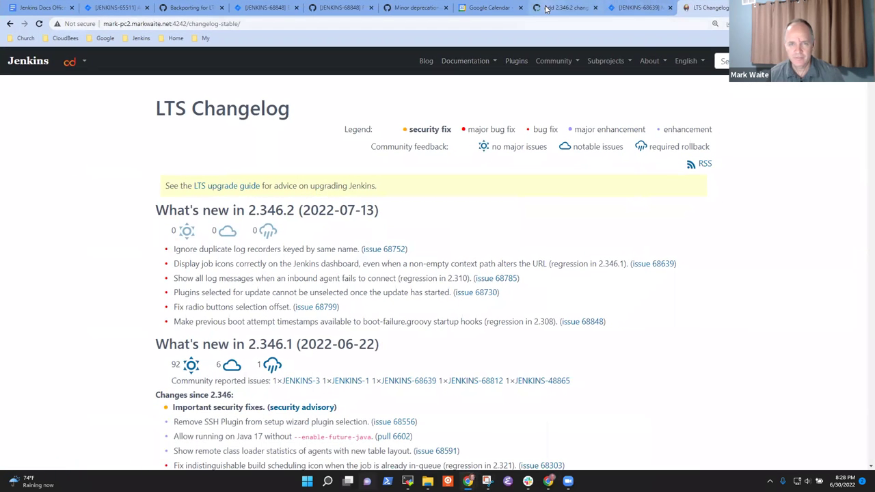
pyautogui.click(546, 9)
pyautogui.click(581, 126)
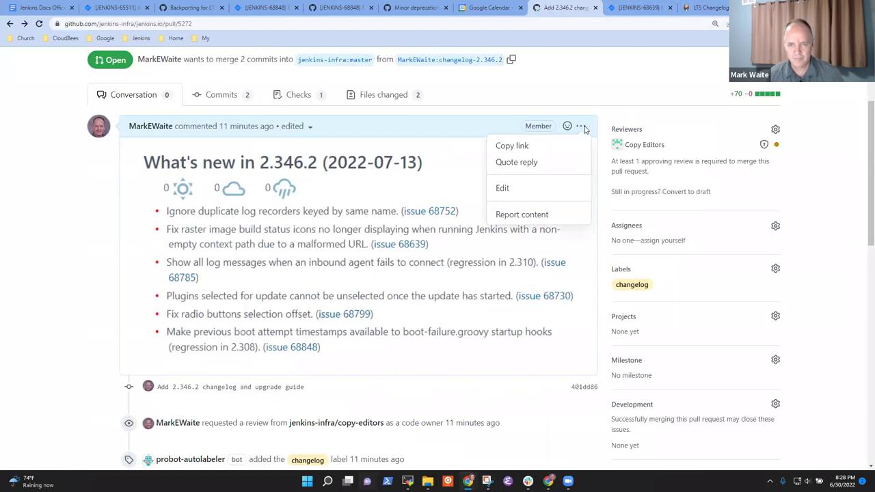
pyautogui.click(526, 193)
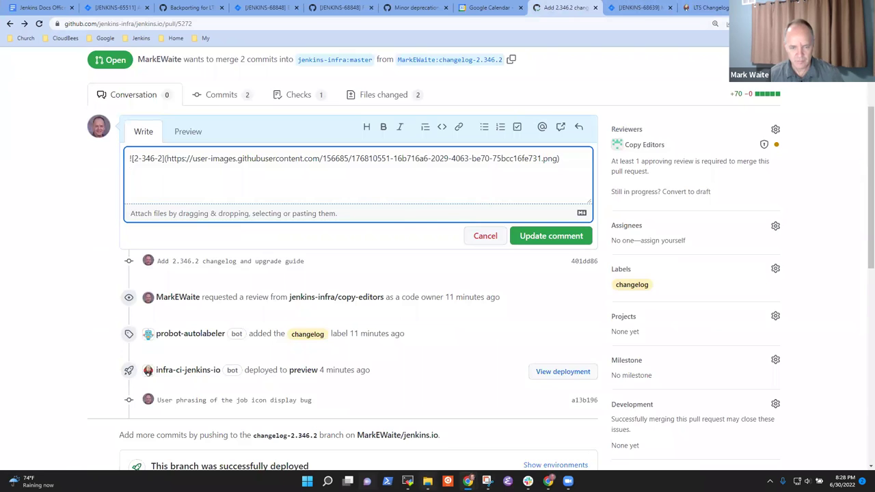
pyautogui.click(427, 481)
pyautogui.moveTo(553, 168); pyautogui.dragTo(280, 185)
pyautogui.hotkey('shift', 'Down')
pyautogui.press('Delete')
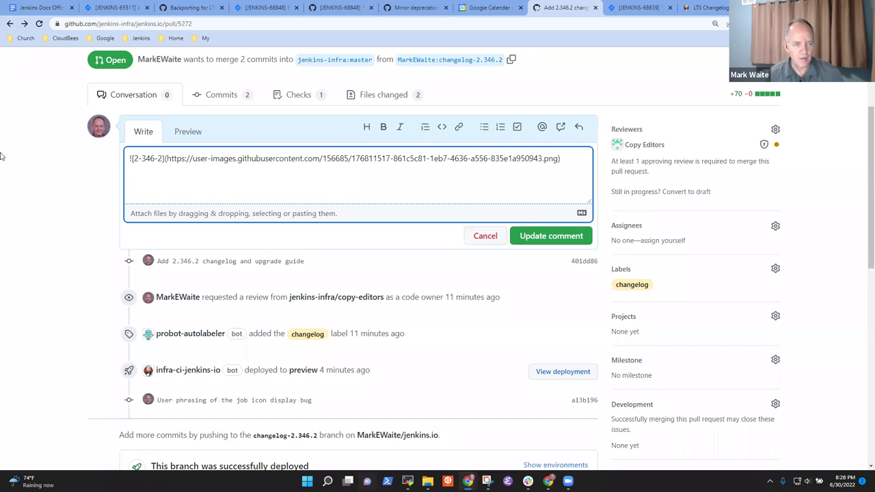
# - Preview the edited pull request description and save the updated comment
pyautogui.click(186, 132)
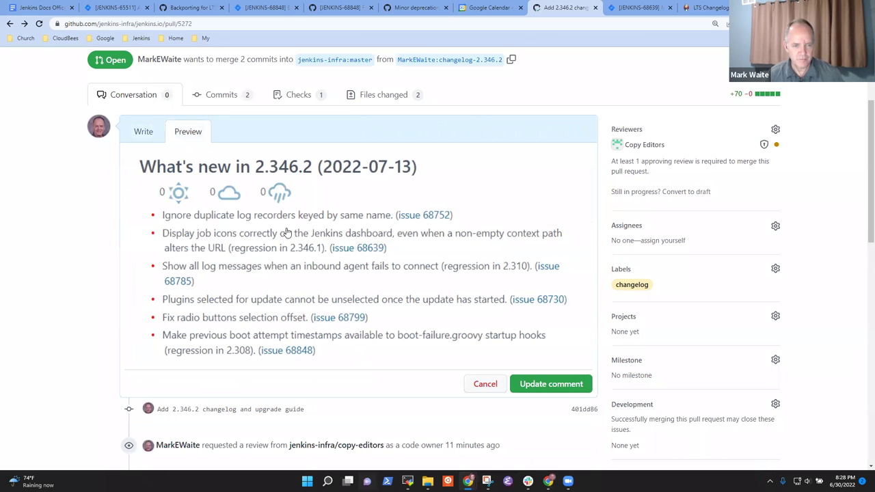
pyautogui.click(153, 132)
pyautogui.click(530, 237)
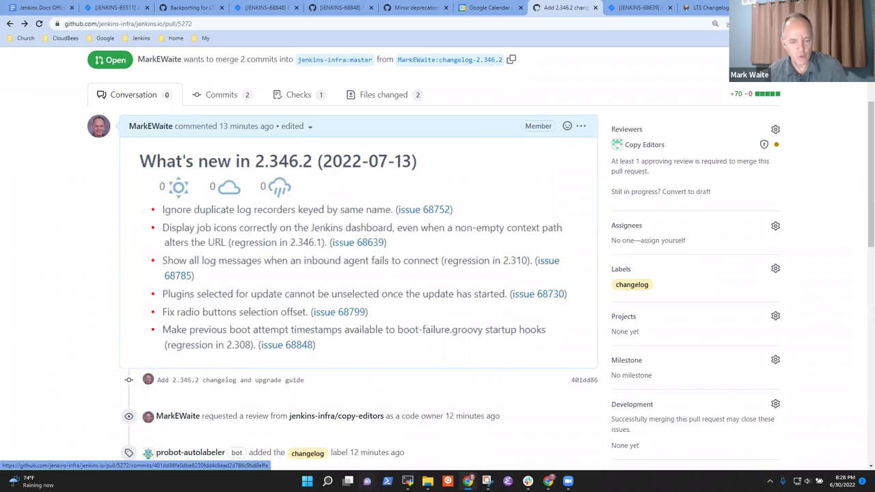
# - Switch to the terminal and stop the local Jenkins site server
pyautogui.hotkey('alt', 'Tab')
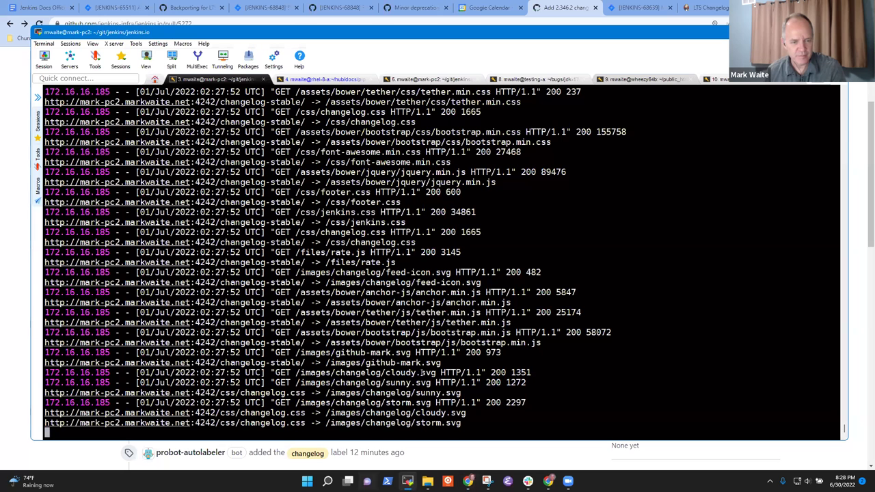
pyautogui.hotkey('ctrl', 'c')
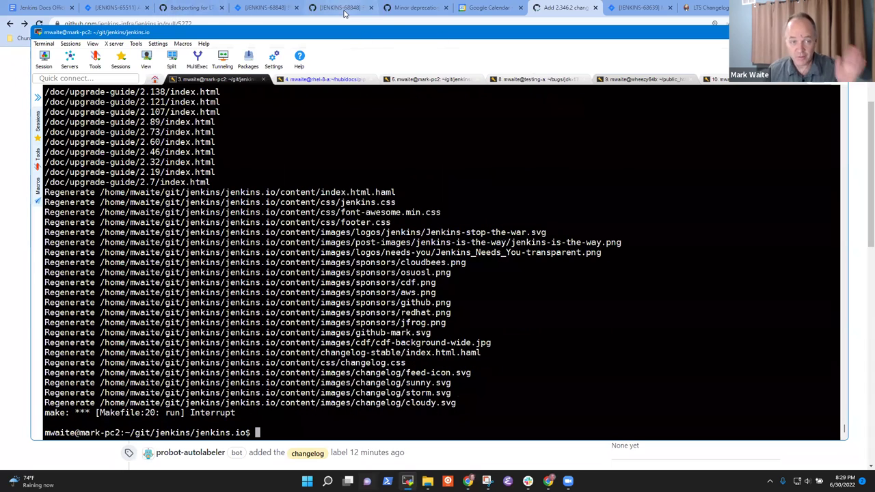
# - Switch to the browser and open the LTS 2.346.2 issue from the official LTS release checklist, reached through the bookmarked home page's Jenkins release checklist
pyautogui.click(191, 7)
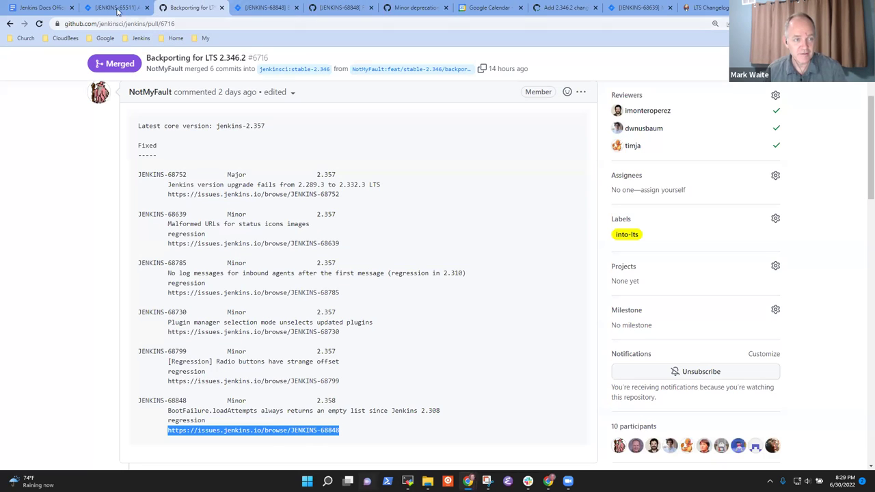
pyautogui.scroll(3, 307, 350)
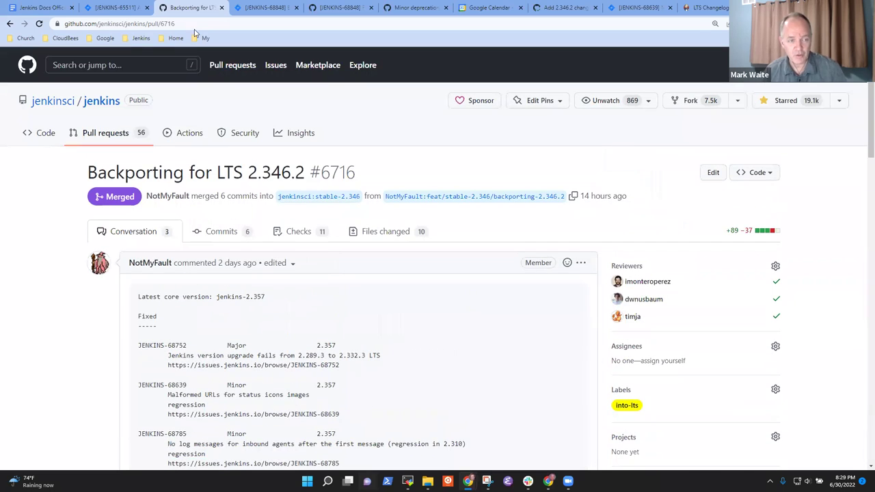
pyautogui.click(175, 39)
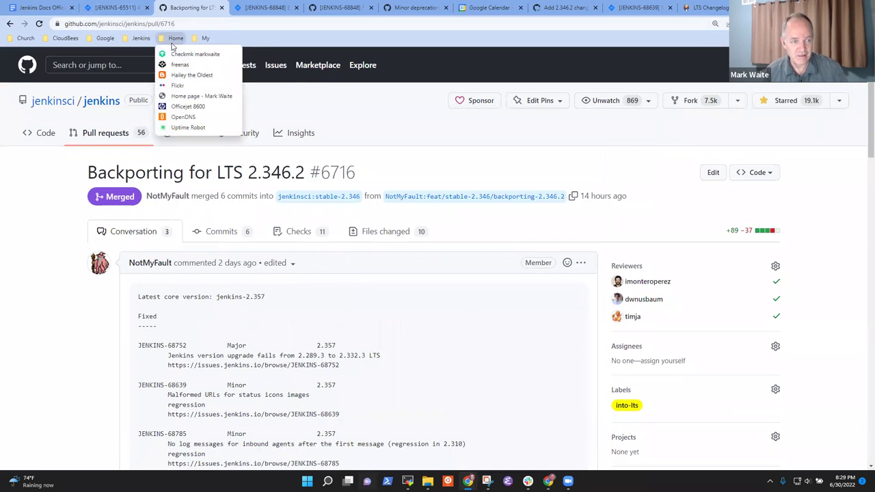
pyautogui.click(201, 98)
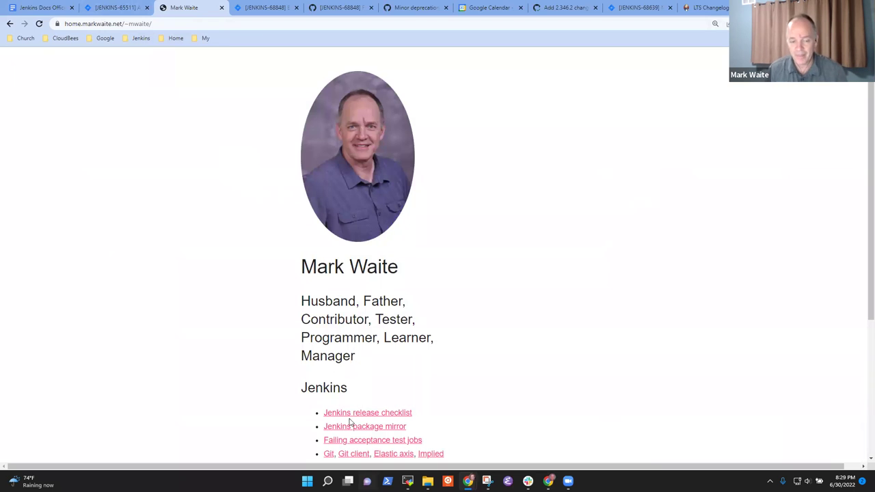
pyautogui.click(377, 413)
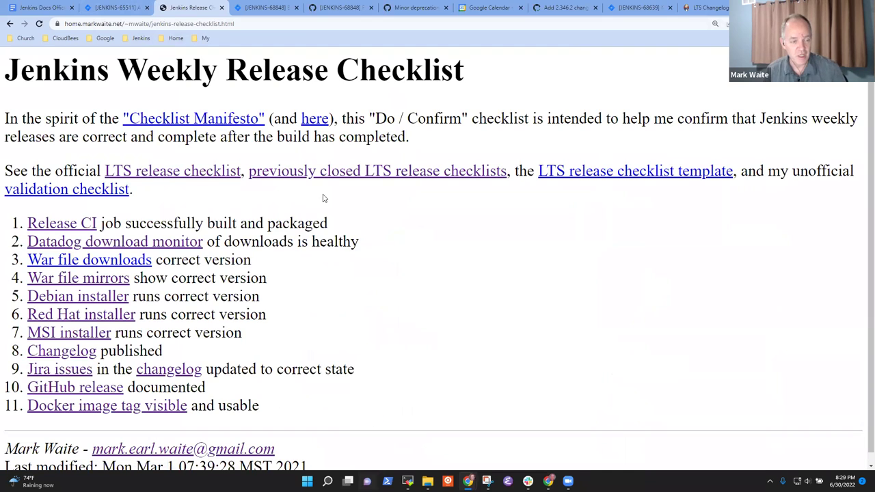
pyautogui.click(207, 173)
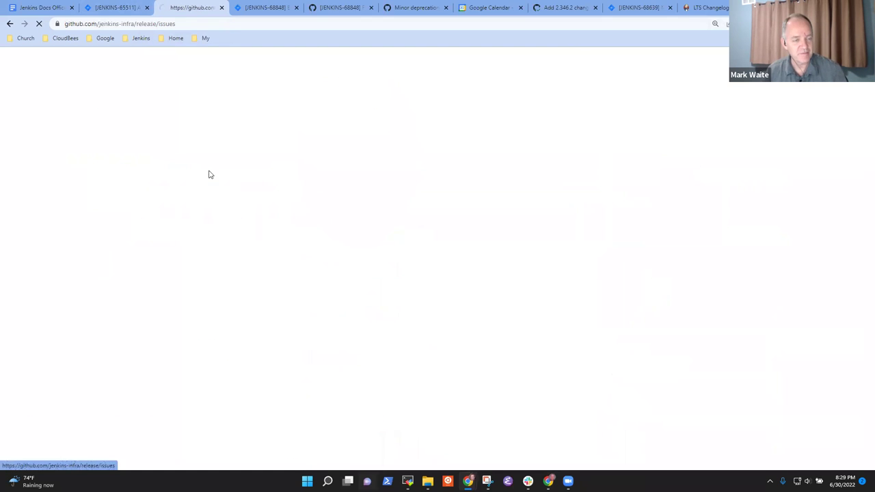
pyautogui.moveTo(151, 237)
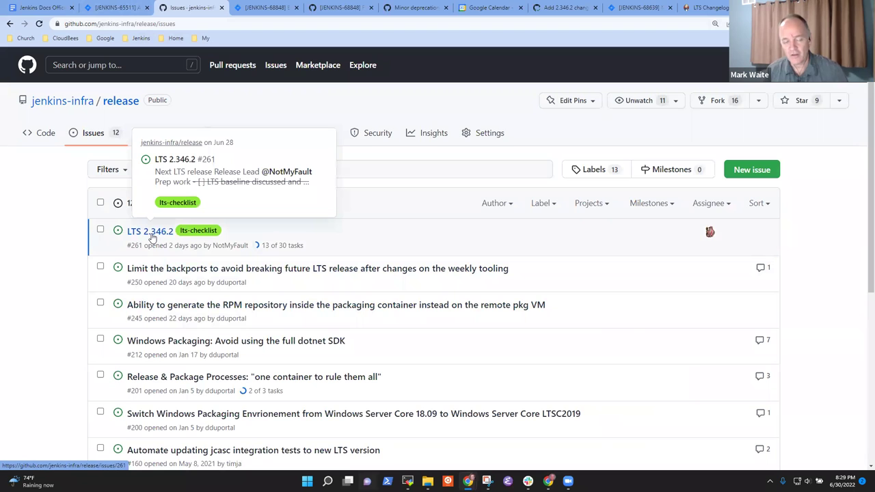
pyautogui.click(152, 237)
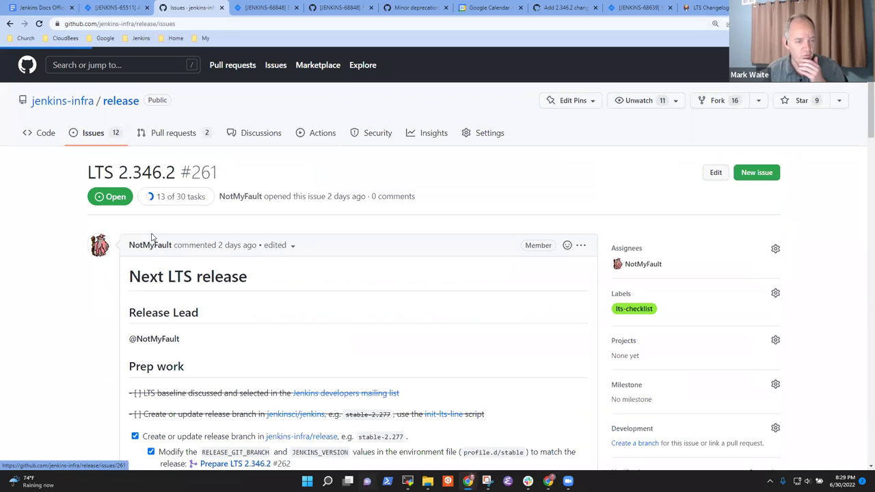
# - Review the LTS changelog and upgrade guide tasks in the LTS 2.346.2 issue and open its description for editing
pyautogui.scroll(-2, 152, 236)
pyautogui.scroll(-2, 152, 236)
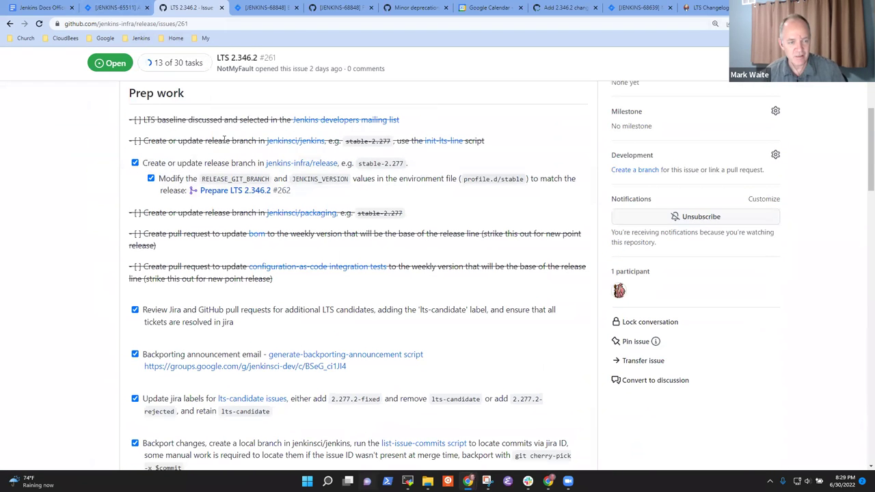
pyautogui.scroll(-3, 207, 180)
pyautogui.scroll(-3, 207, 179)
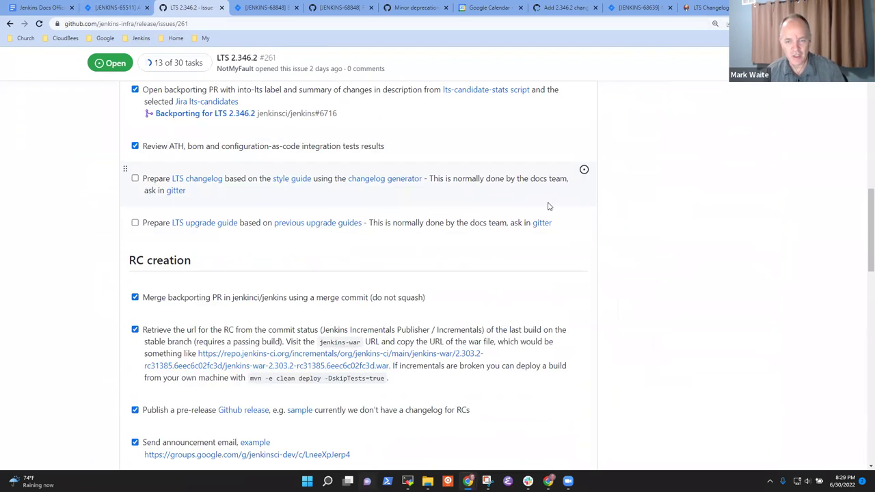
pyautogui.scroll(3, 547, 205)
pyautogui.scroll(-2, 496, 219)
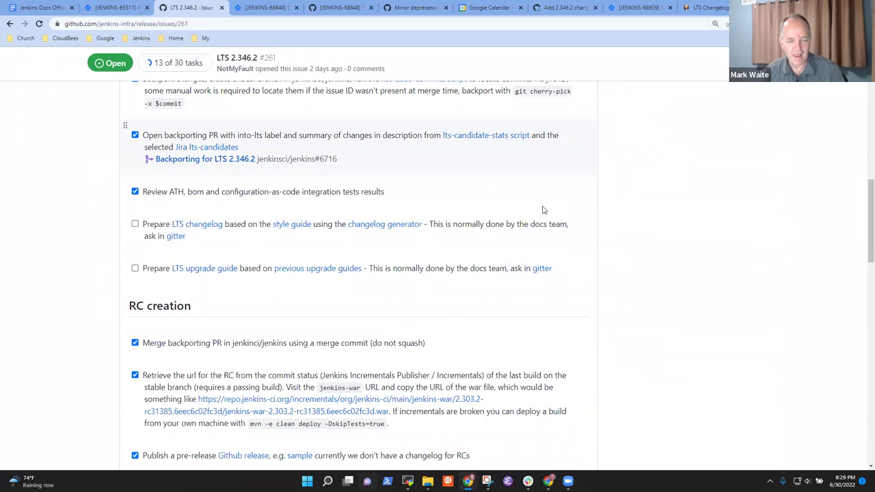
pyautogui.scroll(10, 543, 209)
pyautogui.scroll(2, 568, 195)
pyautogui.click(580, 200)
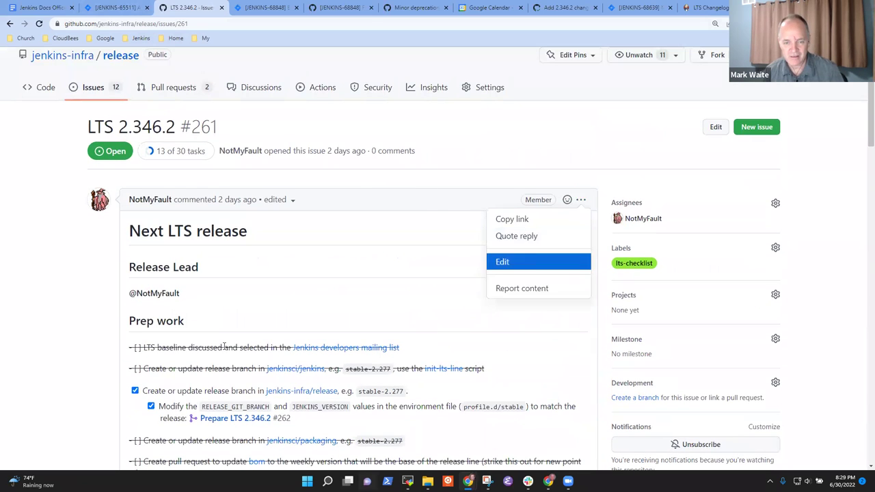
pyautogui.click(554, 262)
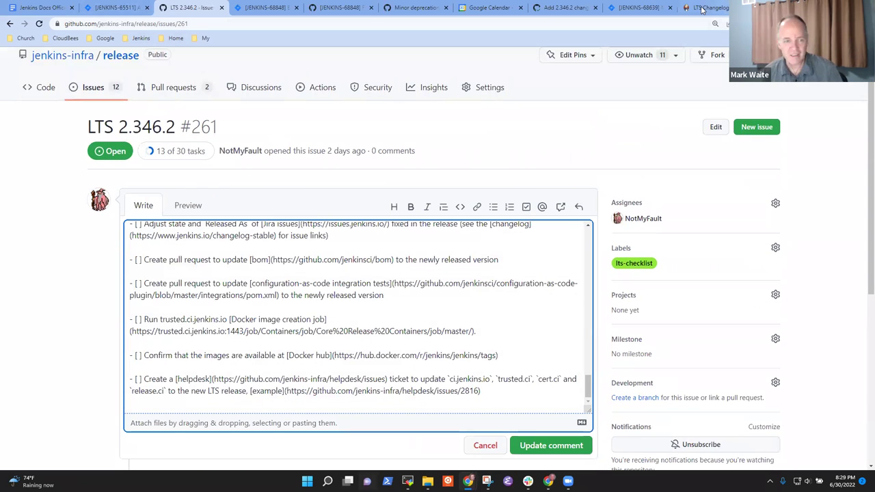
# - Get the address of the "Add 2.346.2 changelog and upgrade guide" pull request and return to the LTS 2.346.2 issue
pyautogui.hotkey('ctrl', '9')
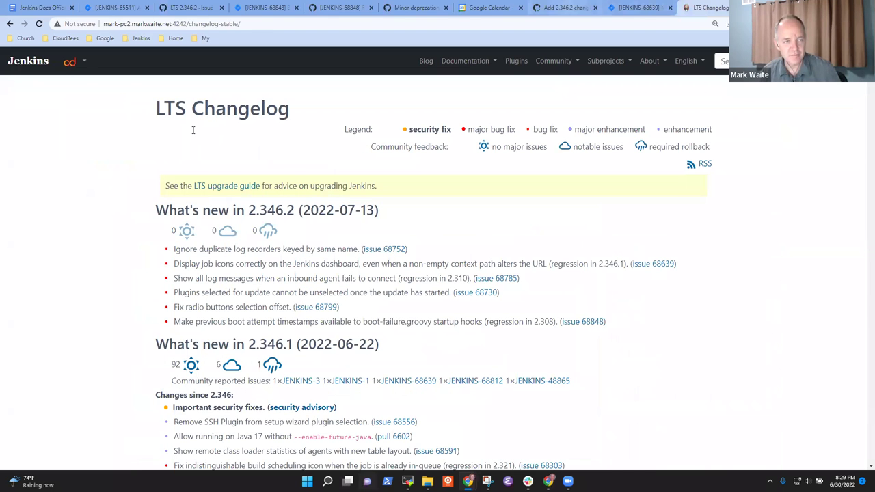
pyautogui.click(564, 8)
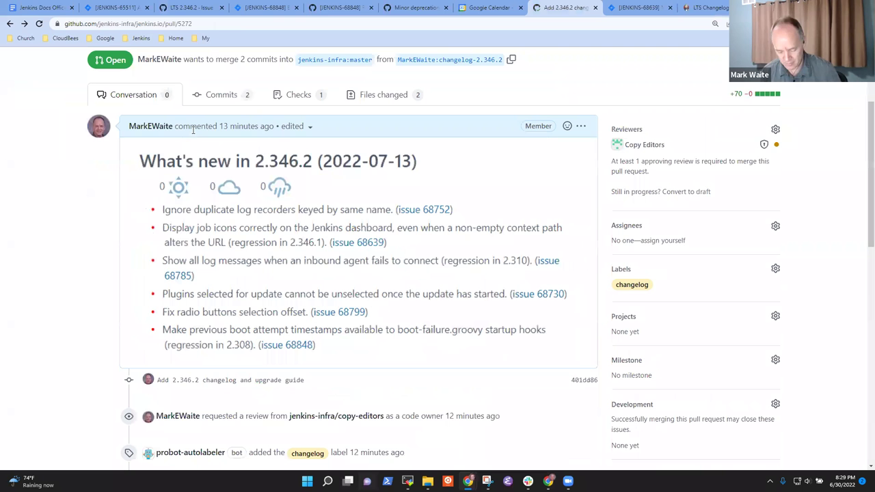
pyautogui.click(192, 8)
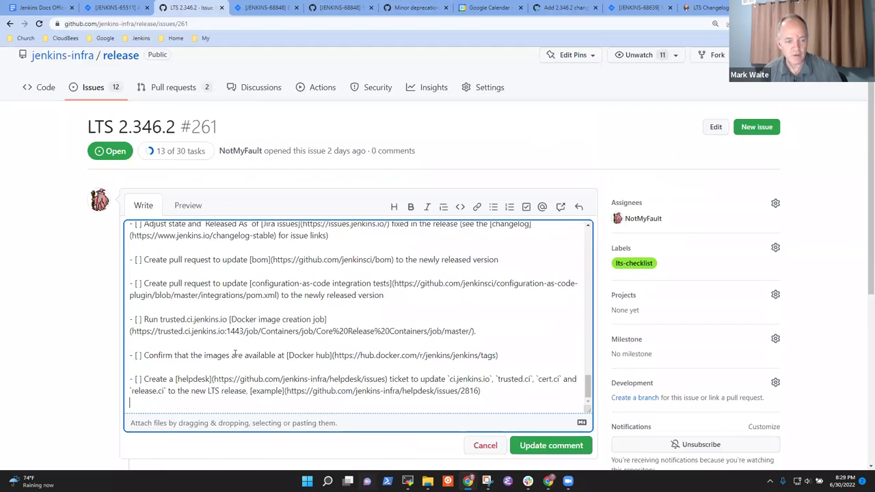
# - Mark the "Prepare LTS changelog" task as completed in the issue description's Prep work section
pyautogui.hotkey('ctrl', 'Home')
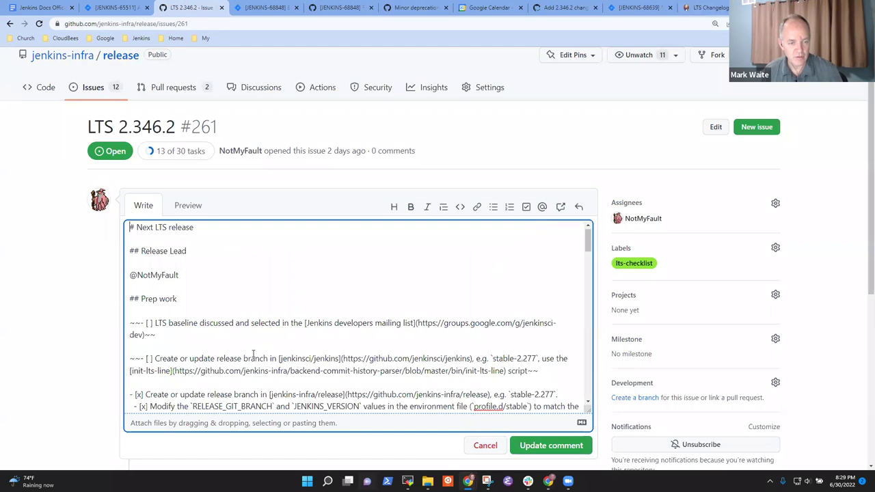
pyautogui.press('Down')
pyautogui.press('Down')
pyautogui.press('Down')
pyautogui.press('Down')
pyautogui.press('Down')
pyautogui.press('Down')
pyautogui.press('Down')
pyautogui.press('Down')
pyautogui.press('Down')
pyautogui.press('Down')
pyautogui.press('Down')
pyautogui.press('Down')
pyautogui.press('Down')
pyautogui.press('Down')
pyautogui.press('Down')
pyautogui.press('Down')
pyautogui.press('Down')
pyautogui.press('Down')
pyautogui.press('Down')
pyautogui.press('Down')
pyautogui.press('Down')
pyautogui.press('Down')
pyautogui.press('Down')
pyautogui.press('Down')
pyautogui.press('Down')
pyautogui.press('Down')
pyautogui.press('Down')
pyautogui.press('Down')
pyautogui.press('Down')
pyautogui.press('Down')
pyautogui.press('Down')
pyautogui.press('Down')
pyautogui.press('Down')
pyautogui.press('Down')
pyautogui.press('Down')
pyautogui.press('Down')
pyautogui.press('Down')
pyautogui.press('Down')
pyautogui.press('Down')
pyautogui.press('Down')
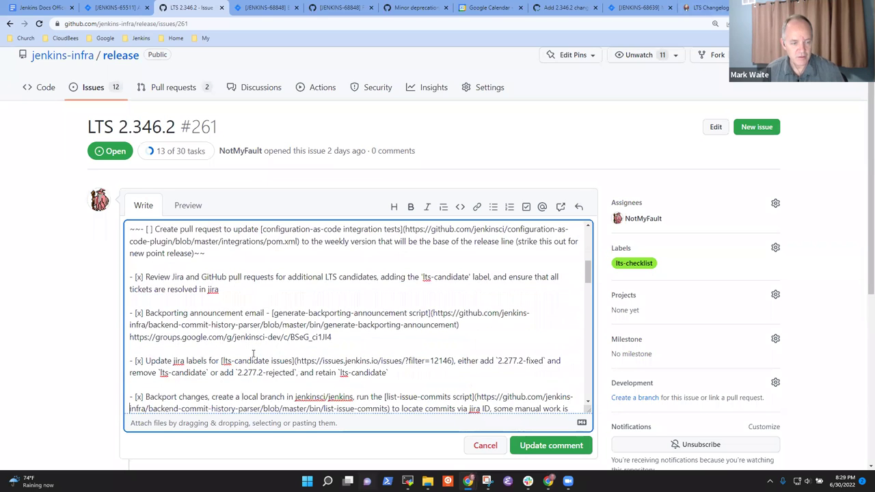
pyautogui.press('Down')
pyautogui.press('Down')
pyautogui.press('Down')
pyautogui.press('Down')
pyautogui.press('Down')
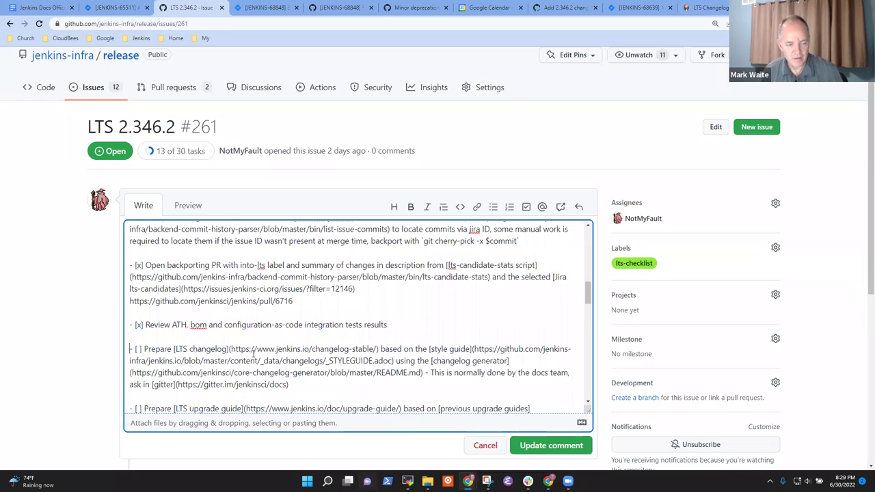
pyautogui.write('x')
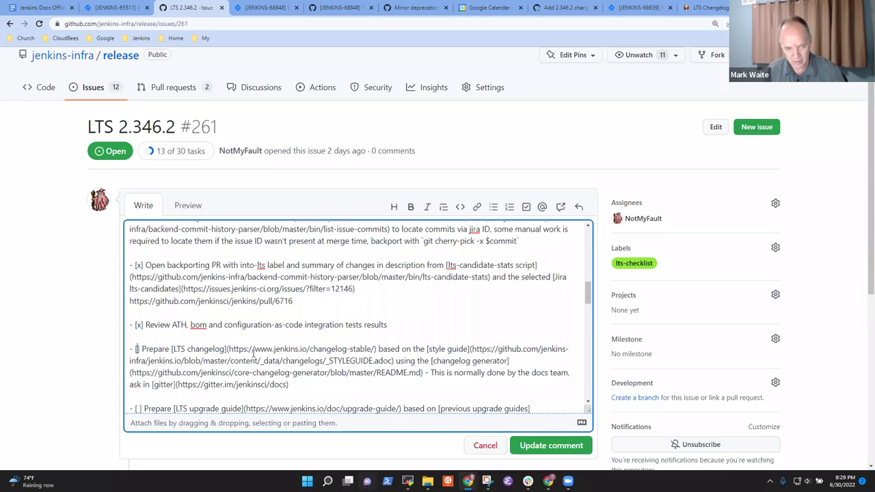
pyautogui.press('End')
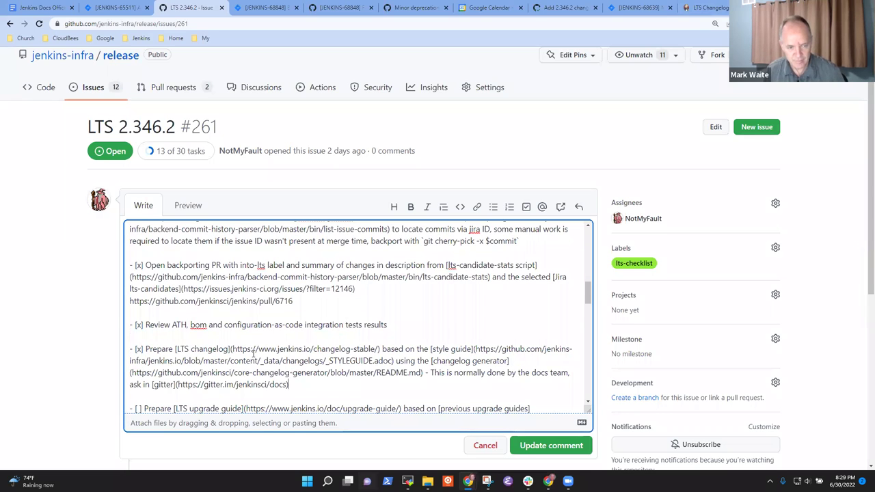
pyautogui.press('Return')
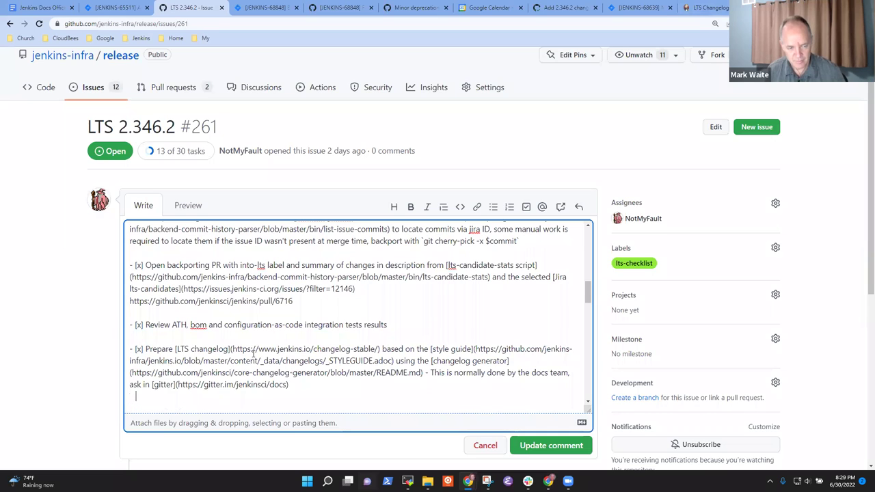
pyautogui.write('https://github.com/jenkins-infra/jenkins.io/pull/5272')
pyautogui.press('Return')
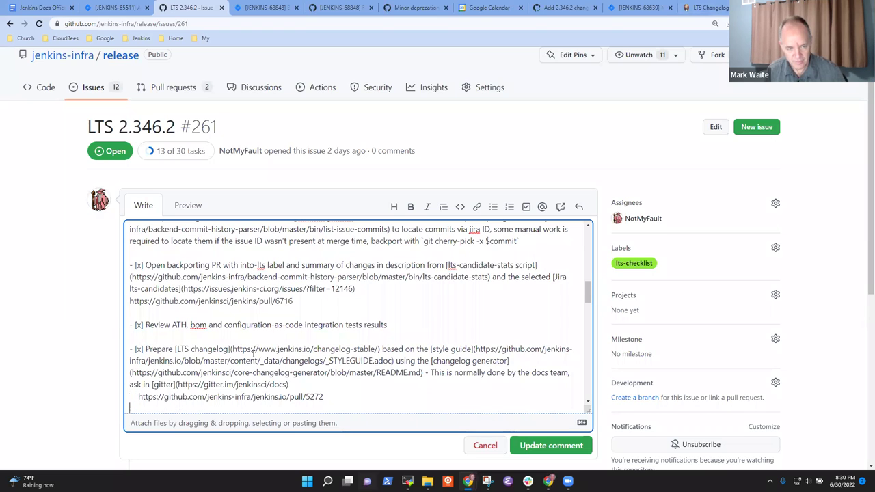
pyautogui.press('Down')
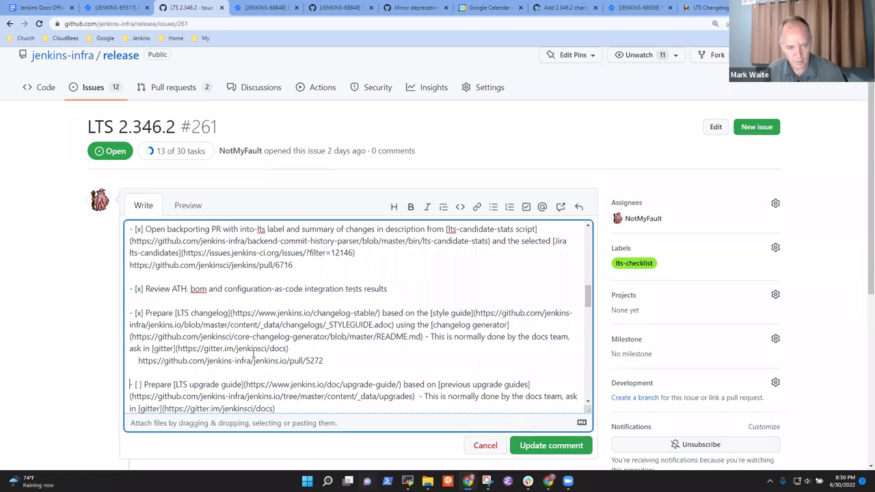
pyautogui.press('Delete')
pyautogui.write('x')
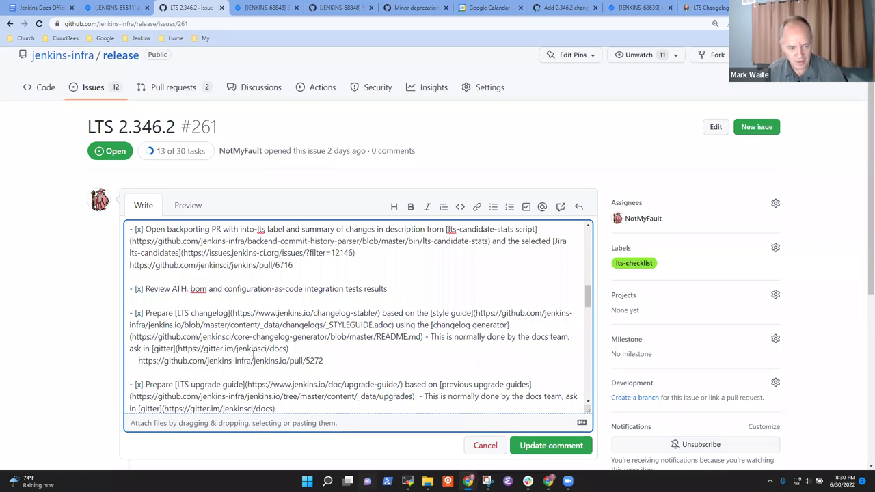
pyautogui.press('Down')
pyautogui.press('Down')
pyautogui.press('Down')
pyautogui.press('End')
pyautogui.press('Return')
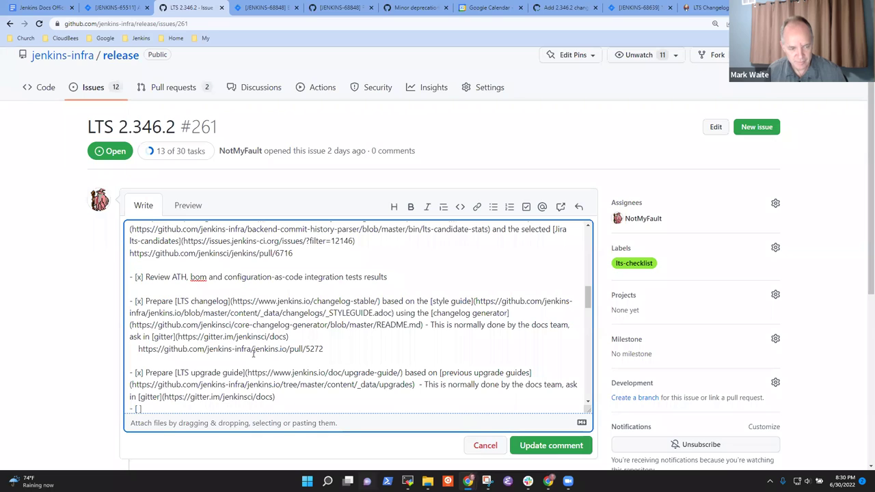
pyautogui.press('Return')
pyautogui.write('https://github.com/jenkins-infra/jenkins.io/pull/5272')
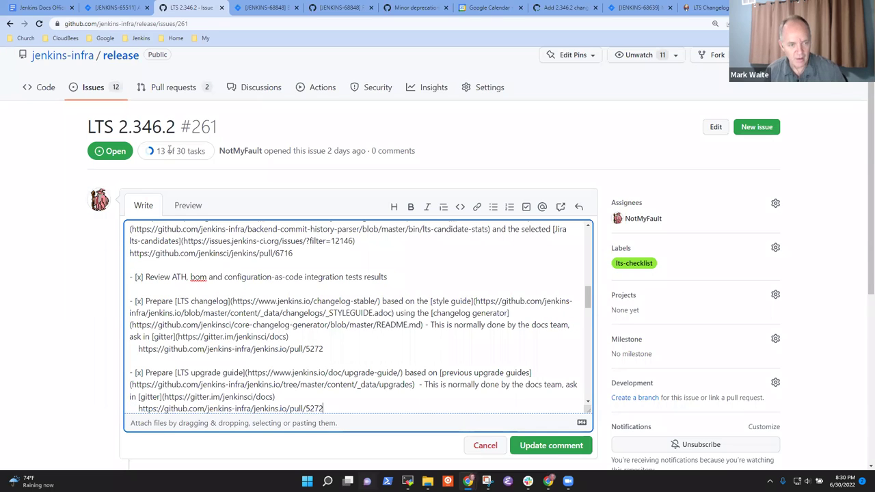
# - Preview the edited LTS 2.346.2 checklist, check the changelog and upgrade guide entries, and save the updated comment
pyautogui.click(186, 207)
pyautogui.scroll(-6, 219, 281)
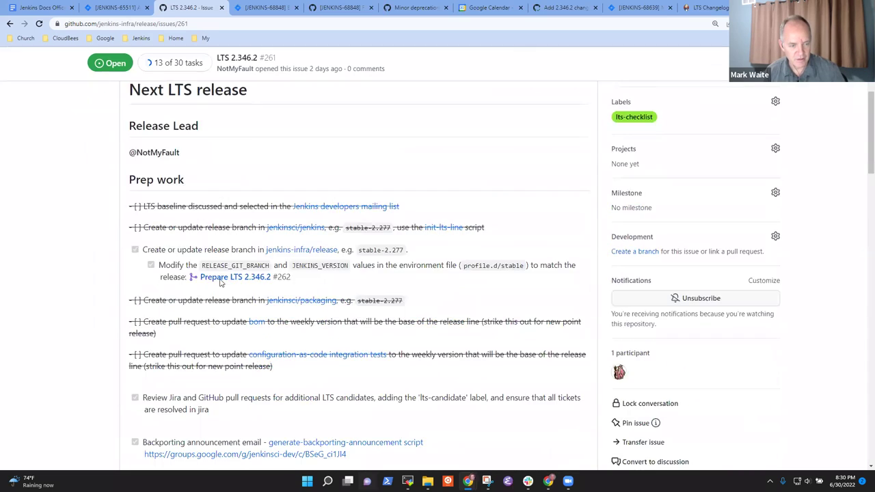
pyautogui.scroll(-2, 242, 278)
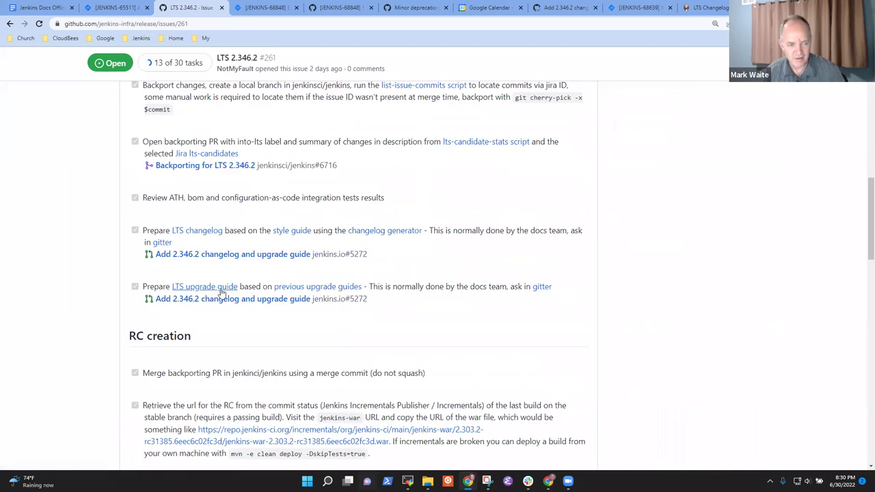
pyautogui.scroll(1, 341, 298)
pyautogui.scroll(10, 339, 308)
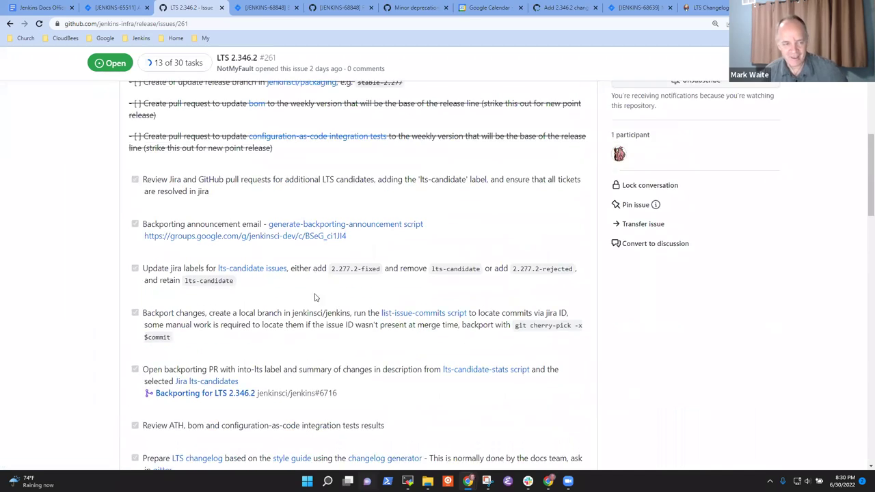
pyautogui.scroll(-20, 346, 294)
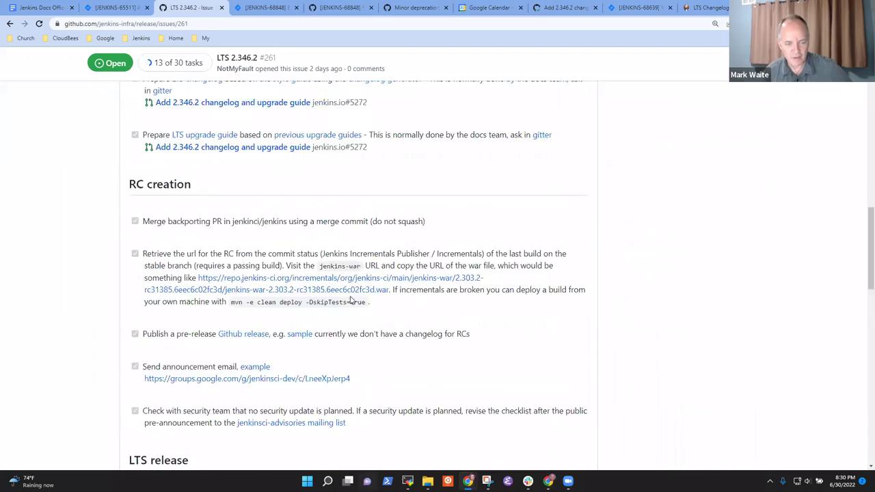
pyautogui.click(550, 118)
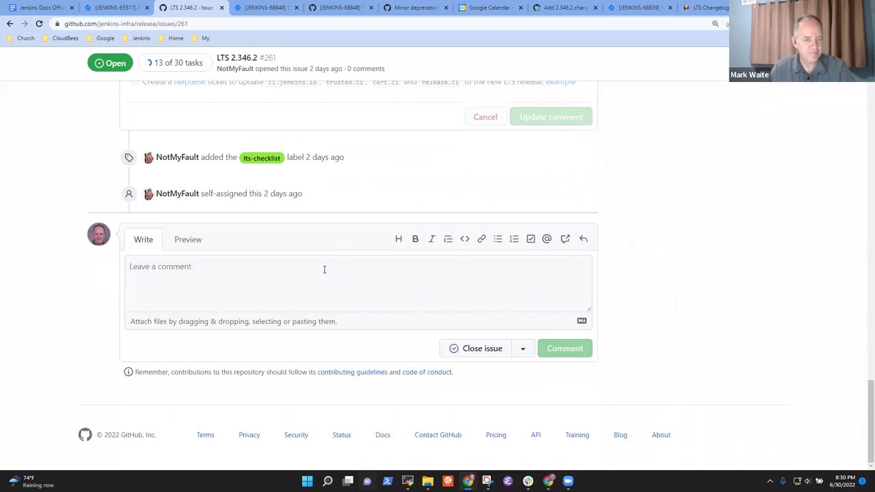
# - Review the saved checklist's Prep work, RC creation and LTS release tasks
pyautogui.scroll(8, 323, 311)
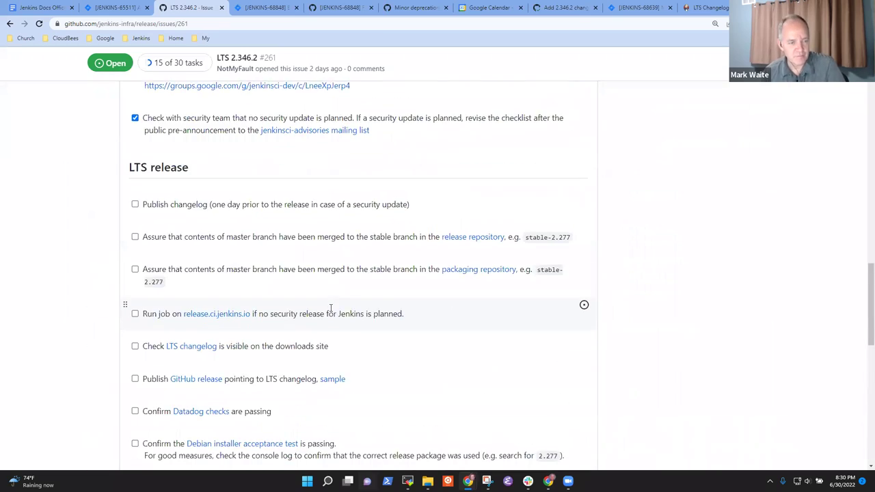
pyautogui.scroll(6, 330, 309)
pyautogui.scroll(5, 289, 244)
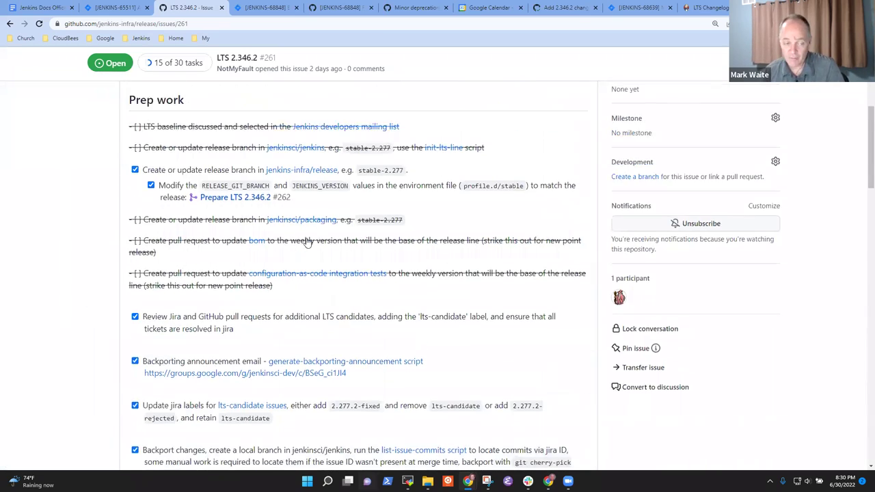
pyautogui.scroll(1, 294, 238)
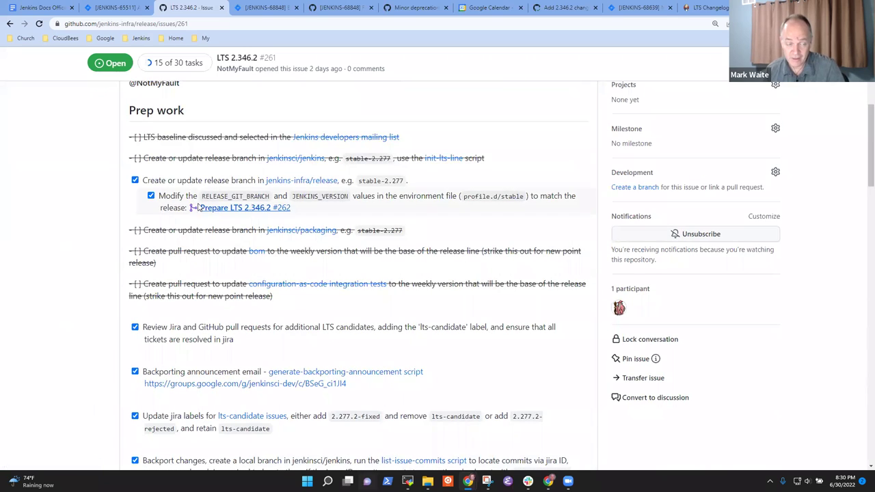
pyautogui.scroll(-15, 420, 236)
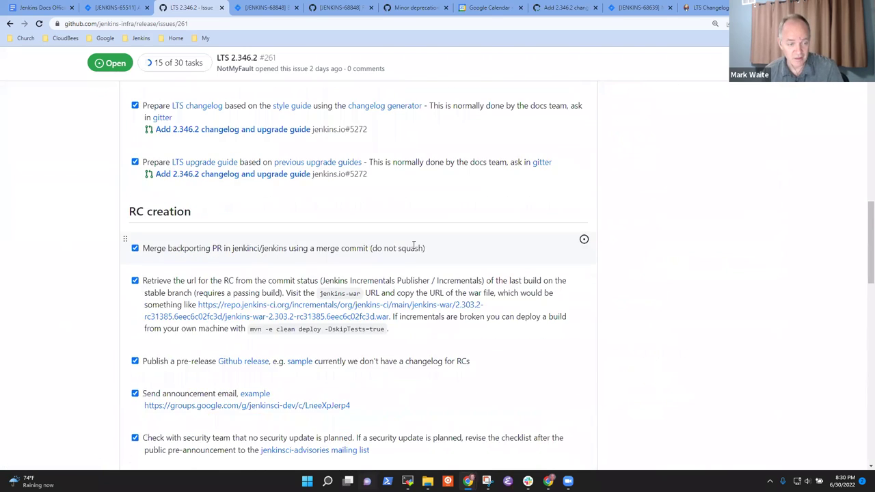
pyautogui.scroll(2, 417, 256)
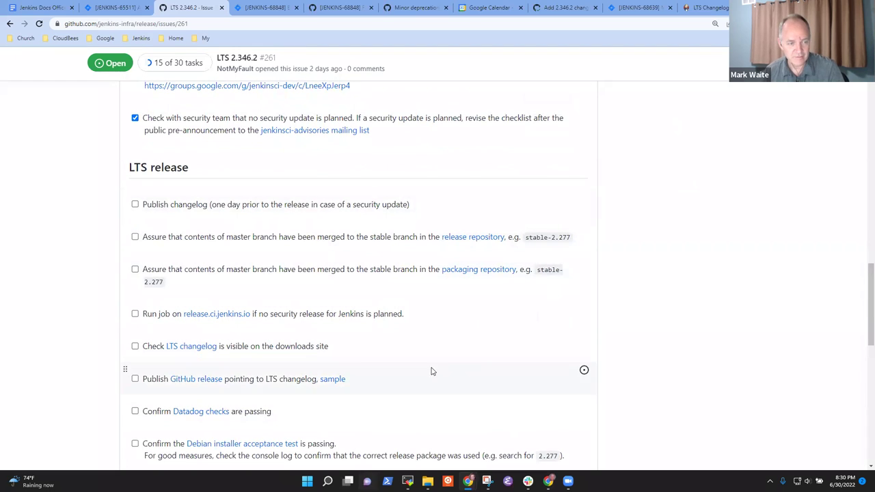
pyautogui.scroll(15, 414, 317)
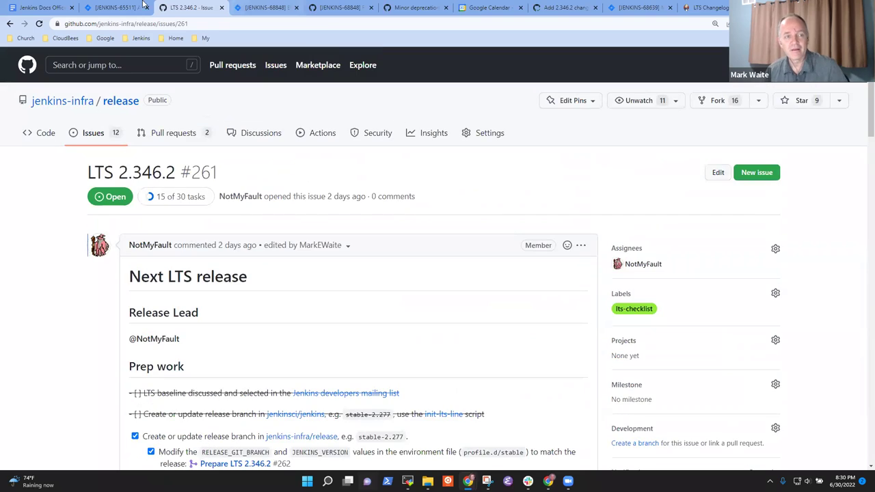
pyautogui.hotkey('ctrl', 'pageup')
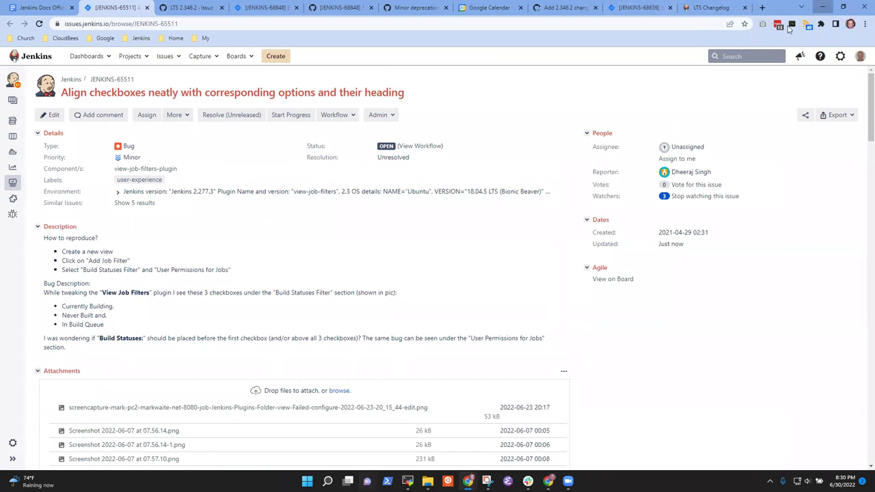
pyautogui.click(822, 7)
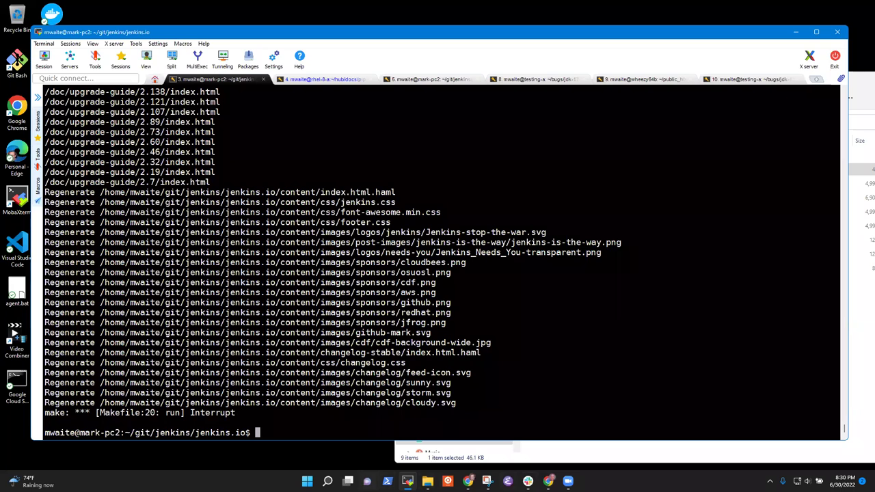
pyautogui.moveTo(467, 481)
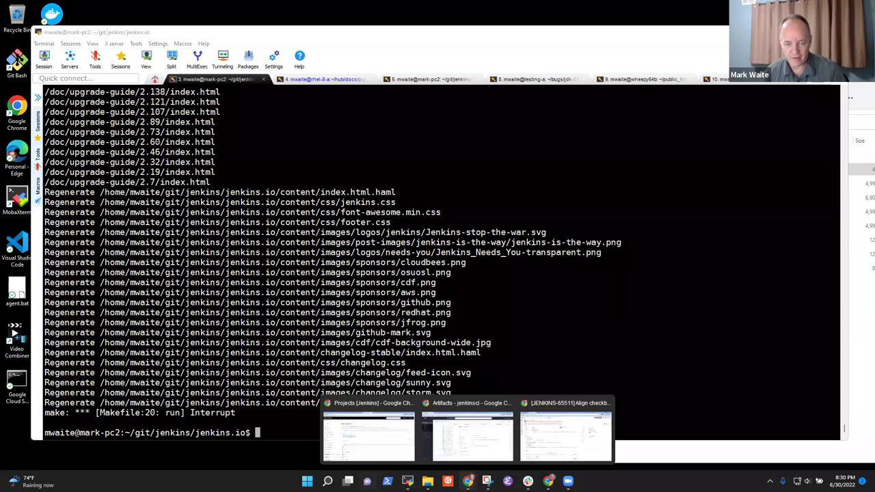
pyautogui.click(557, 447)
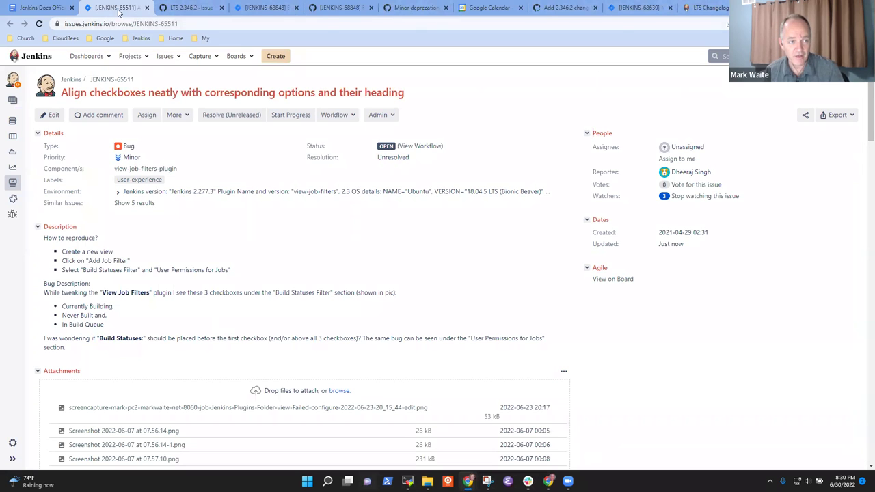
pyautogui.click(41, 8)
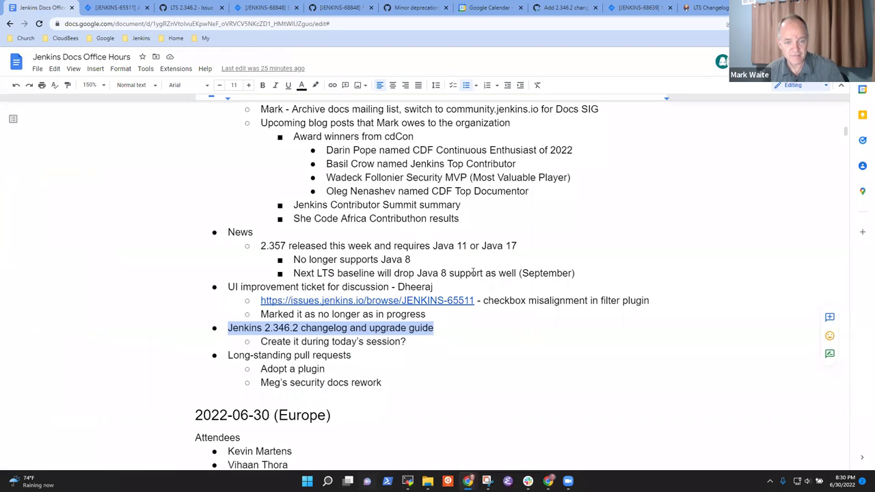
pyautogui.click(576, 274)
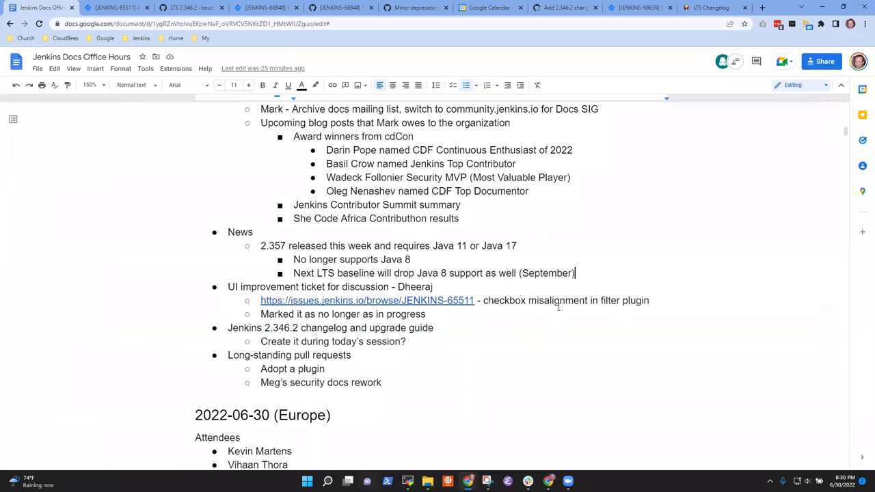
pyautogui.press('Return')
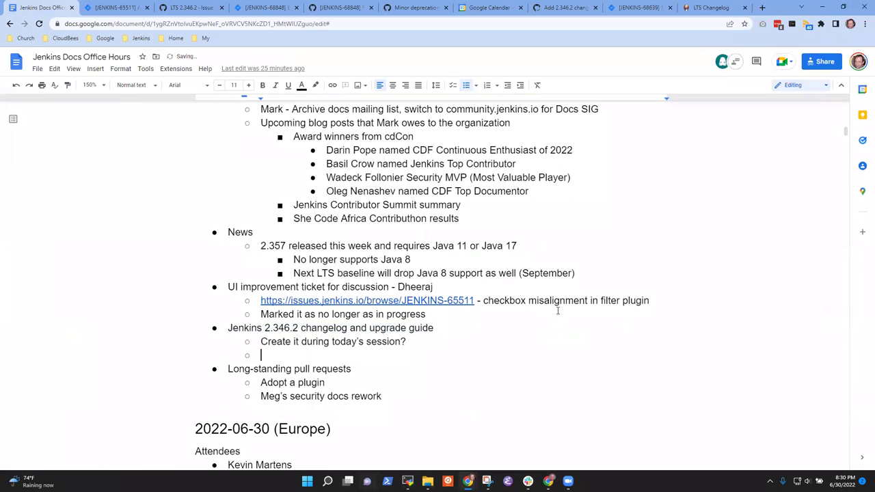
pyautogui.write('https://github.com/jenkins-infra/jenkins.io/pull/5272')
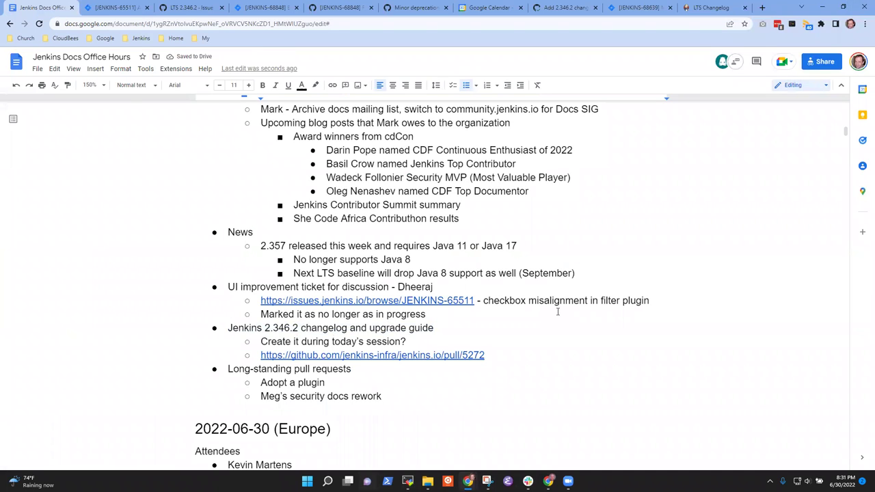
# - Open the linked JENKINS-65511 ticket from the UI improvement item in the meeting notes
pyautogui.click(381, 300)
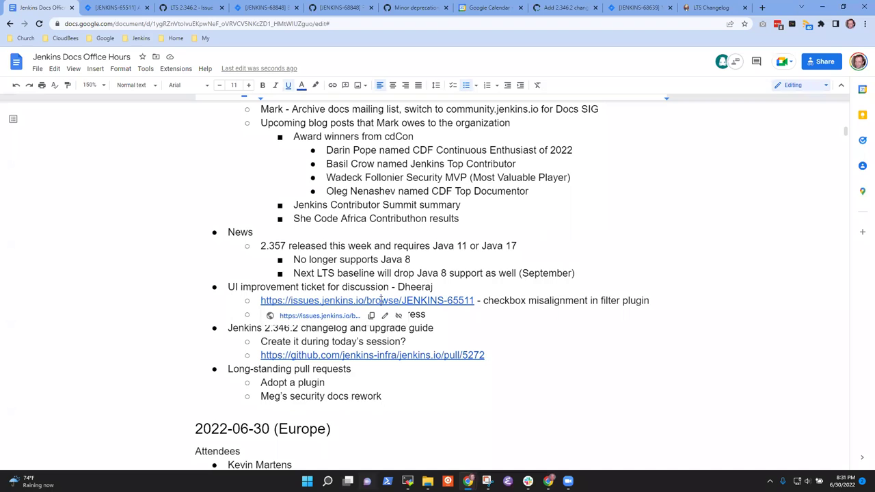
pyautogui.click(342, 318)
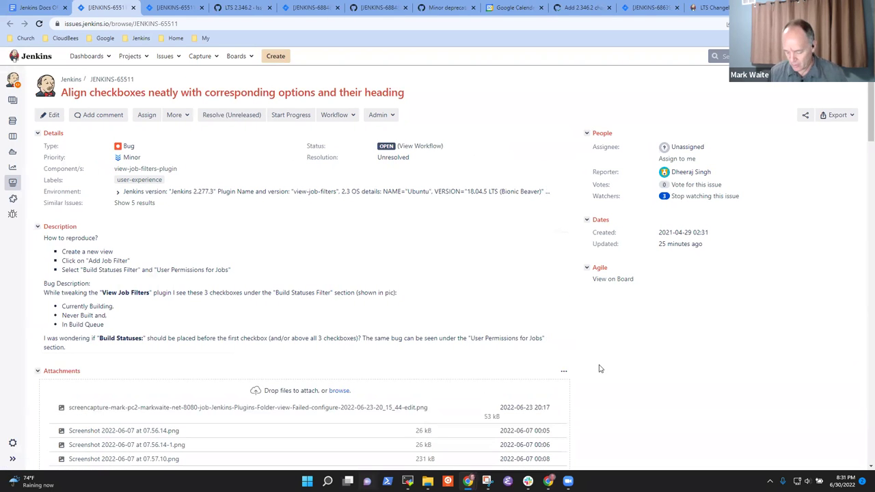
# - Reload the JENKINS-65511 ticket and look through its description, attachments and latest comments on the checkbox alignment
pyautogui.scroll(-10, 845, 260)
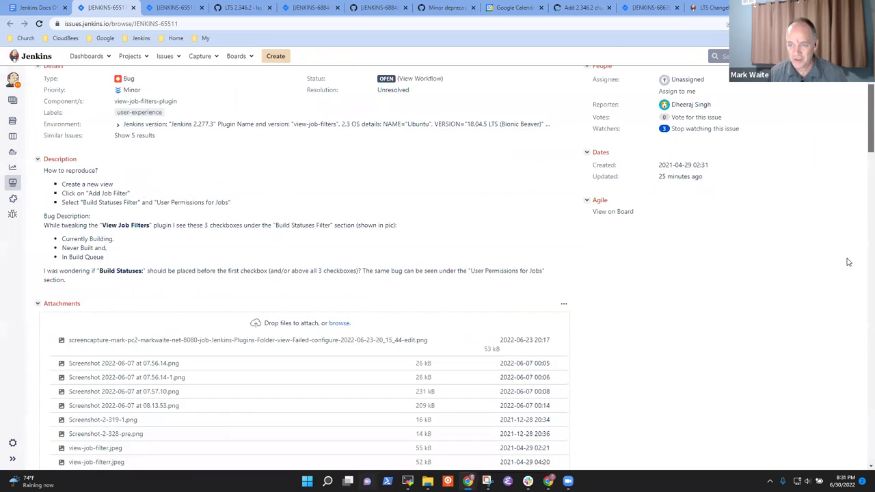
pyautogui.scroll(-5, 554, 429)
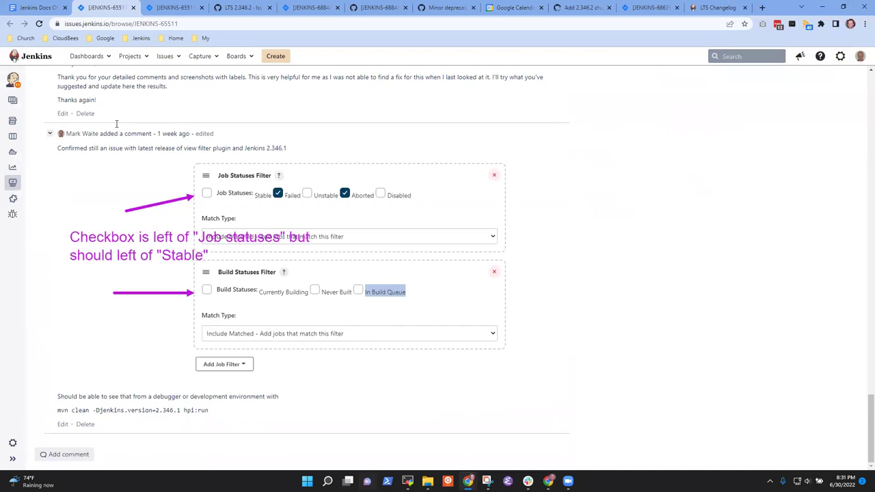
pyautogui.click(193, 27)
pyautogui.press('Return')
pyautogui.scroll(-5, 828, 148)
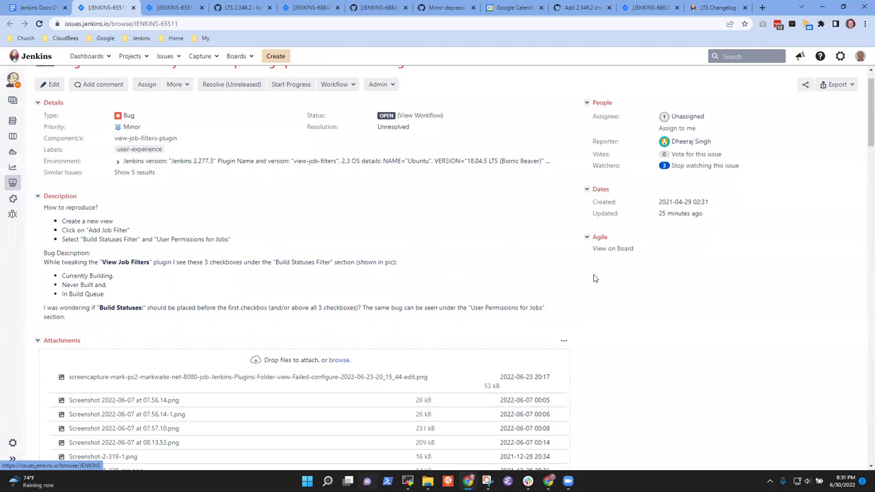
pyautogui.scroll(-15, 827, 402)
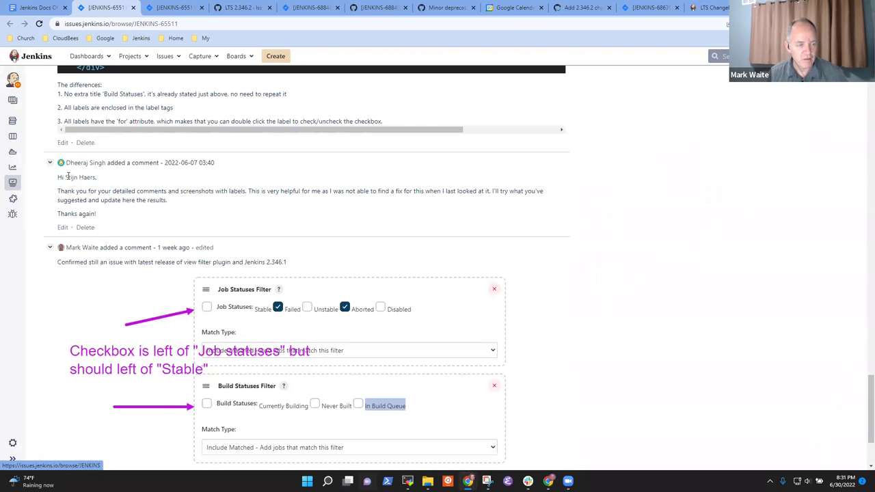
pyautogui.scroll(2, 130, 183)
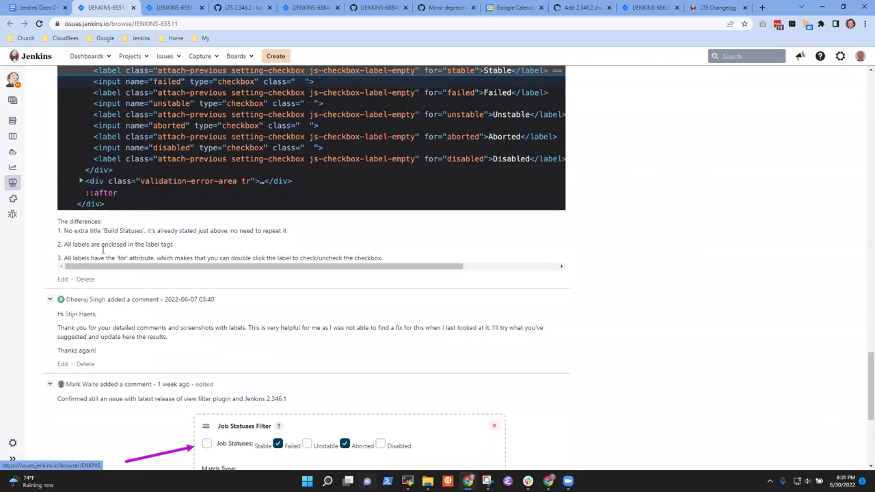
pyautogui.hscroll(3, 126, 254)
pyautogui.hscroll(-3, 126, 254)
pyautogui.scroll(4, 162, 200)
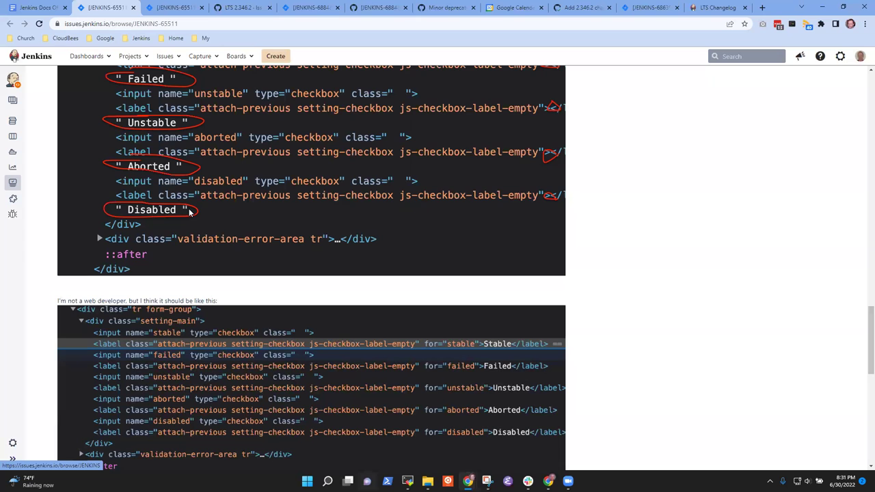
pyautogui.scroll(1, 198, 213)
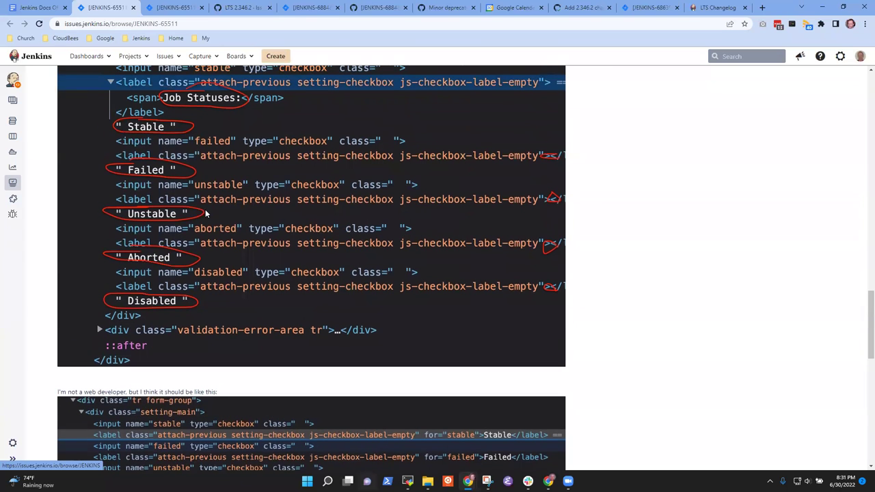
pyautogui.scroll(2, 205, 216)
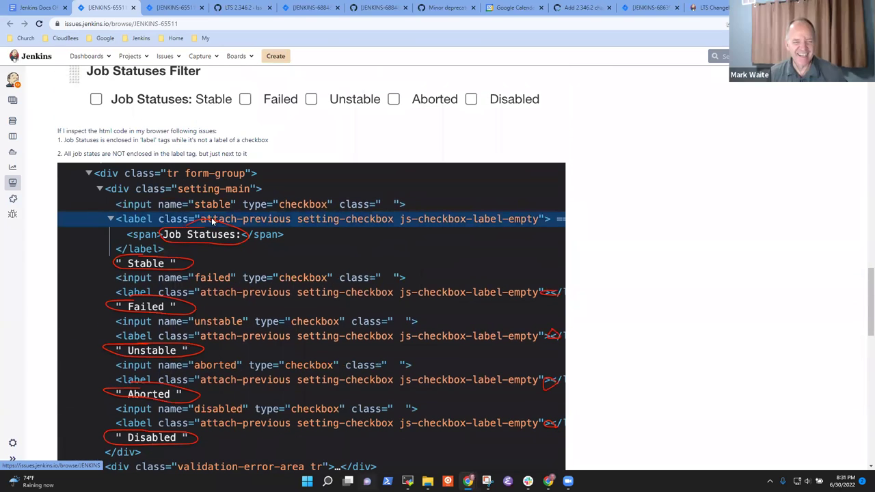
pyautogui.scroll(1, 188, 223)
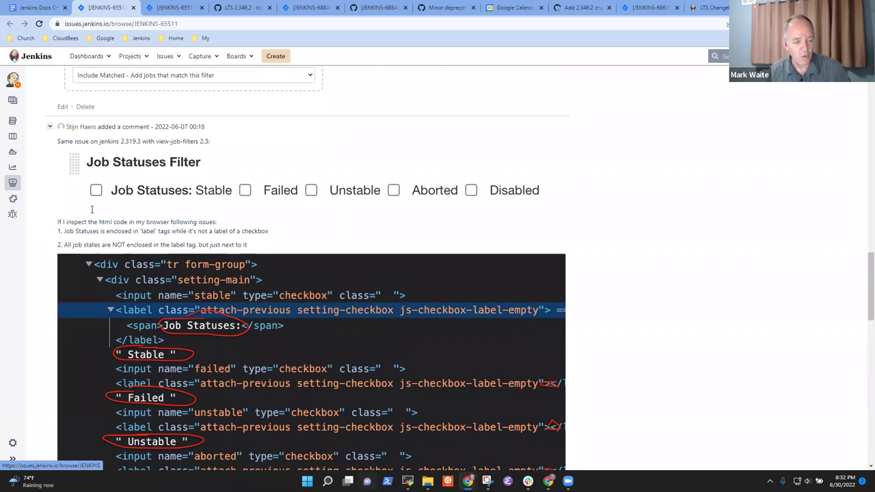
# - Compare the Job Statuses Filter screenshot and its inspected markup with the annotated screenshot in the last comment
pyautogui.scroll(-2, 164, 352)
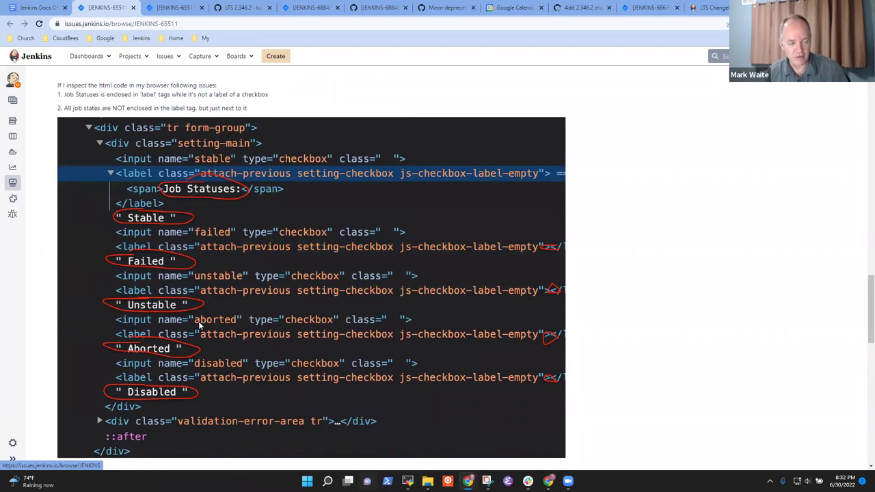
pyautogui.scroll(2, 198, 333)
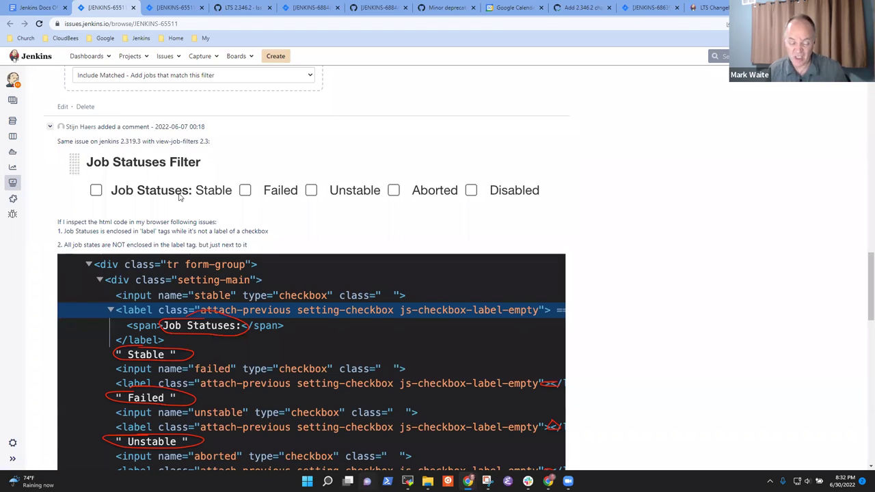
pyautogui.scroll(-10, 173, 195)
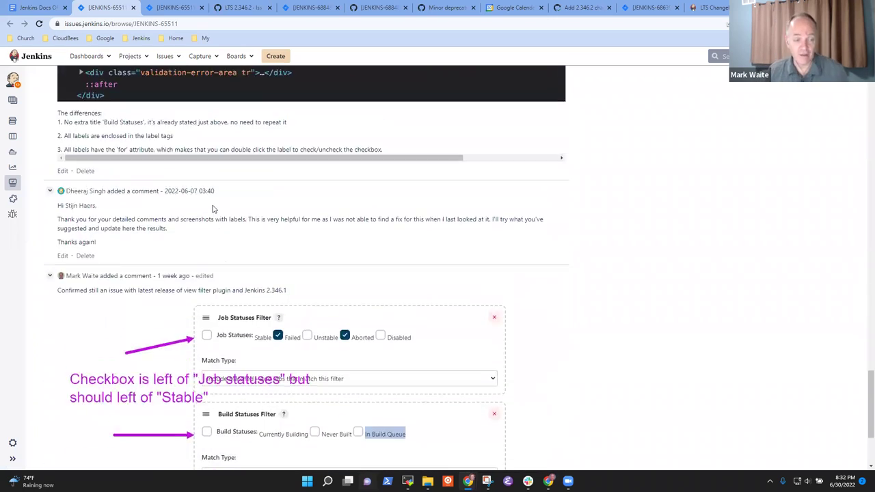
pyautogui.scroll(10, 212, 208)
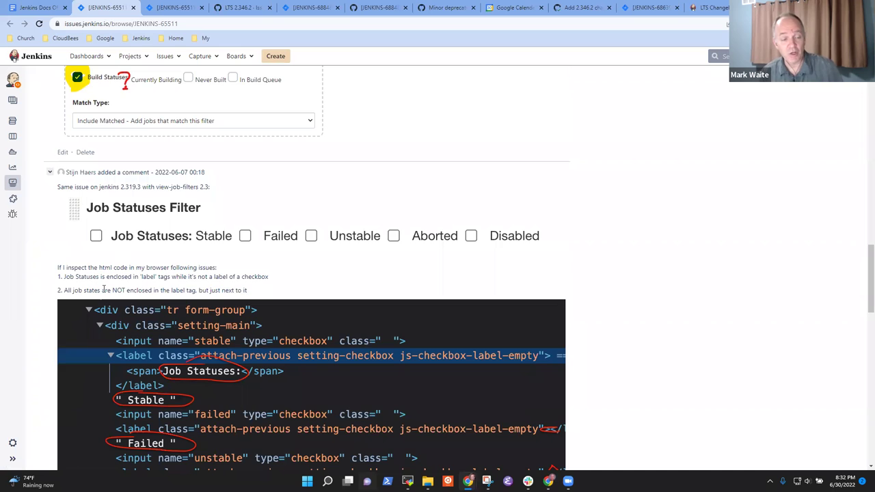
pyautogui.scroll(-2, 149, 305)
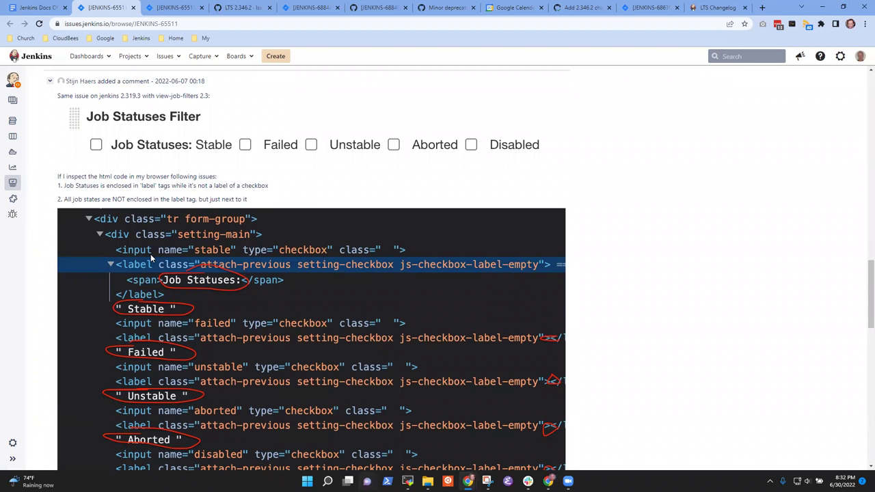
pyautogui.scroll(-10, 151, 254)
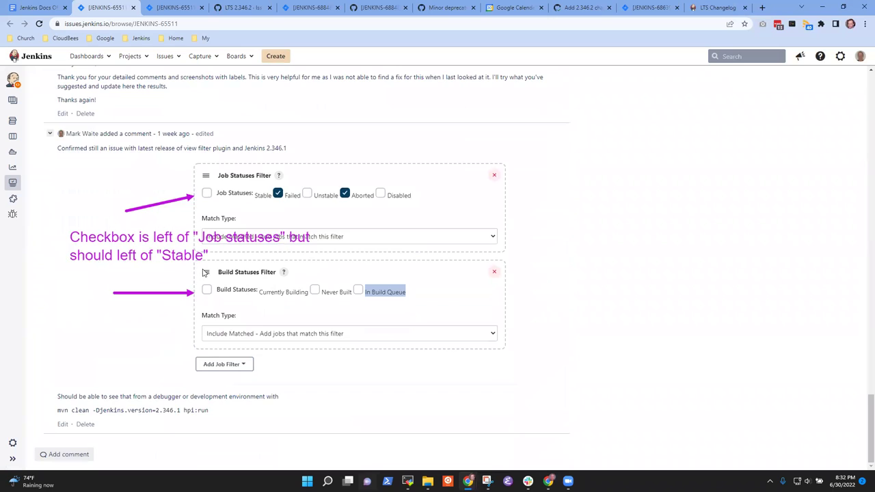
# - Compare the current label markup with the commenter's proposed label markup and the listed differences, ending at the latest comment
pyautogui.scroll(6, 203, 273)
pyautogui.scroll(5, 203, 274)
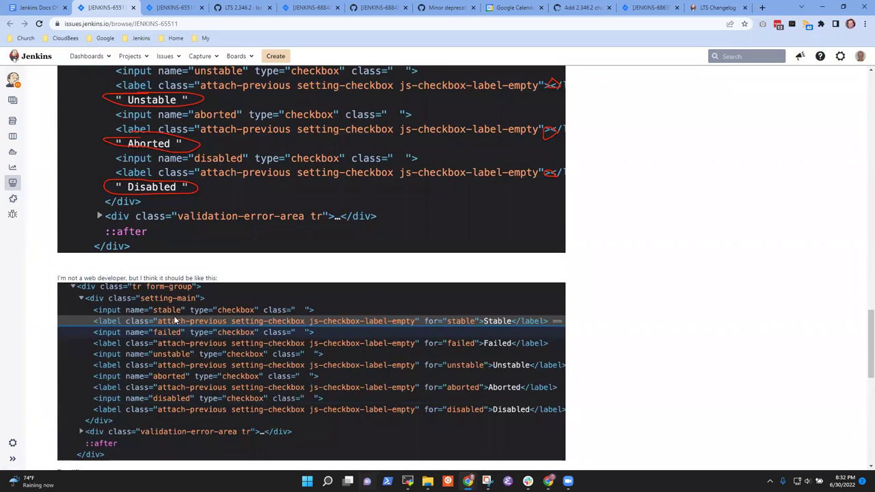
pyautogui.scroll(-3, 252, 314)
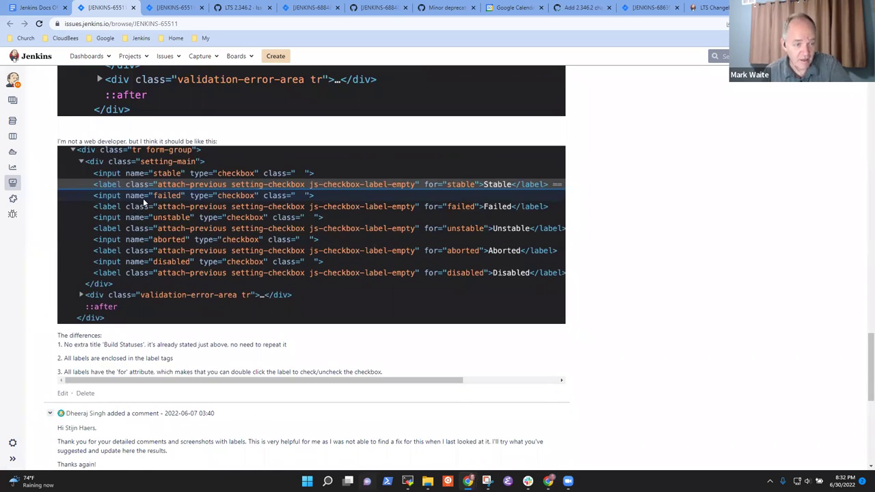
pyautogui.moveTo(271, 387); pyautogui.dragTo(209, 373)
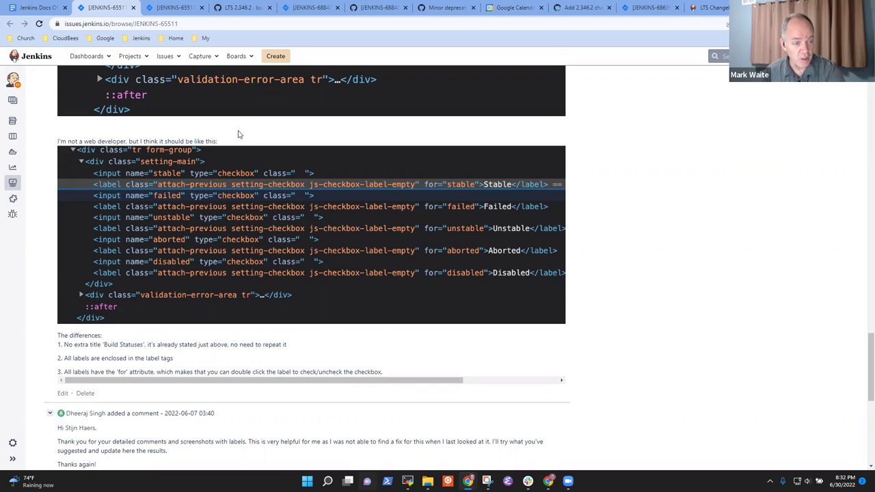
pyautogui.scroll(8, 241, 144)
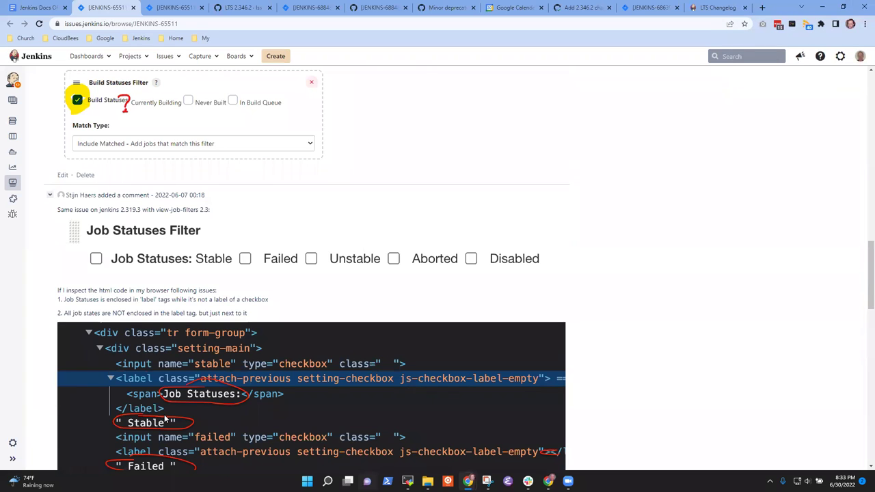
pyautogui.scroll(-1, 201, 411)
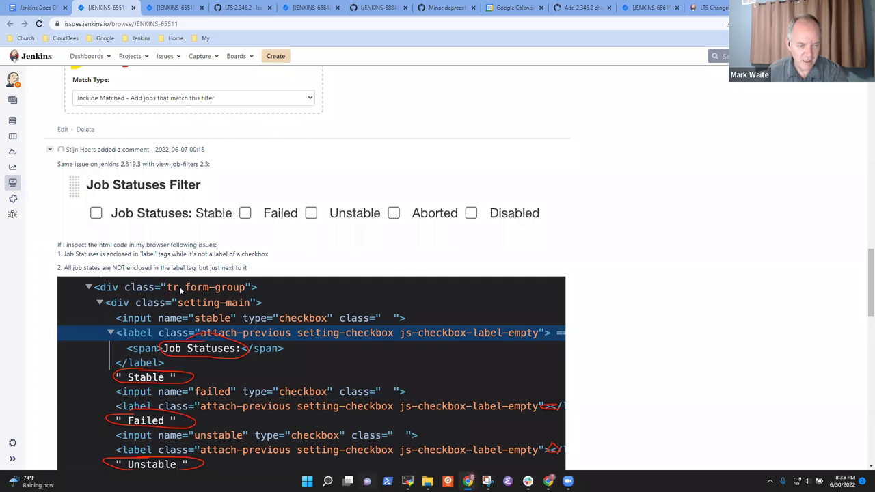
pyautogui.scroll(-10, 224, 310)
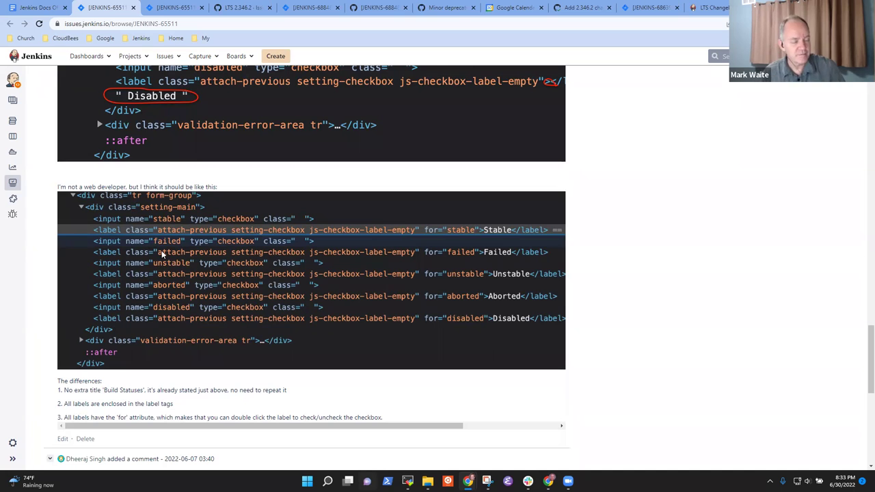
pyautogui.scroll(-6, 332, 302)
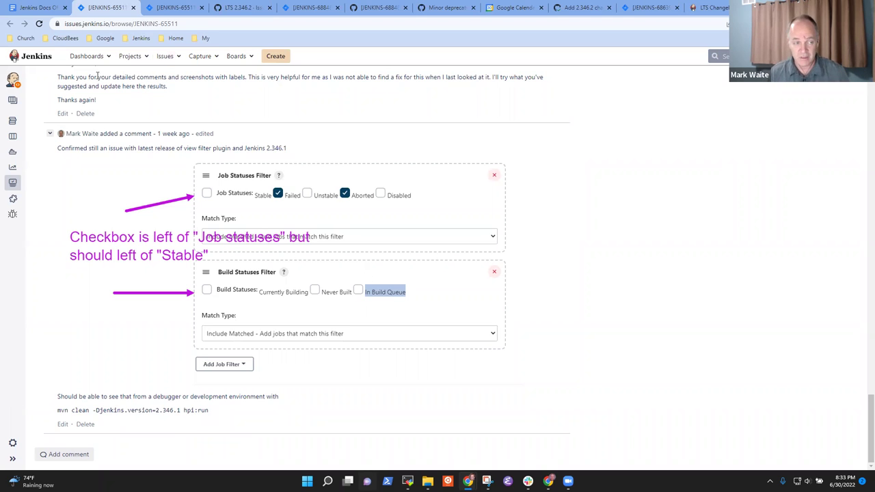
# - Check the duplicate copy of the JENKINS-65511 ticket, and close both open copies
pyautogui.click(174, 8)
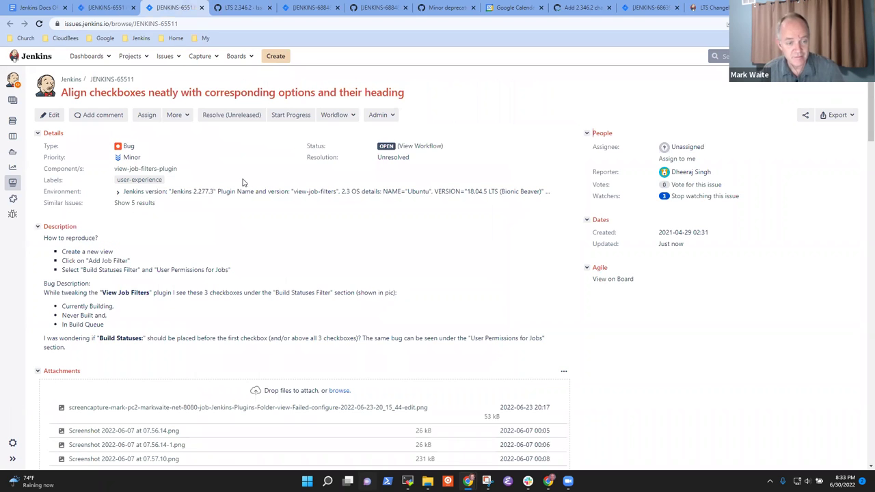
pyautogui.scroll(-12, 203, 203)
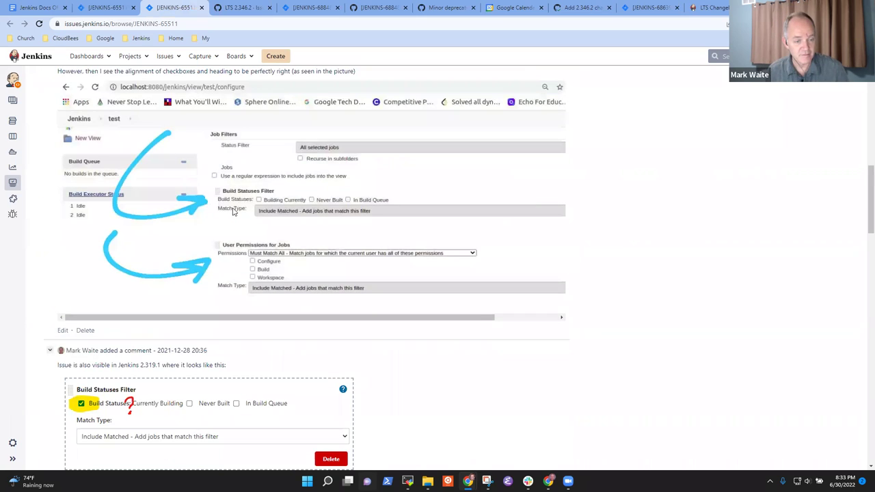
pyautogui.click(129, 10)
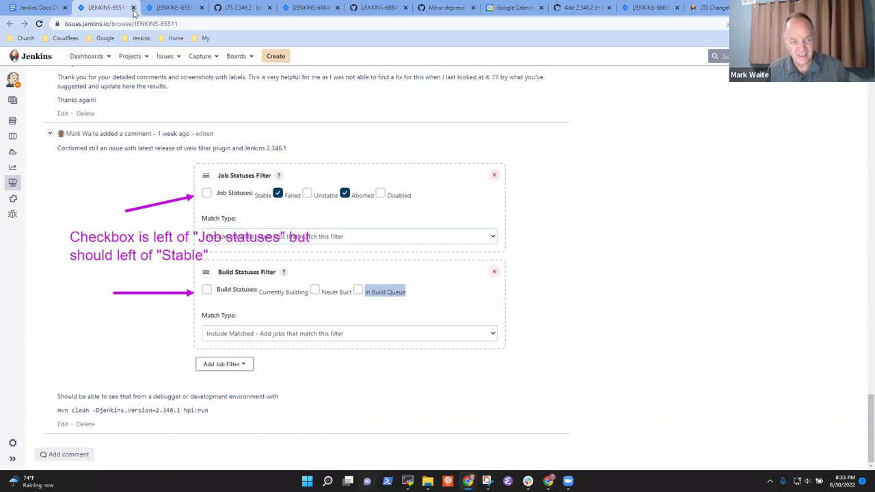
pyautogui.click(133, 7)
pyautogui.click(133, 7)
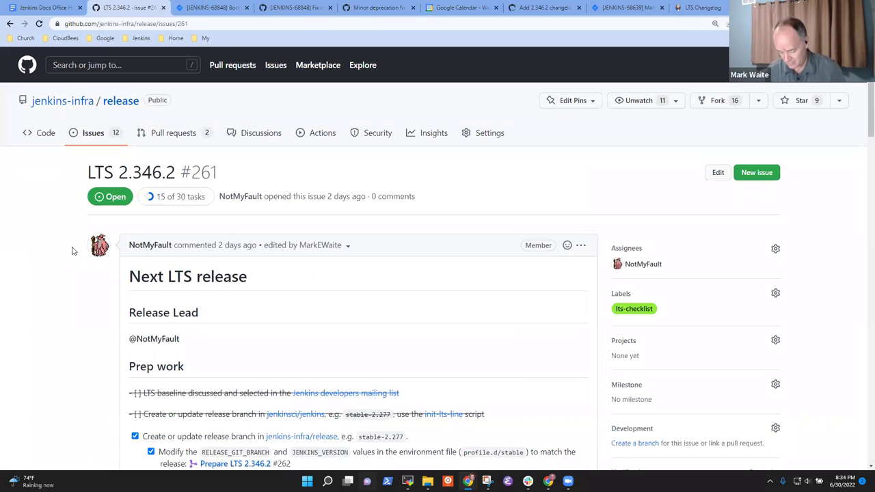
# - Look over the LTS release tasks in the LTS 2.346.2 checklist issue at a smaller page zoom, and close the issue page
pyautogui.hotkey('ctrl', '-')
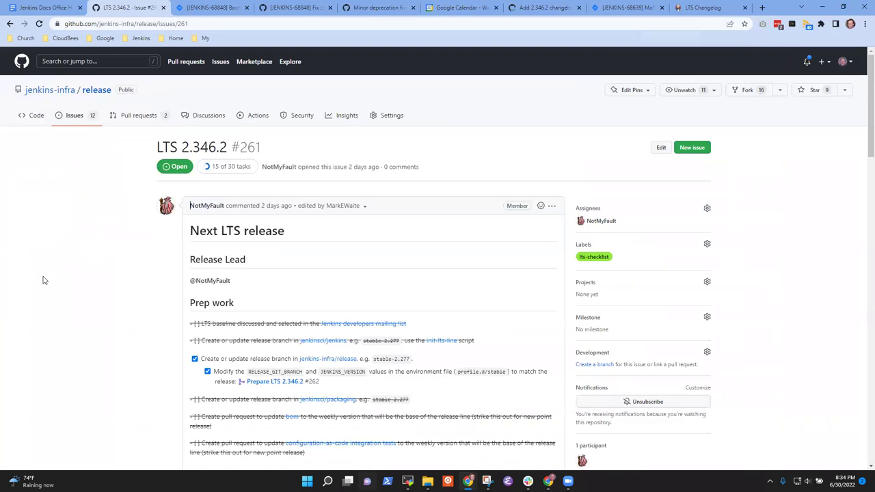
pyautogui.scroll(-4, 41, 275)
pyautogui.scroll(-11, 42, 275)
pyautogui.scroll(5, 553, 287)
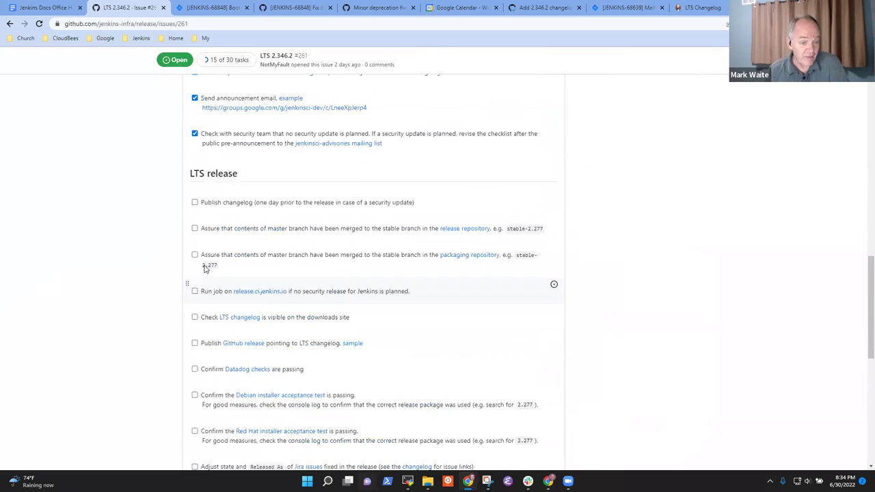
pyautogui.click(165, 8)
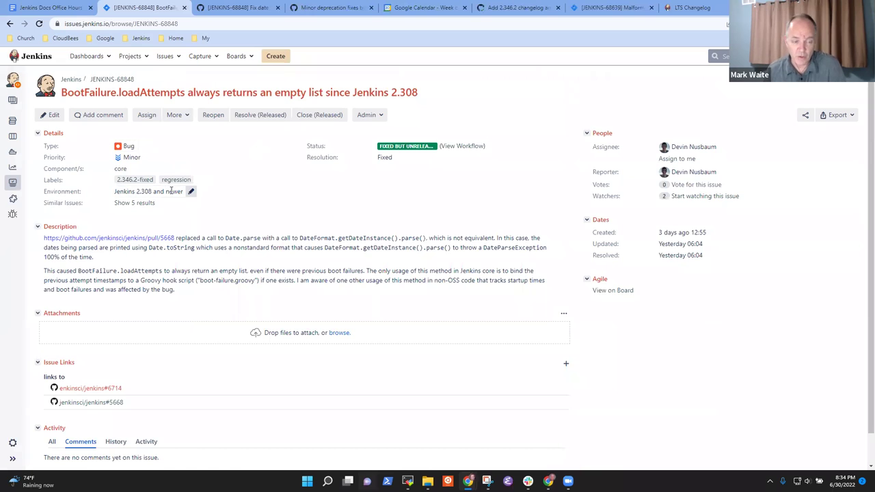
# - Glance over and close the open JENKINS-68848 ticket and the Jenkins pull requests #6714 and #5668
pyautogui.scroll(-1, 242, 218)
pyautogui.scroll(1, 242, 218)
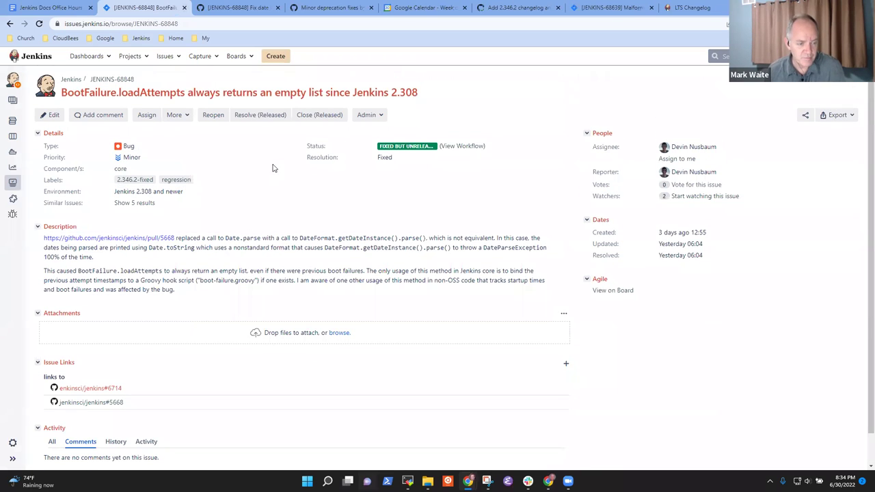
pyautogui.click(184, 10)
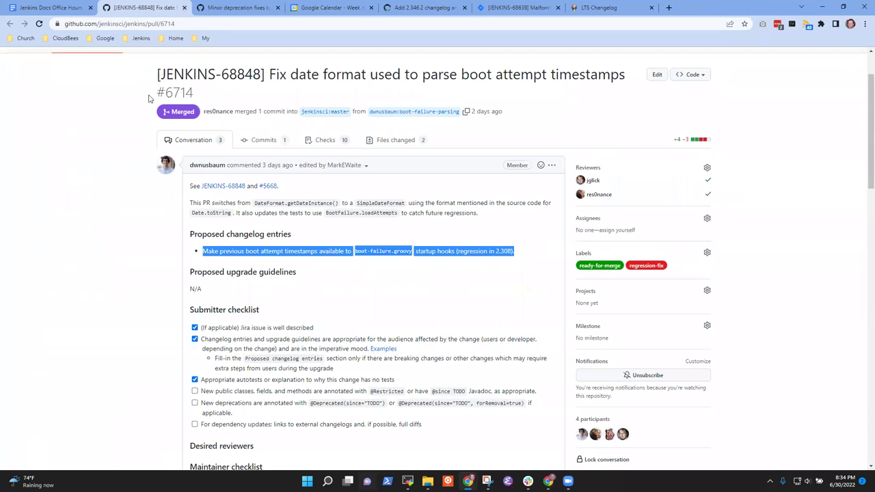
pyautogui.scroll(1, 168, 172)
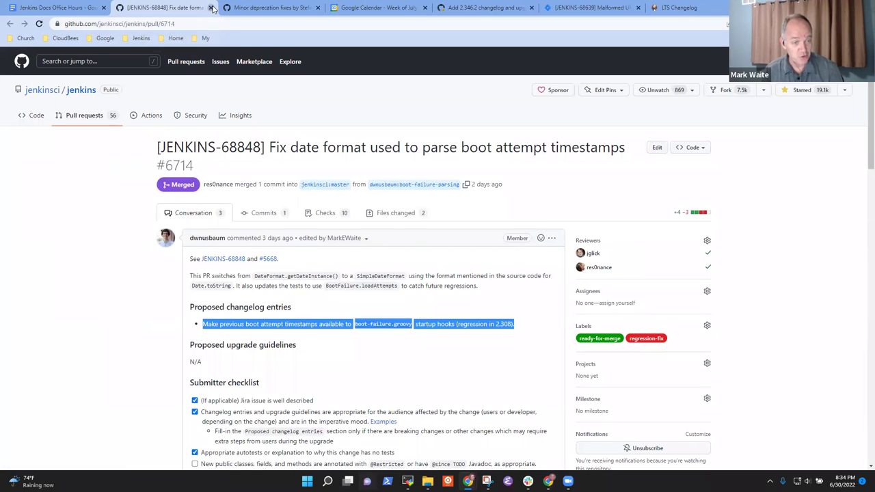
pyautogui.click(210, 7)
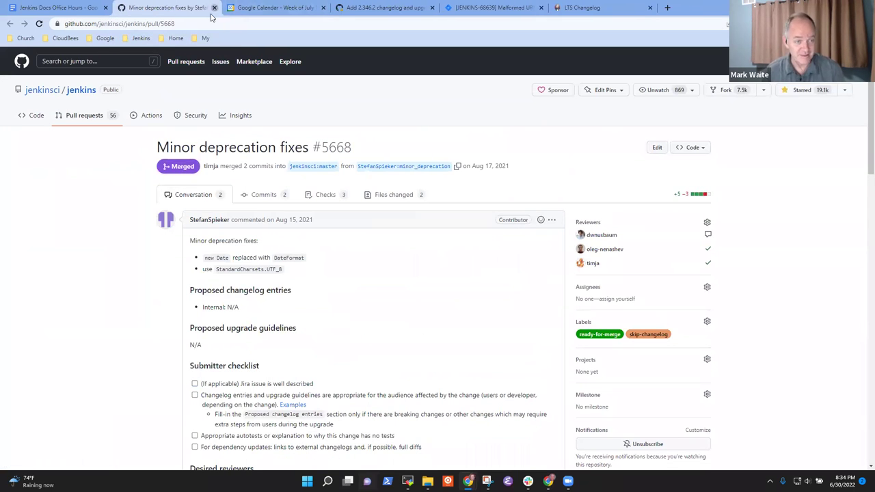
pyautogui.click(210, 7)
# - Bring Google Calendar back to the current week and look over that week's meetings
pyautogui.click(131, 62)
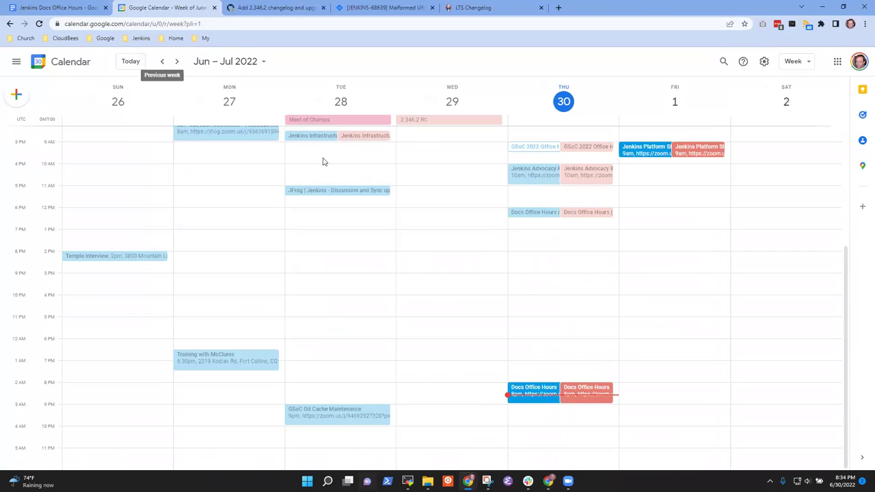
pyautogui.scroll(2, 289, 260)
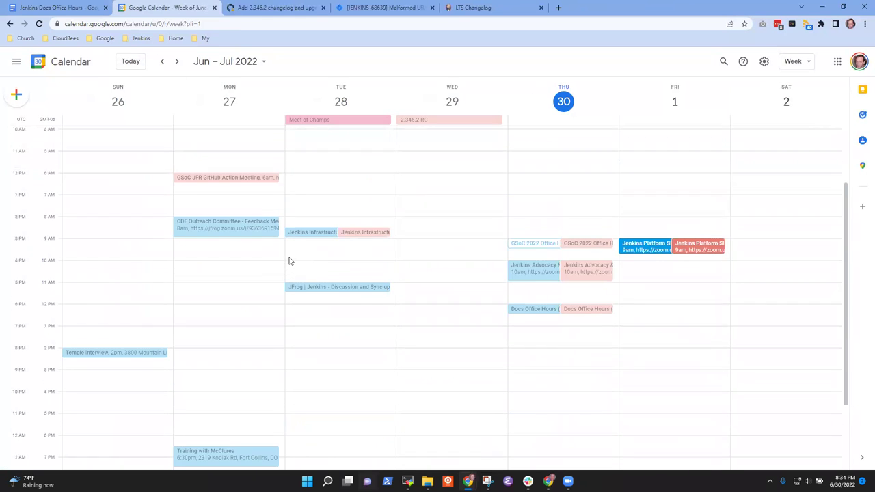
pyautogui.scroll(-2, 301, 264)
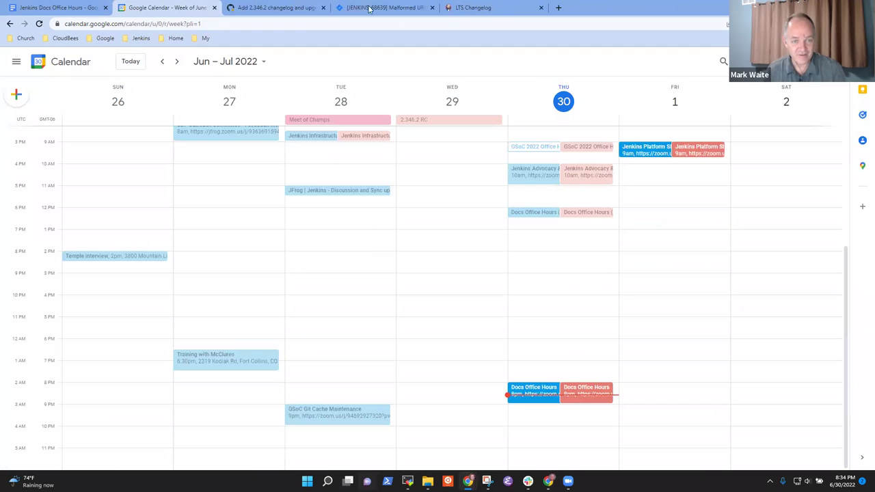
# - Go through the Jenkins Docs Office Hours agenda, highlighting the 2.346.2 changelog and upgrade guide item and the long-standing pull requests item
pyautogui.click(51, 8)
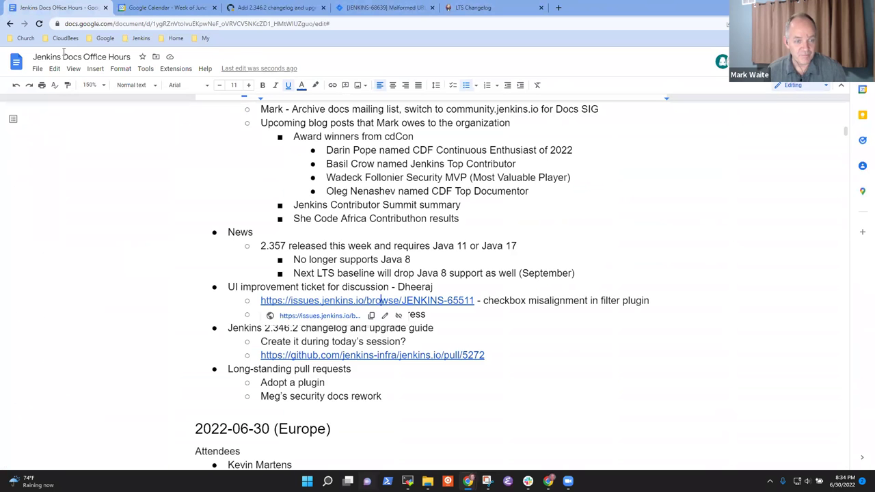
pyautogui.click(299, 287)
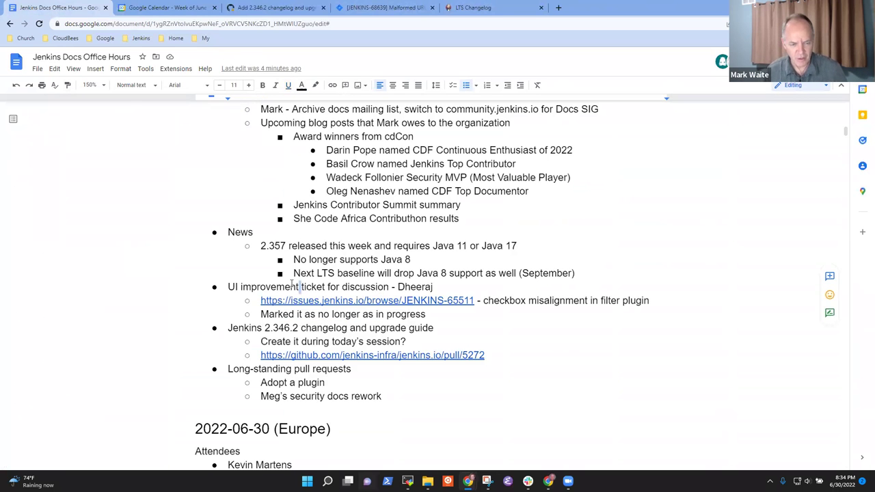
pyautogui.tripleClick(292, 283)
pyautogui.press('Down')
pyautogui.press('Down')
pyautogui.press('Down')
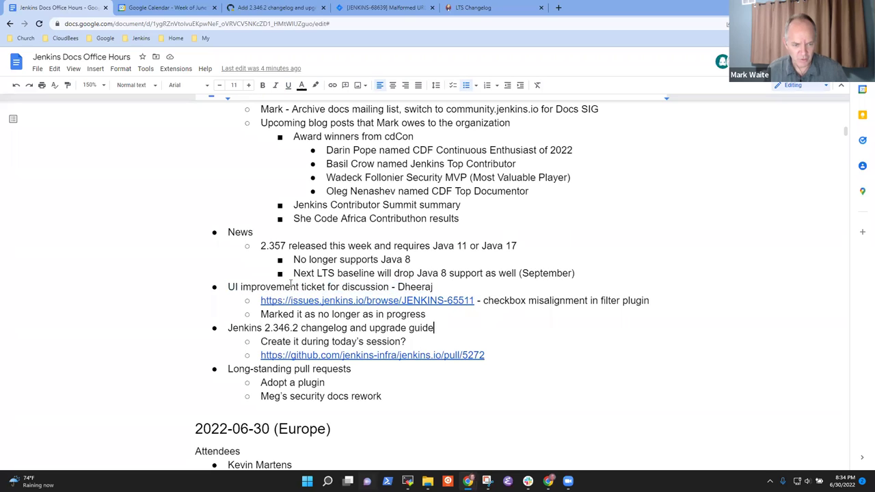
pyautogui.hotkey('shift', 'End')
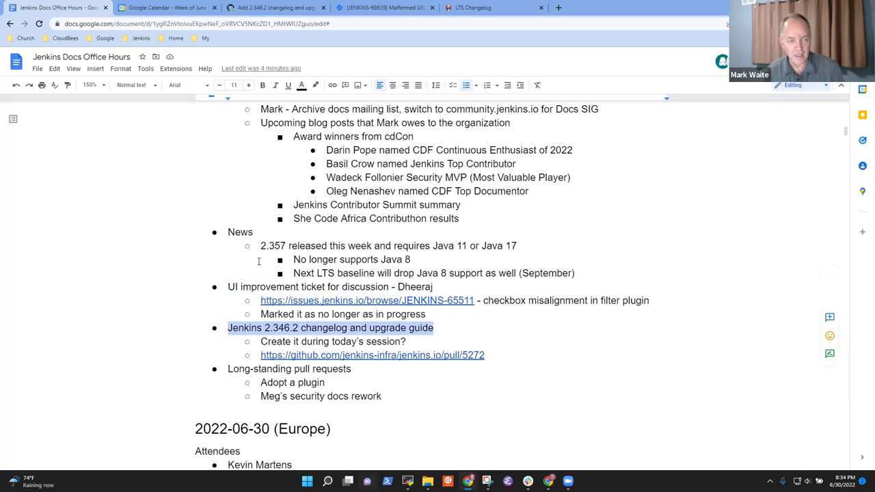
pyautogui.click(281, 370)
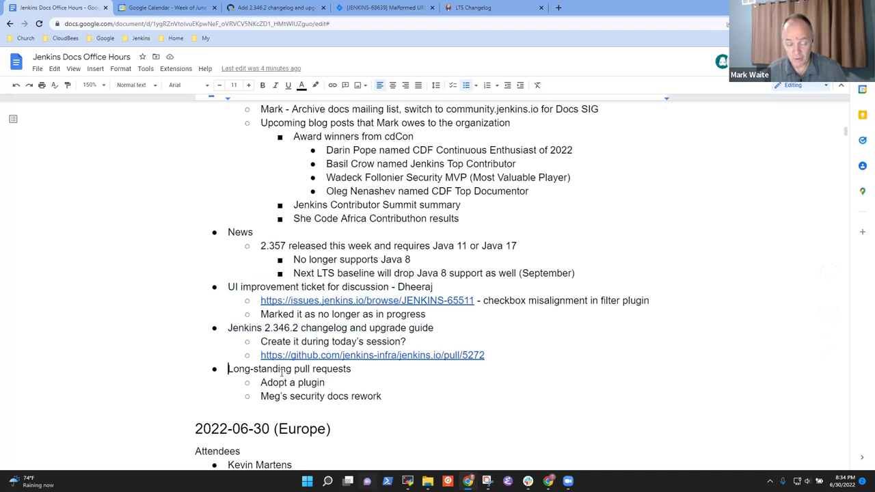
pyautogui.hotkey('shift', 'End')
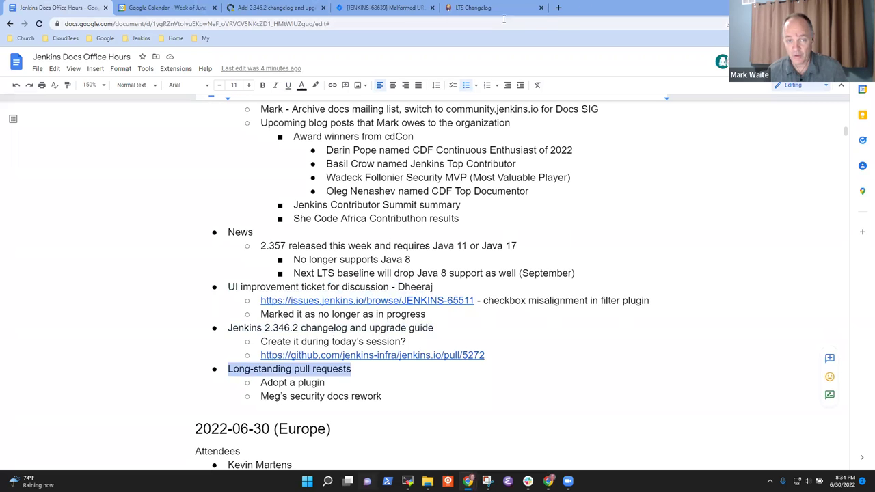
# - Open the bookmarked jenkins.io GitHub repository in a new browser tab and show its open pull requests
pyautogui.click(558, 7)
pyautogui.click(132, 39)
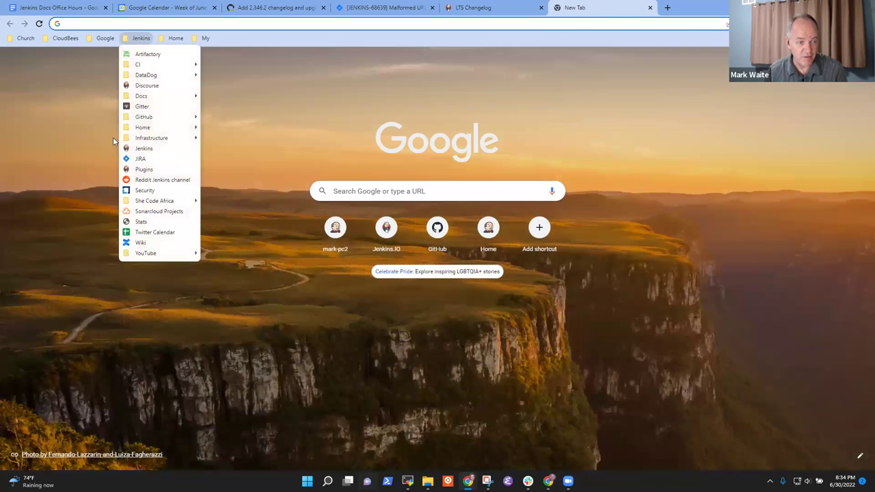
pyautogui.moveTo(179, 117)
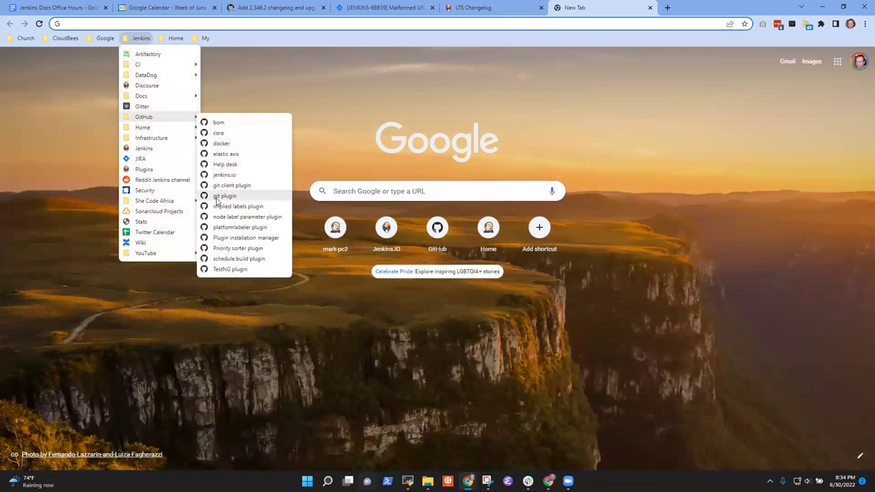
pyautogui.click(234, 175)
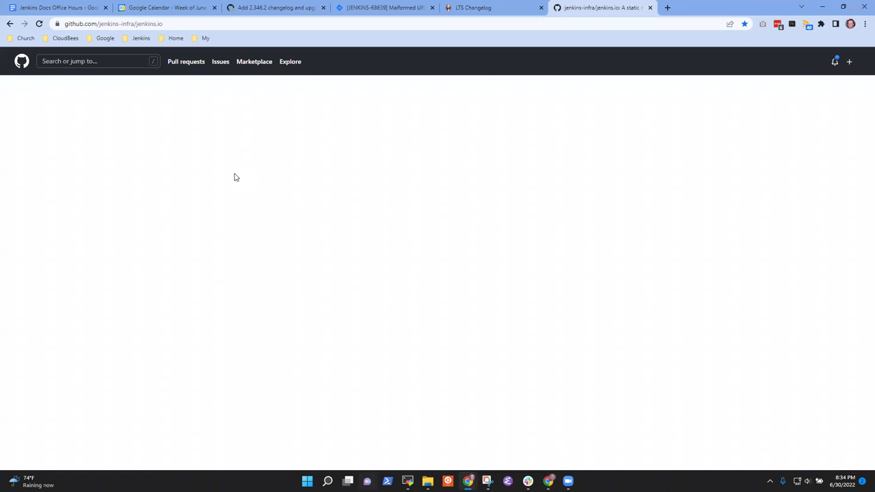
pyautogui.click(154, 117)
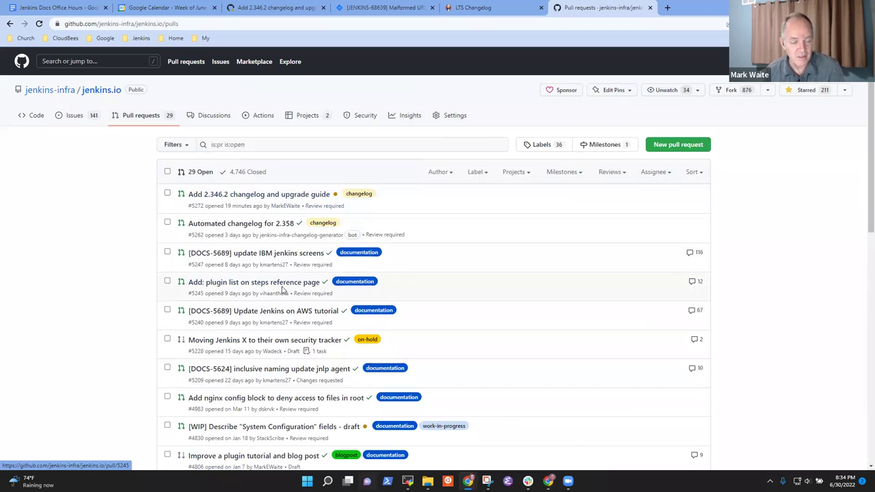
# - Look through both pages of open pull requests, down to the oldest one about moving the internationalization wiki page
pyautogui.scroll(-8, 284, 291)
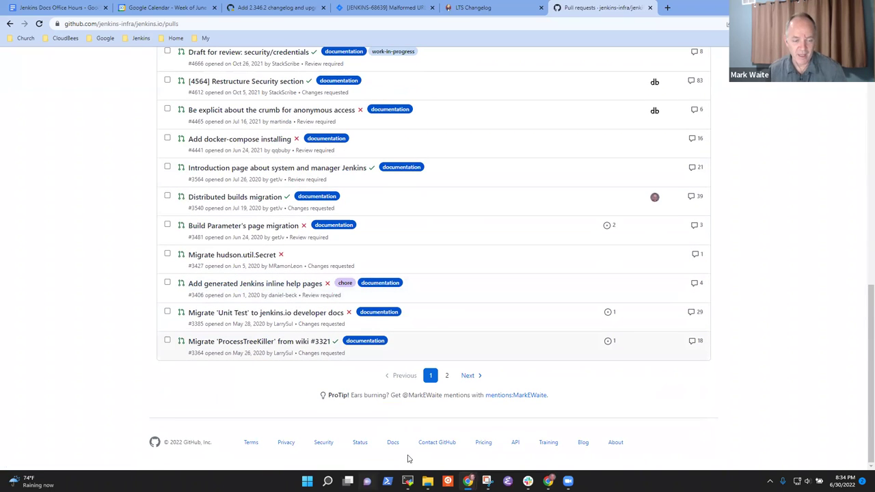
pyautogui.click(462, 381)
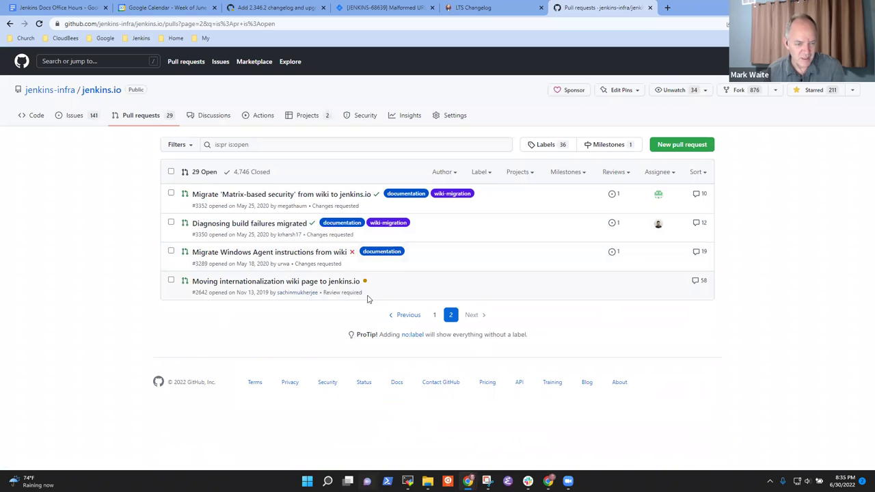
pyautogui.moveTo(355, 293); pyautogui.dragTo(222, 316)
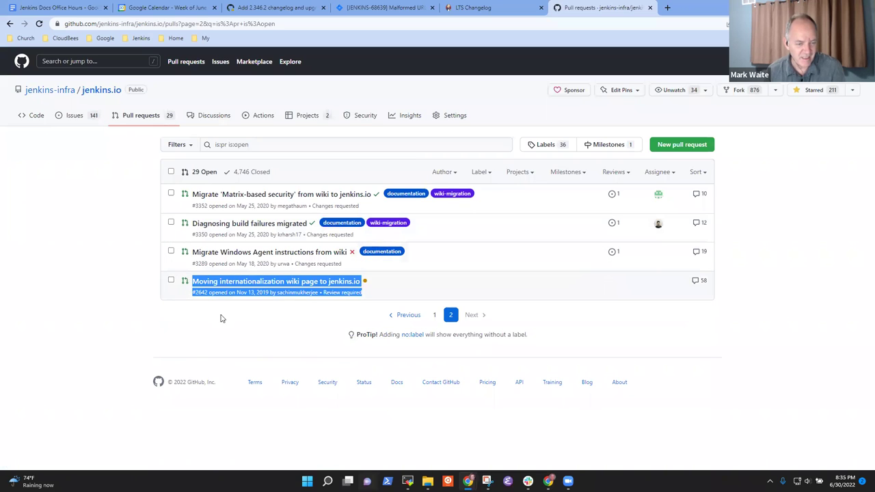
pyautogui.click(223, 317)
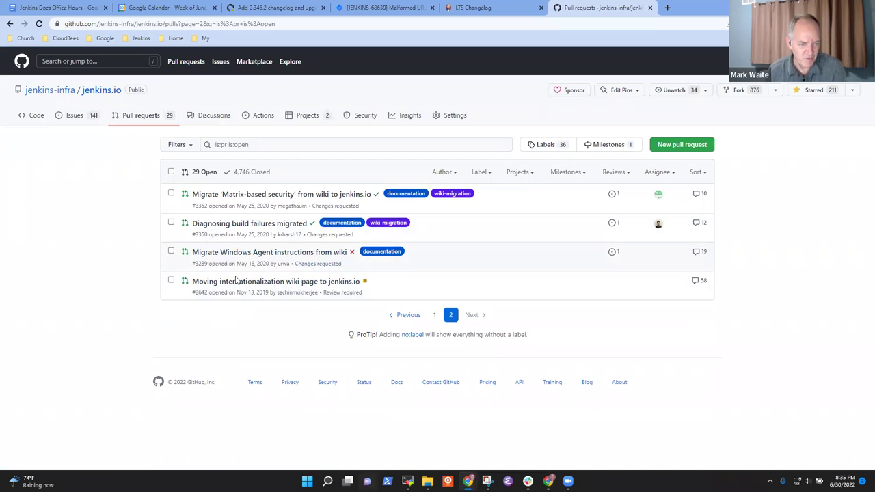